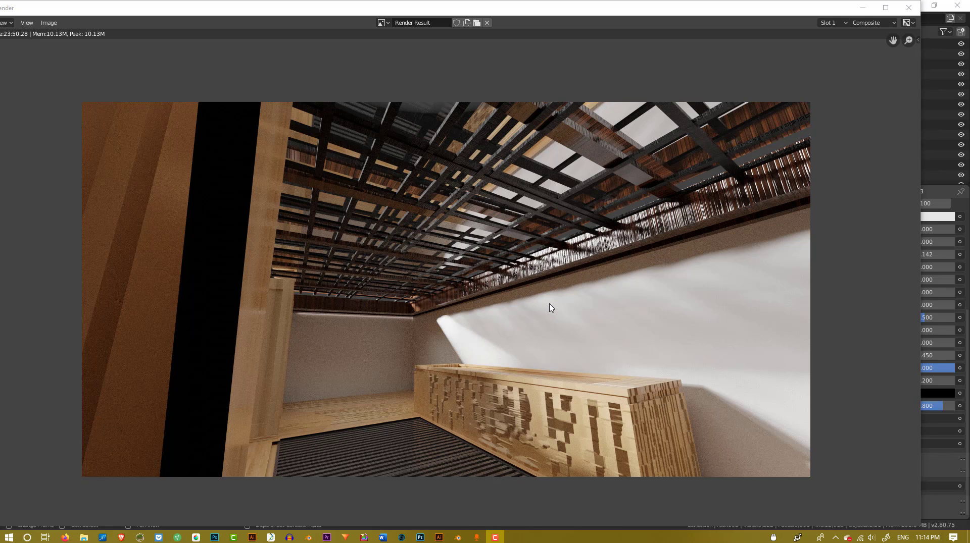
pyautogui.scroll(-3, 551, 308)
pyautogui.scroll(2, 494, 334)
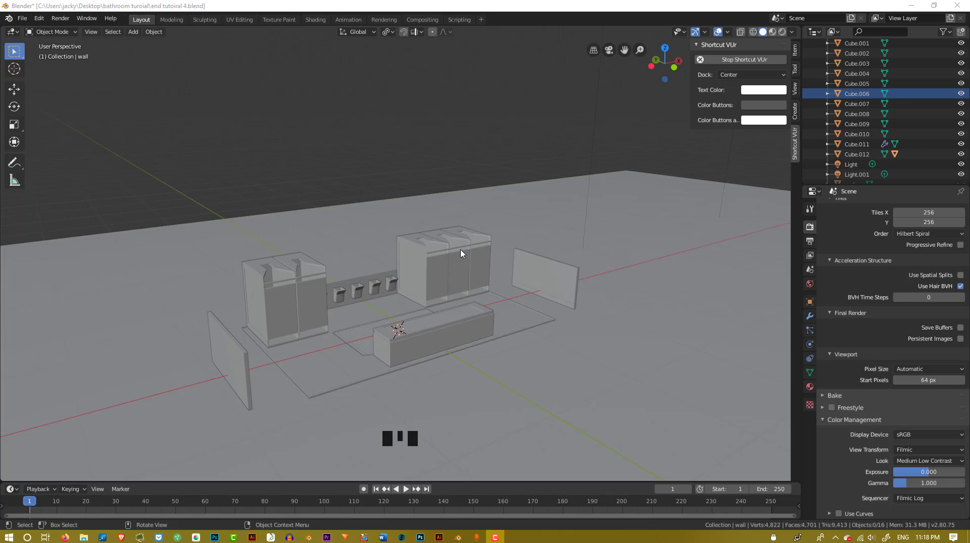
# - Reveal all hidden objects in the bathroom scene, including the walls and roof
pyautogui.moveTo(459, 253)
pyautogui.mouseDown(button='middle')
pyautogui.moveTo(469, 227)
pyautogui.moveTo(448, 262)
pyautogui.moveTo(296, 318)
pyautogui.moveTo(396, 243)
pyautogui.moveTo(447, 246)
pyautogui.mouseUp(button='middle')
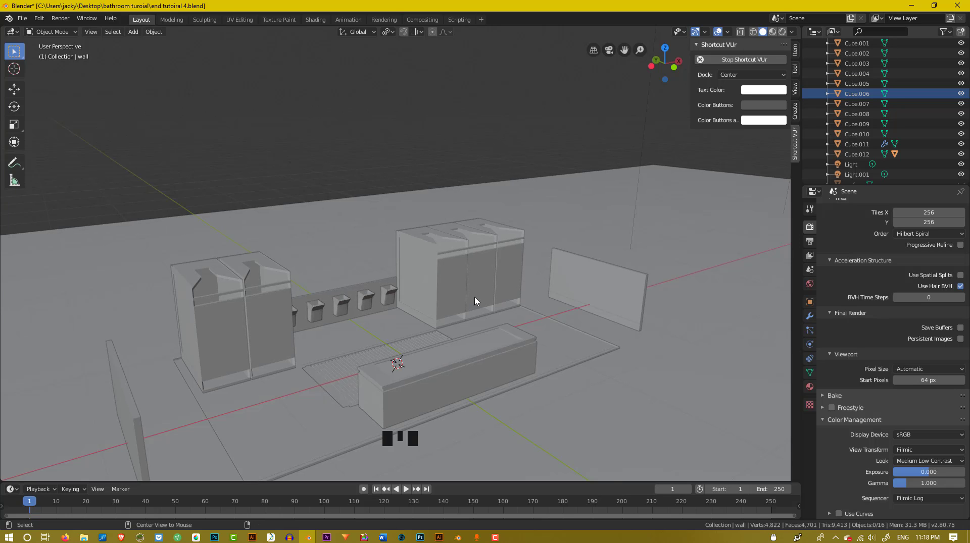
pyautogui.hotkey('alt', 'h')
pyautogui.moveTo(516, 308); pyautogui.dragTo(472, 238, button='middle')
# - Select the roof plane above the walls and isolate it in local view
pyautogui.click(465, 257)
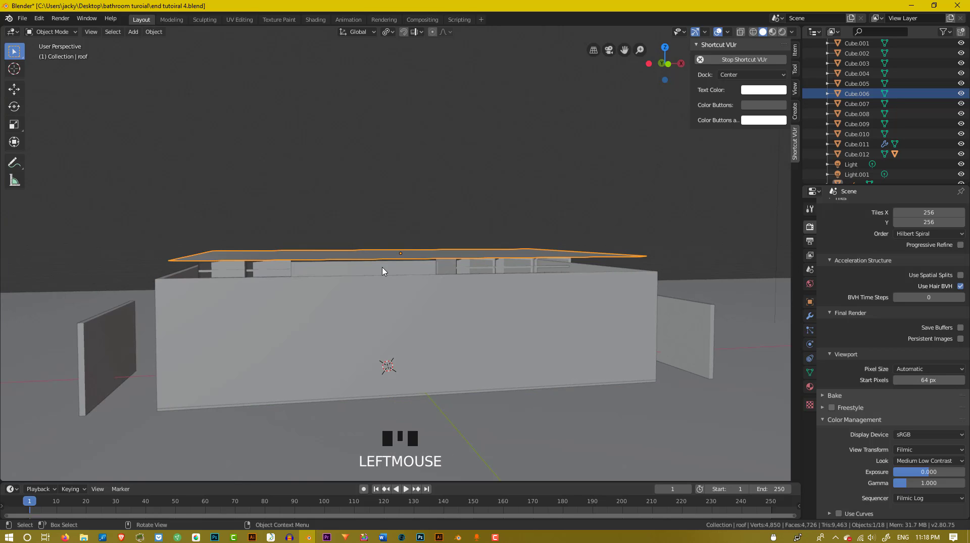
pyautogui.click(440, 312)
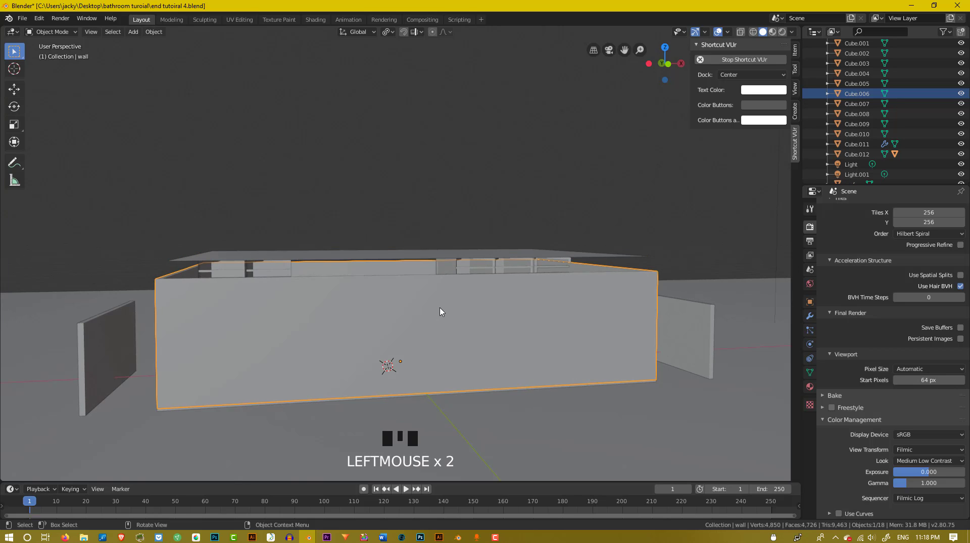
pyautogui.click(431, 253)
pyautogui.moveTo(431, 254); pyautogui.dragTo(458, 273, button='middle')
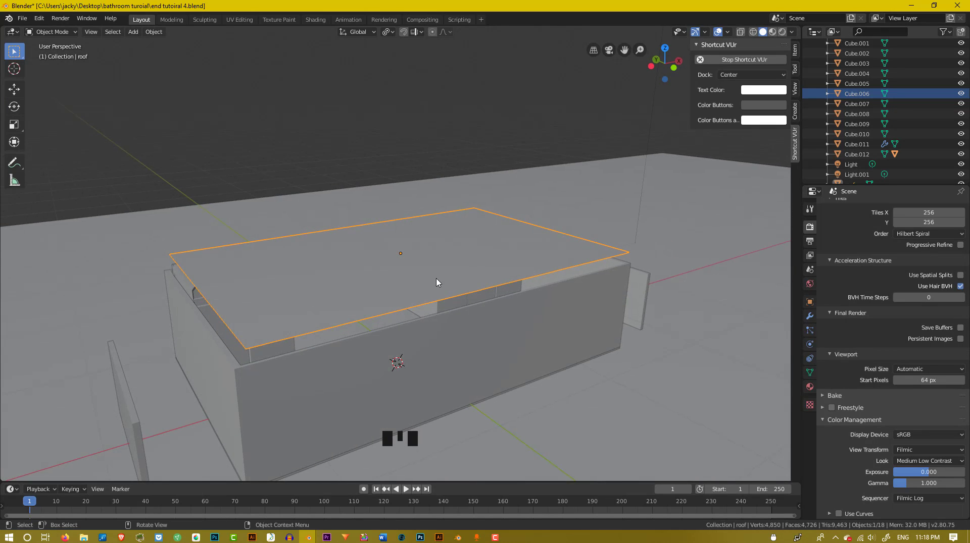
pyautogui.press('/')
pyautogui.scroll(3, 437, 279)
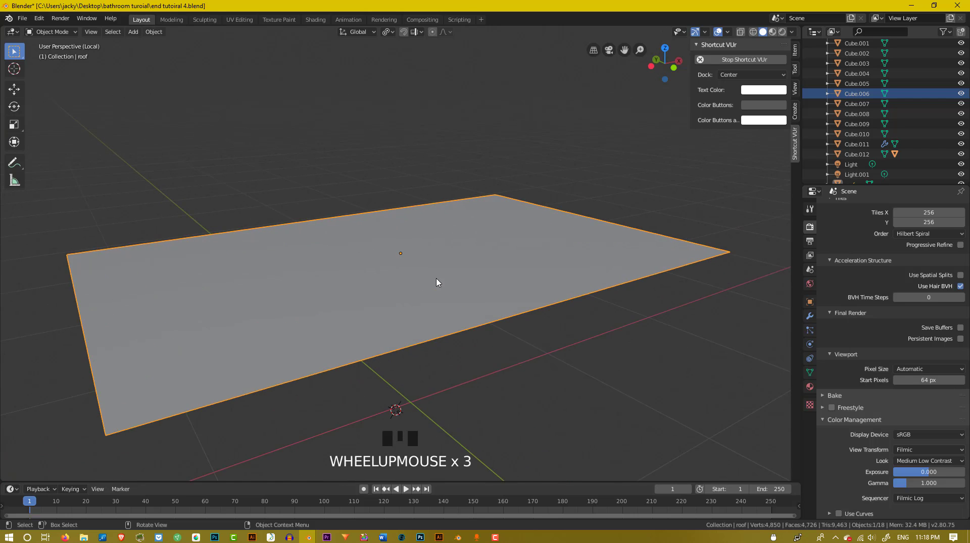
# - Inset the roof plane's single face to leave a border around its whole perimeter
pyautogui.moveTo(436, 279); pyautogui.dragTo(376, 154, button='middle')
pyautogui.scroll(-3, 384, 213)
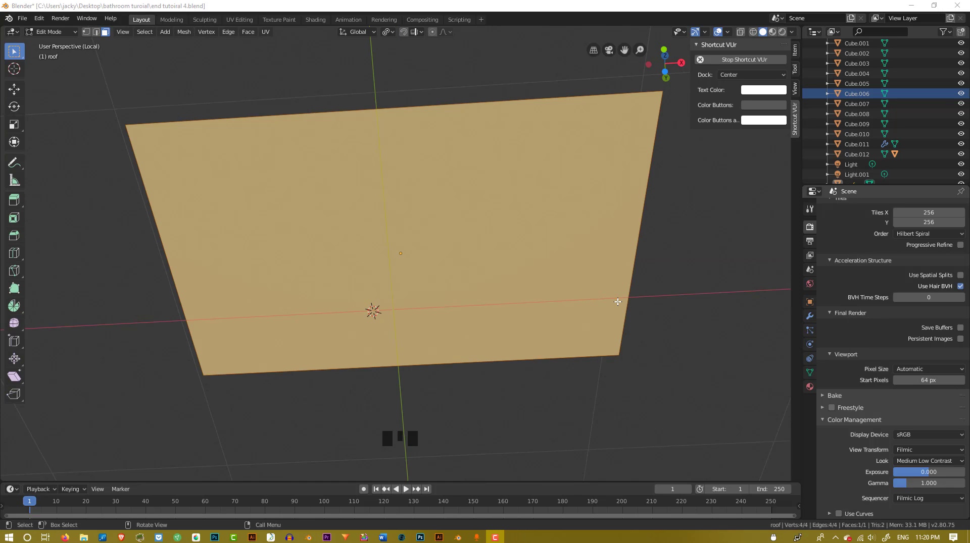
pyautogui.click(616, 300)
pyautogui.press('i')
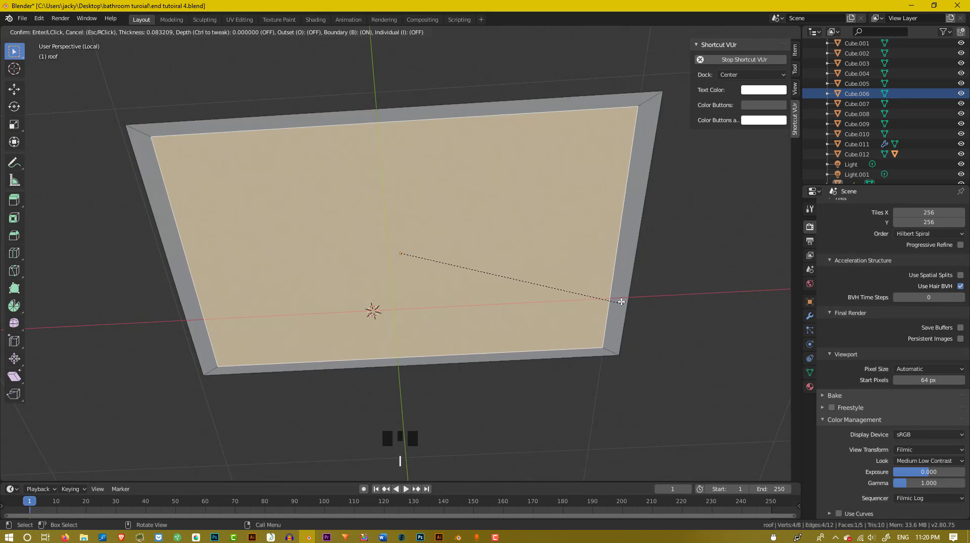
pyautogui.click(599, 282)
pyautogui.moveTo(599, 282); pyautogui.dragTo(560, 175, button='middle')
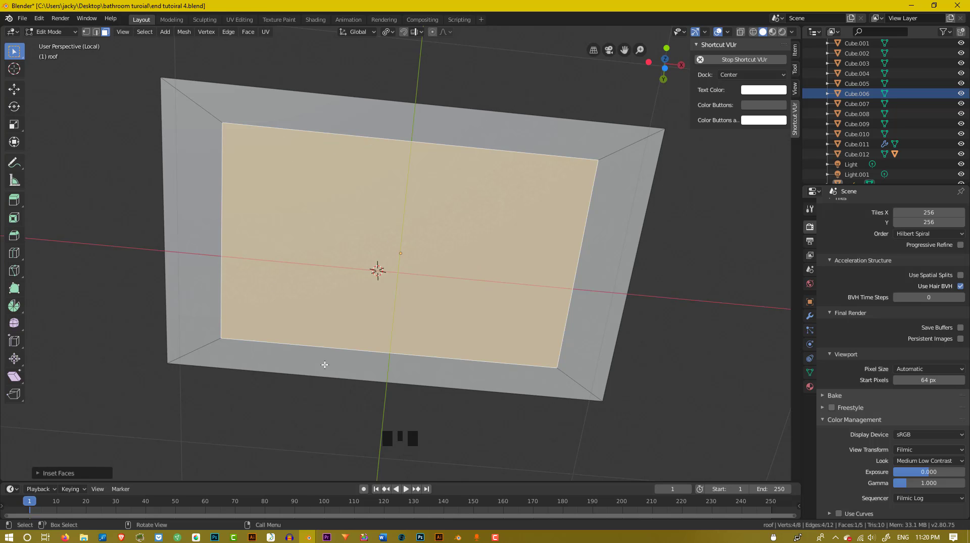
# - Examine the ceiling grid in the render result window and return to the roof mesh
pyautogui.moveTo(308, 538)
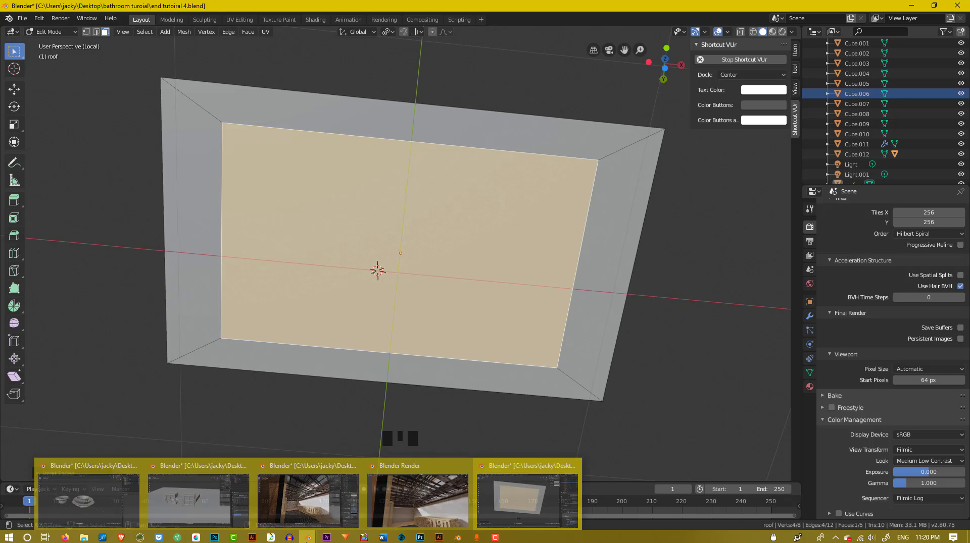
pyautogui.click(420, 505)
pyautogui.scroll(-4, 460, 261)
pyautogui.scroll(1, 460, 262)
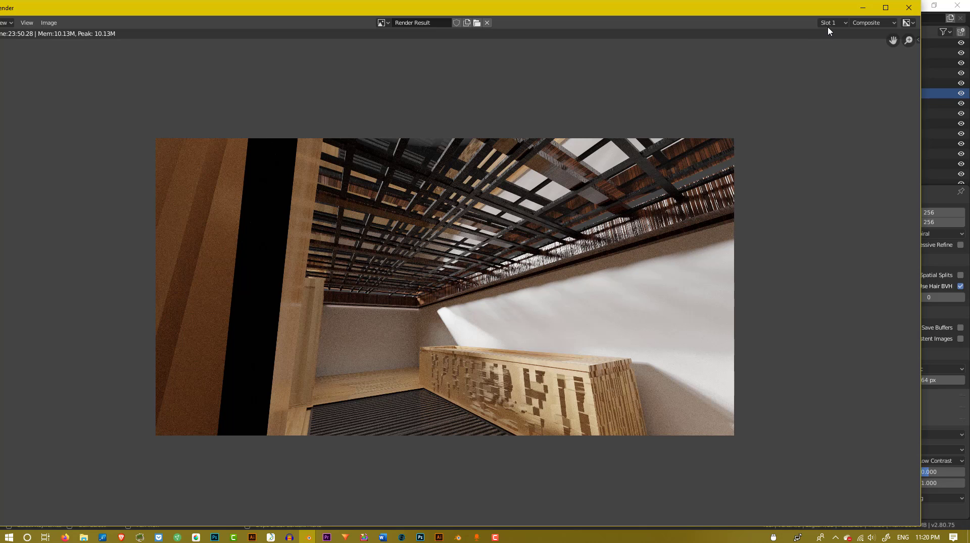
pyautogui.click(862, 7)
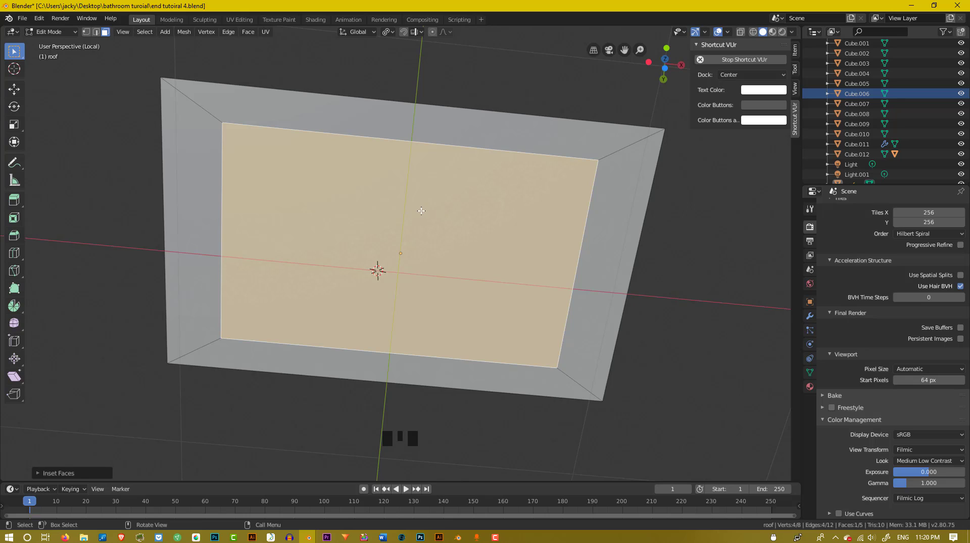
# - Add four loop cuts dividing the roof's inner face into panels, with an edge slide of about -0.117
pyautogui.scroll(1, 421, 210)
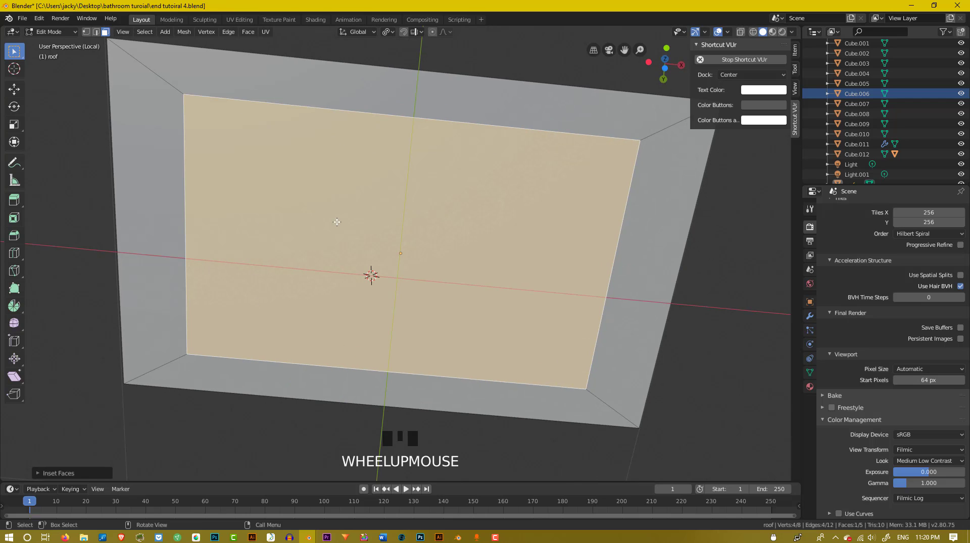
pyautogui.press('ctrl')
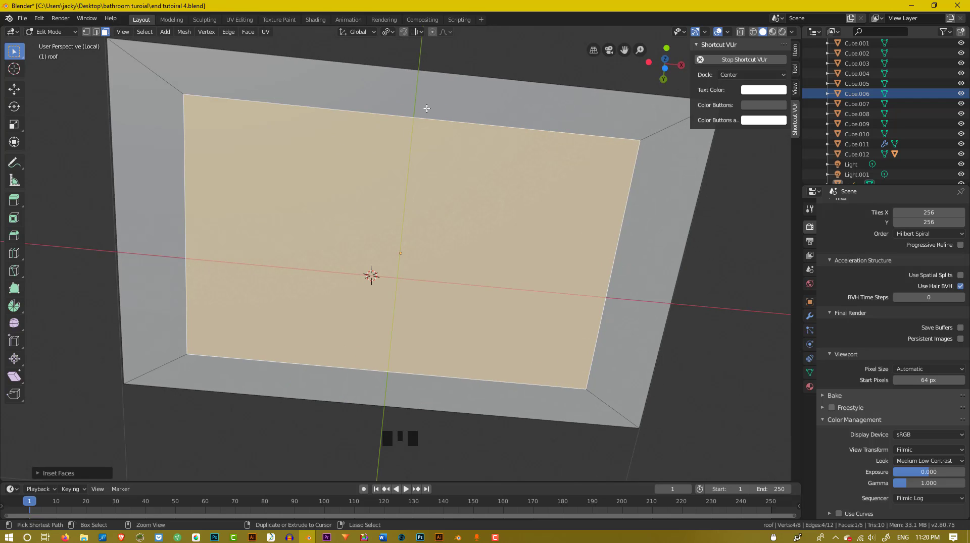
pyautogui.hotkey('ctrl', 'r')
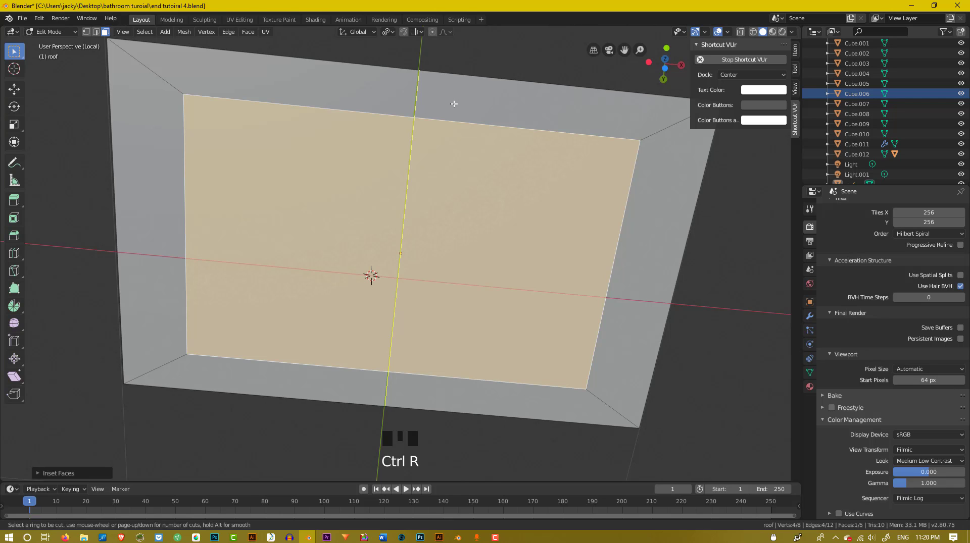
pyautogui.scroll(3, 454, 104)
pyautogui.scroll(-1, 453, 103)
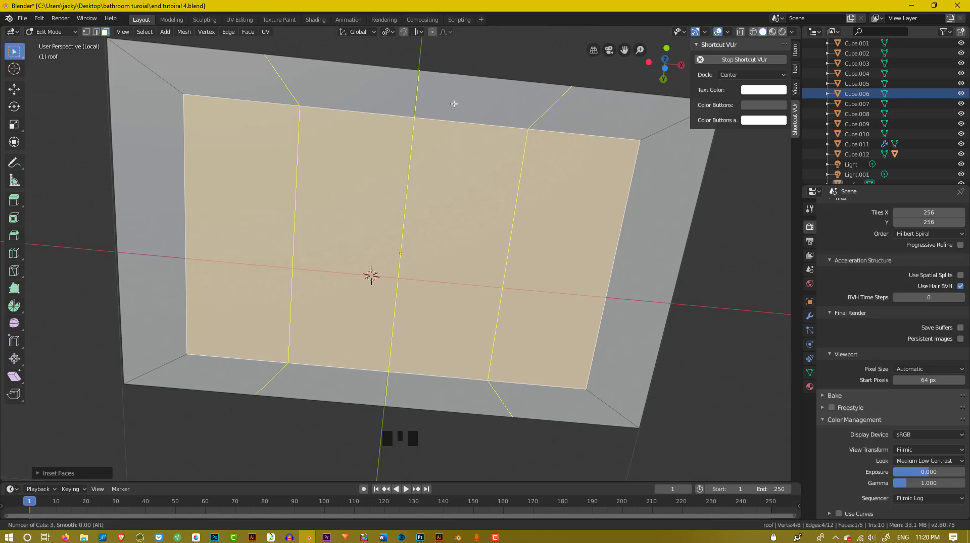
pyautogui.scroll(1, 454, 104)
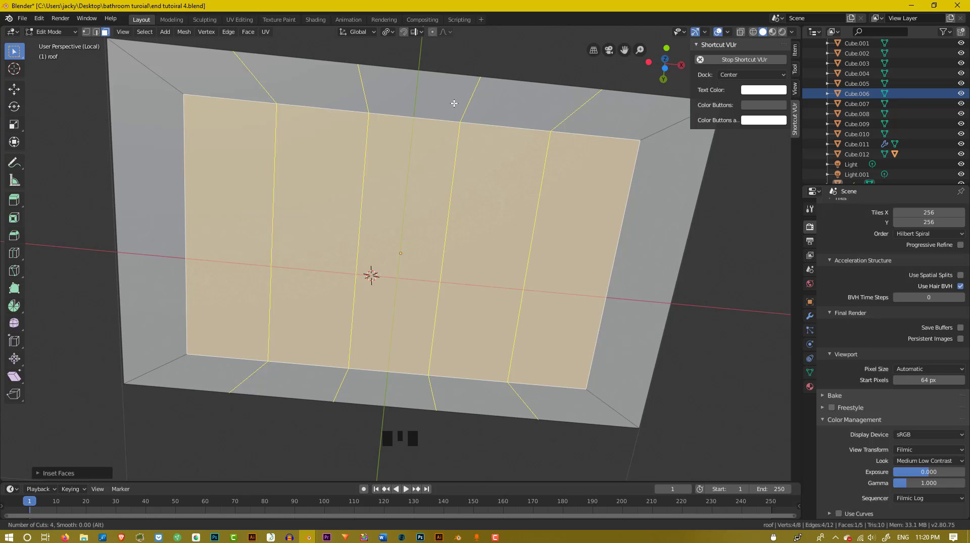
pyautogui.click(453, 103)
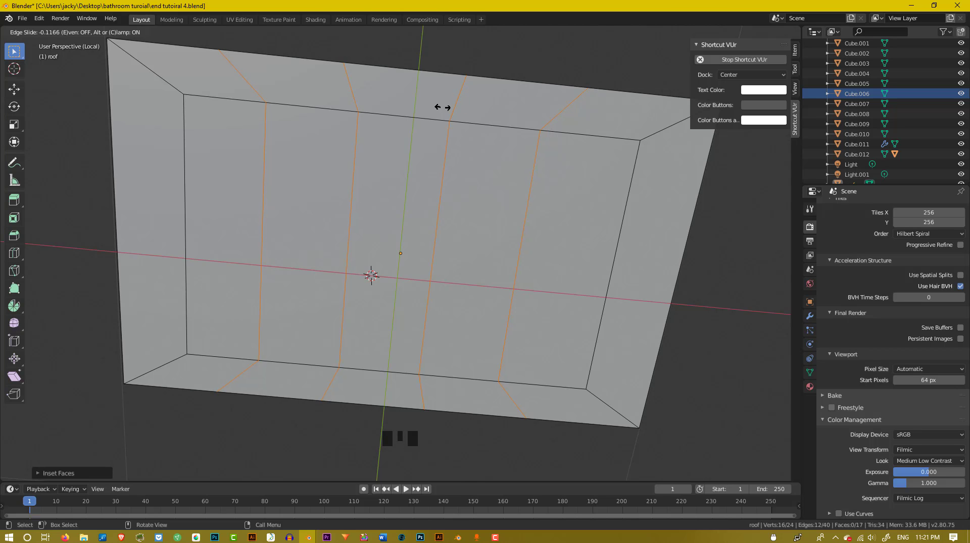
pyautogui.click(443, 107)
# - Extrude the four loop cuts about 0.04 m along the global X axis to form narrow strips
pyautogui.moveTo(443, 108)
pyautogui.mouseDown(button='middle')
pyautogui.moveTo(460, 99)
pyautogui.moveTo(436, 98)
pyautogui.mouseUp(button='middle')
pyautogui.press('e')
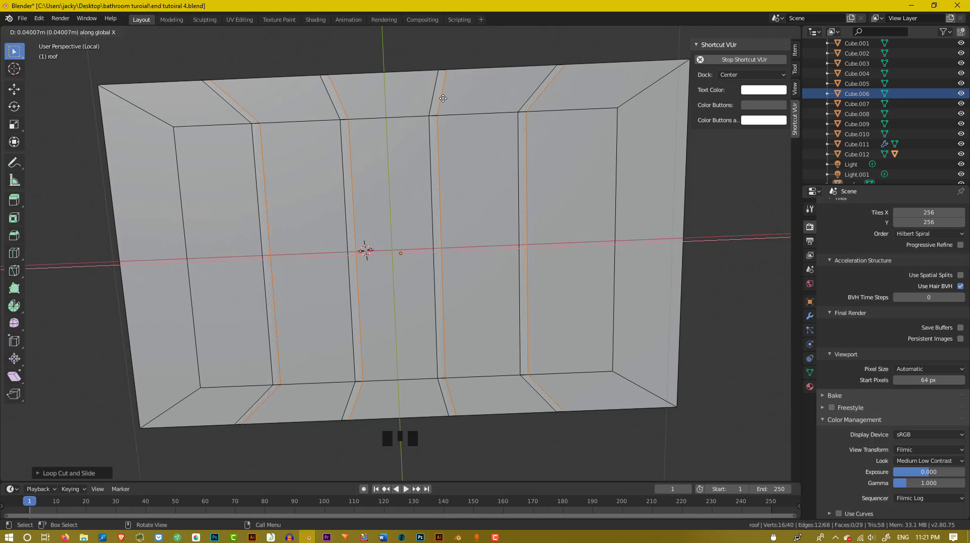
pyautogui.click(443, 98)
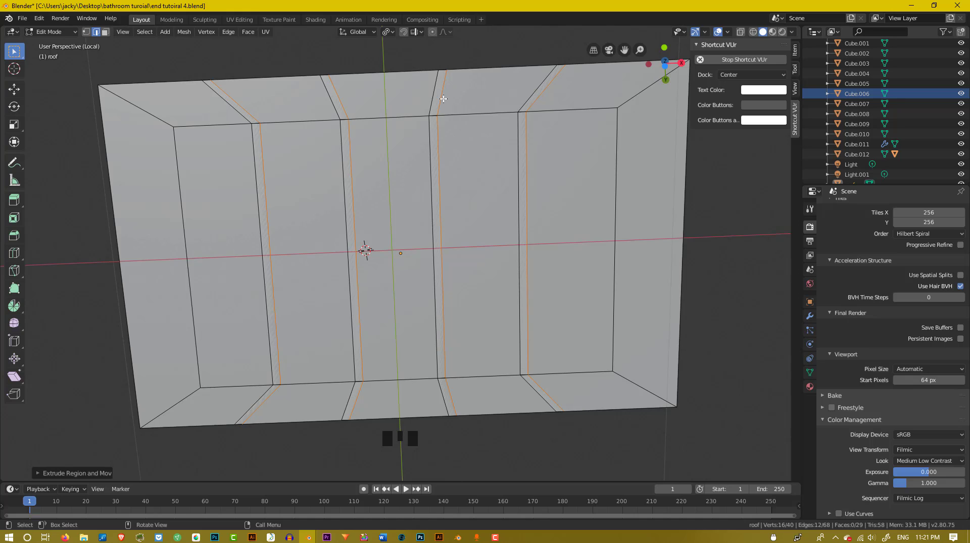
# - Select the four narrow strip faces inside the roof's border and separate them by selection into their own object
pyautogui.moveTo(443, 99); pyautogui.dragTo(308, 150, button='middle')
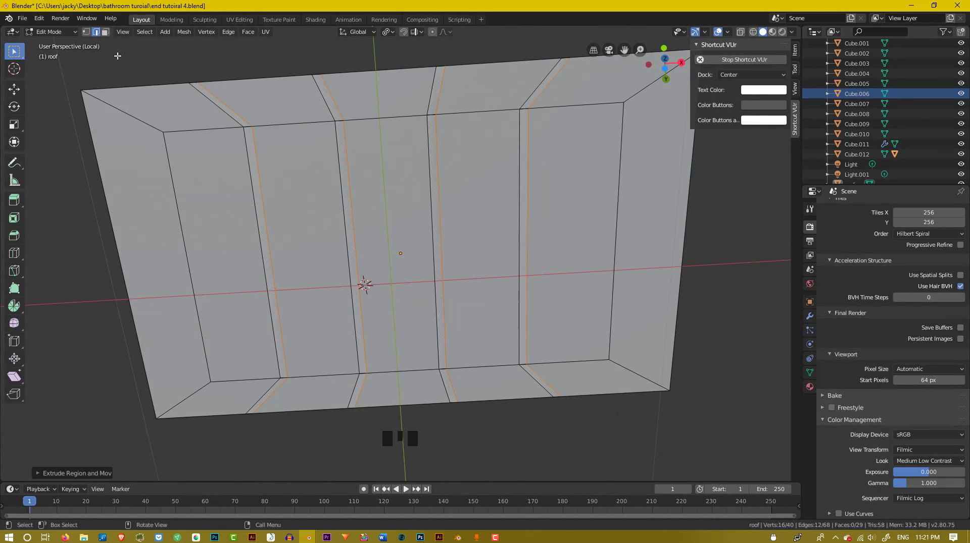
pyautogui.click(105, 32)
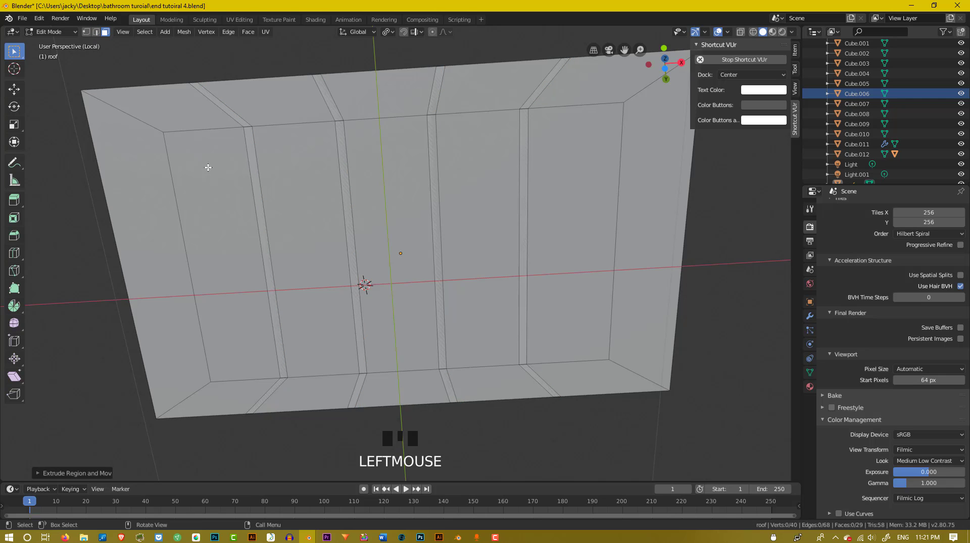
pyautogui.doubleClick(252, 168)
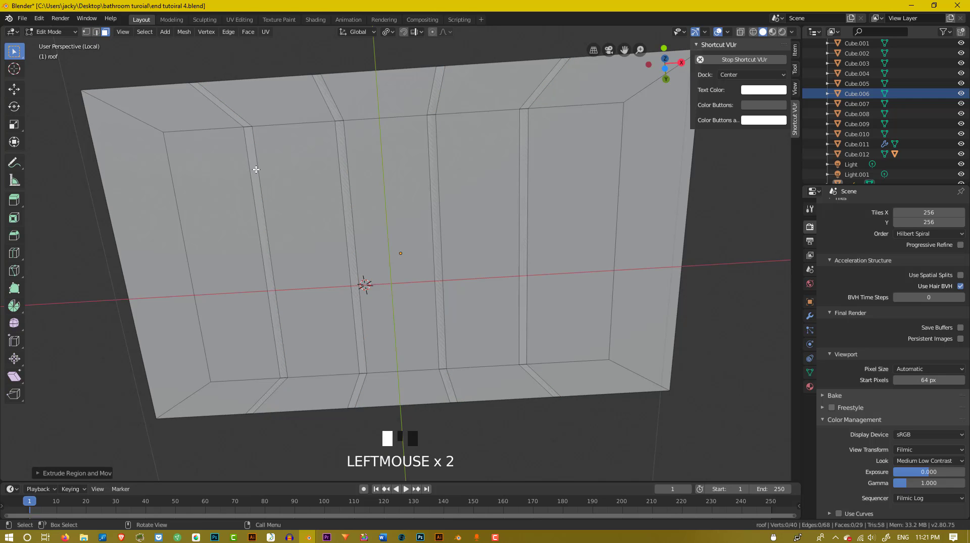
pyautogui.click(351, 183)
pyautogui.click(432, 166)
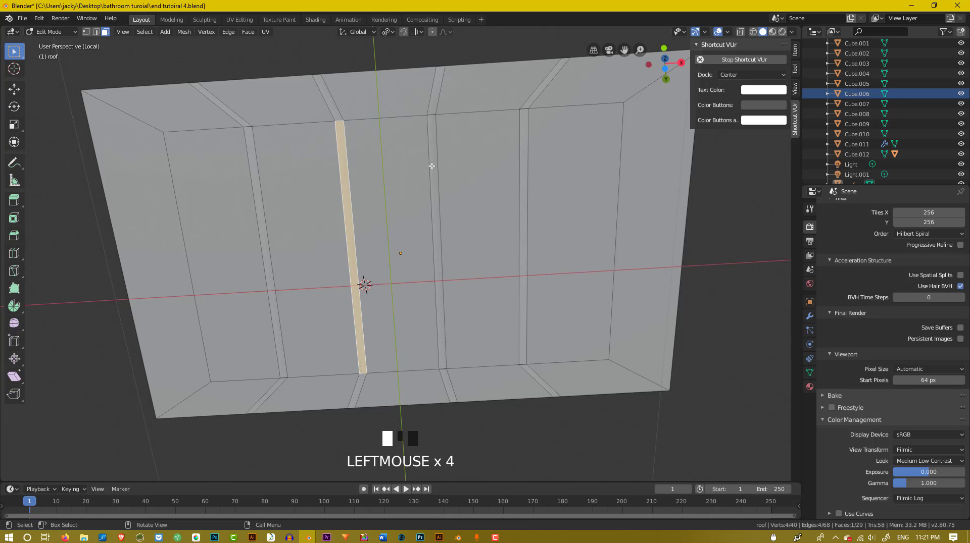
pyautogui.click(256, 179)
pyautogui.keyDown('shift'); pyautogui.click(351, 187); pyautogui.keyUp('shift')
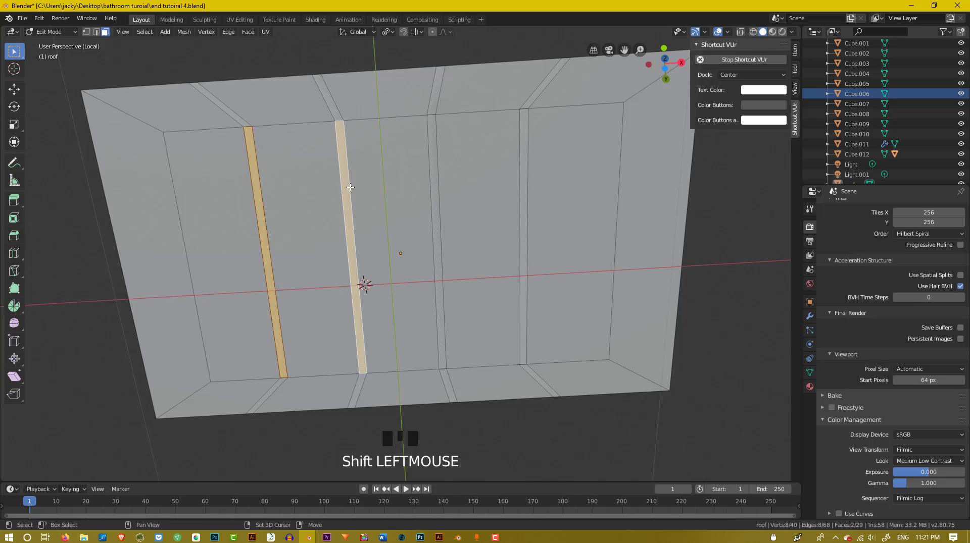
pyautogui.keyDown('shift'); pyautogui.click(433, 206); pyautogui.keyUp('shift')
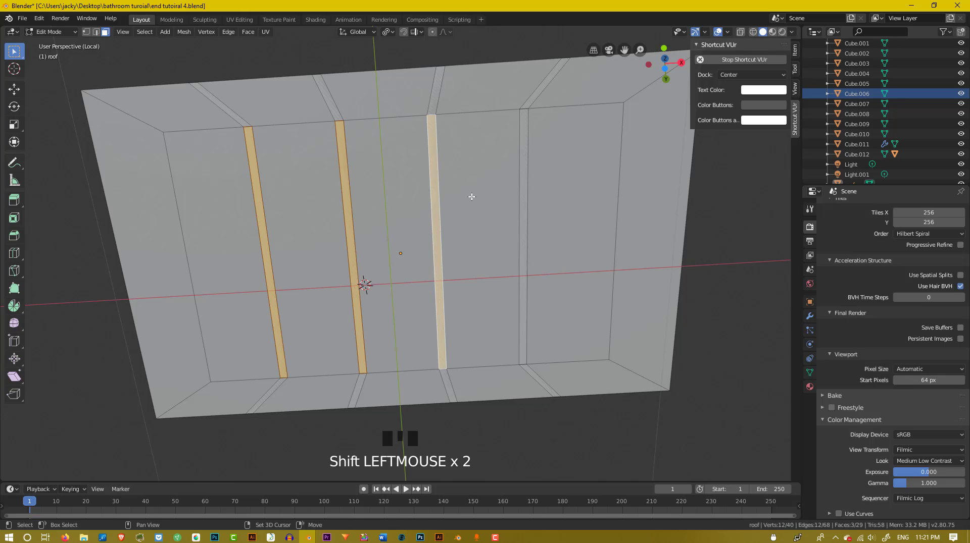
pyautogui.keyDown('shift'); pyautogui.click(523, 193); pyautogui.keyUp('shift')
pyautogui.press('p')
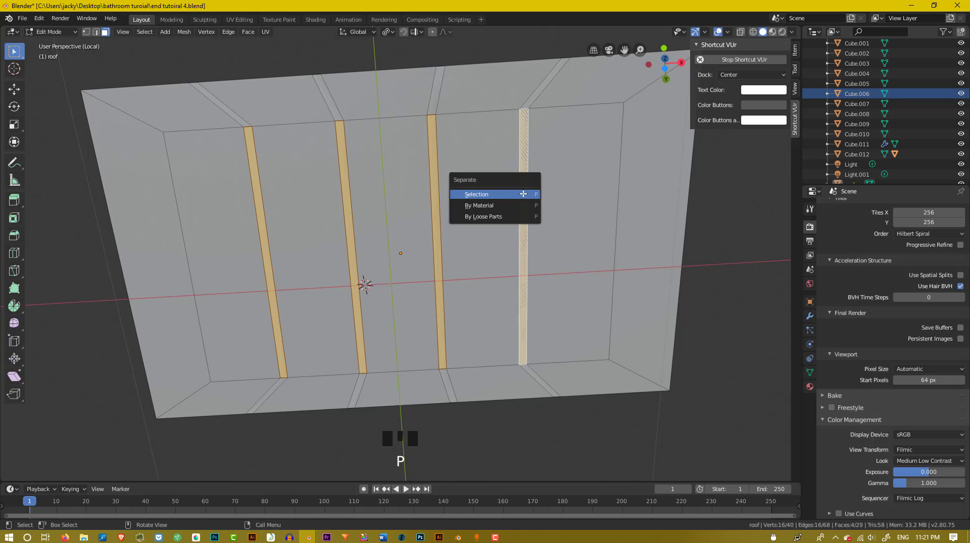
pyautogui.click(523, 195)
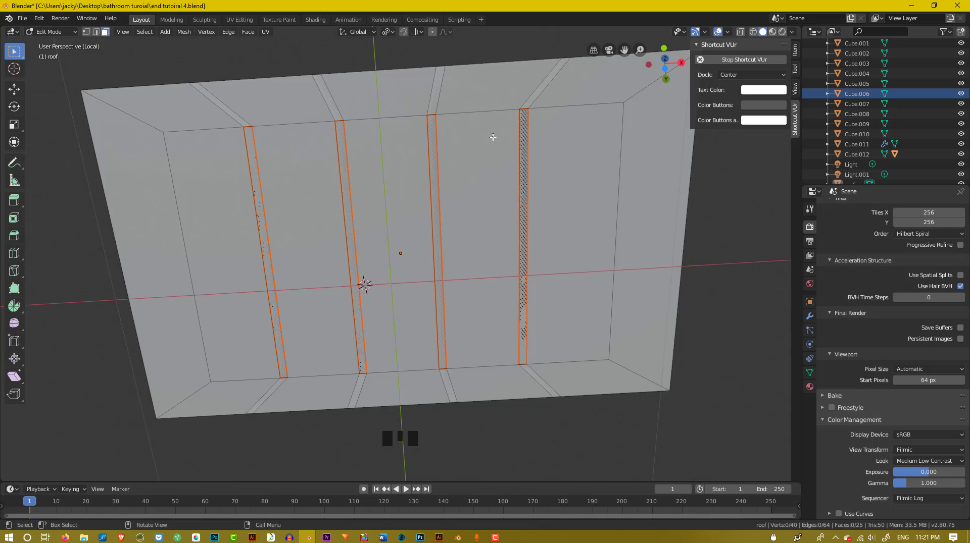
# - Select the five wide panel faces between the strips and separate them by selection into another object
pyautogui.click(206, 162)
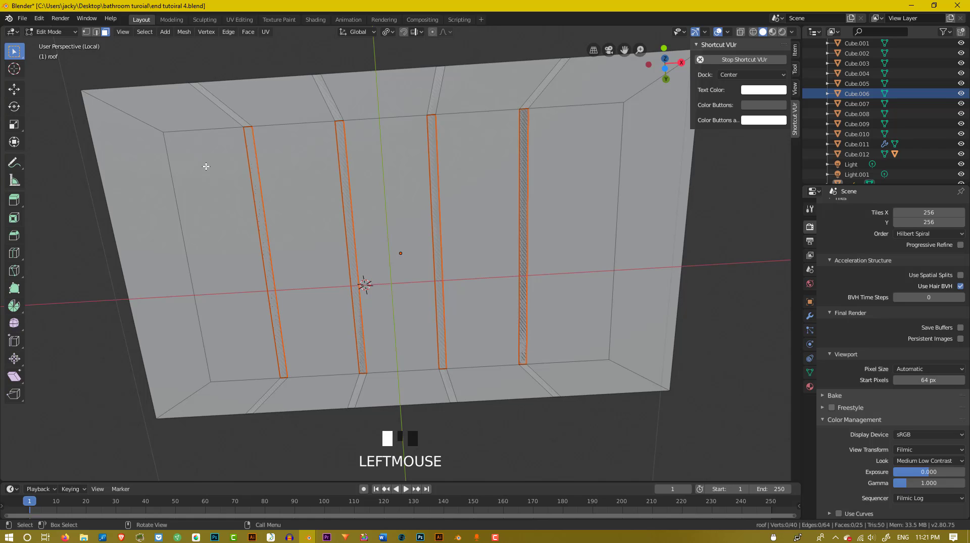
pyautogui.keyDown('shift'); pyautogui.click(311, 195); pyautogui.keyUp('shift')
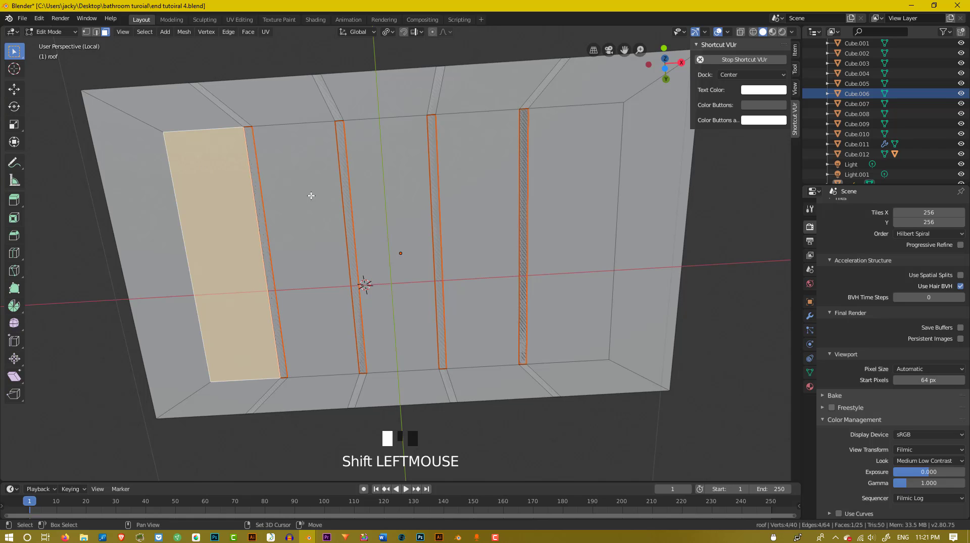
pyautogui.keyDown('shift'); pyautogui.click(423, 200); pyautogui.keyUp('shift')
pyautogui.keyDown('shift'); pyautogui.click(498, 195); pyautogui.keyUp('shift')
pyautogui.keyDown('shift'); pyautogui.click(571, 202); pyautogui.keyUp('shift')
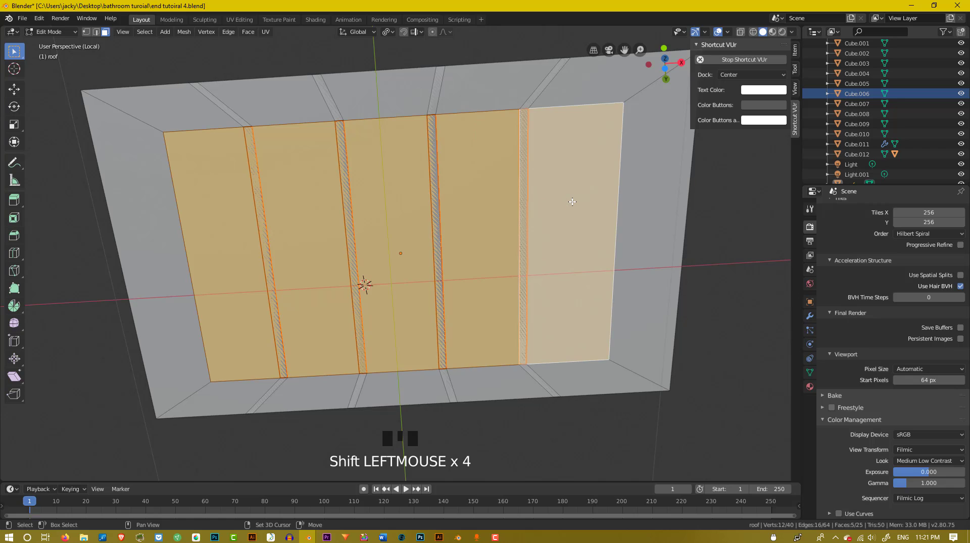
pyautogui.press('p')
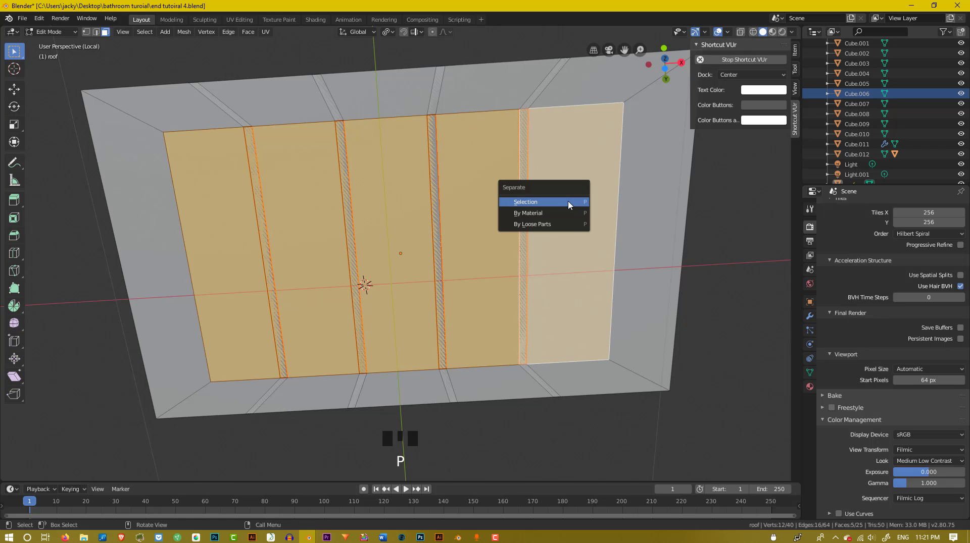
pyautogui.click(569, 203)
pyautogui.moveTo(567, 201); pyautogui.dragTo(559, 223, button='middle')
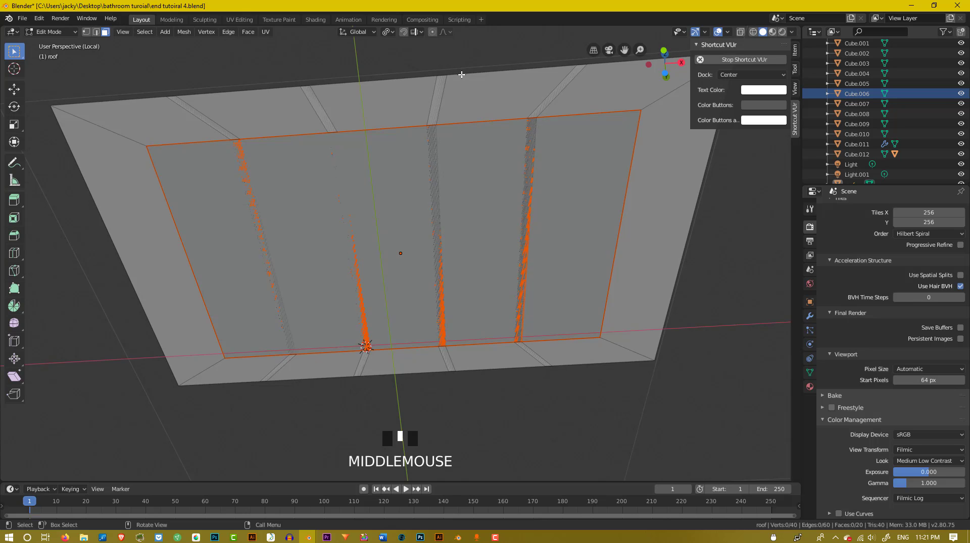
# - Select the separated strips and panels in turn to examine how the roof was split
pyautogui.press('Tab')
pyautogui.moveTo(462, 74); pyautogui.dragTo(485, 174, button='middle')
pyautogui.click(438, 262)
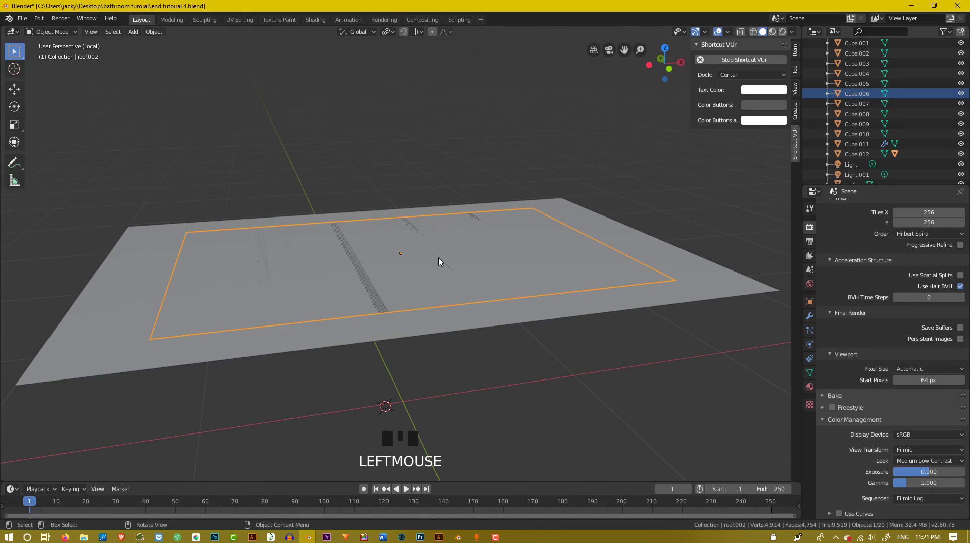
pyautogui.click(438, 261)
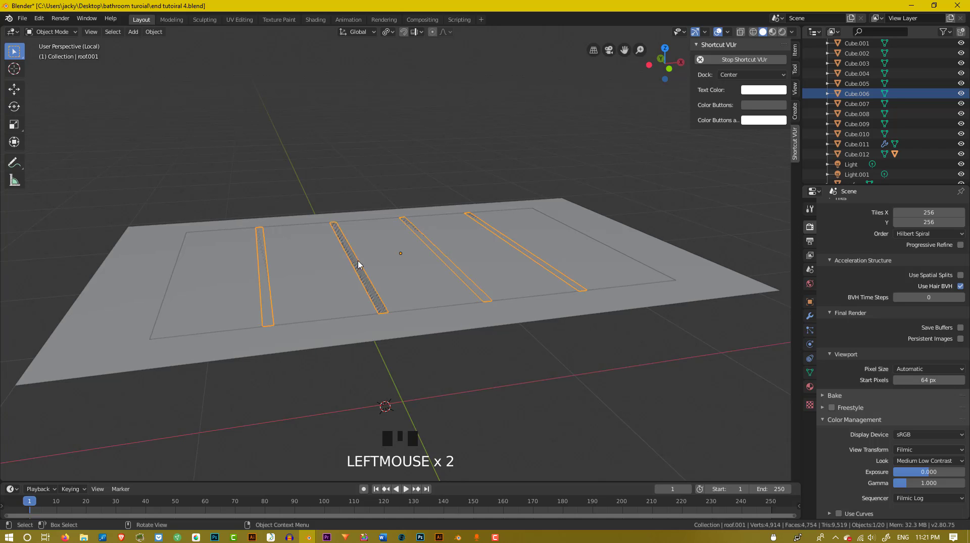
pyautogui.click(386, 270)
pyautogui.moveTo(387, 271); pyautogui.dragTo(355, 356, button='middle')
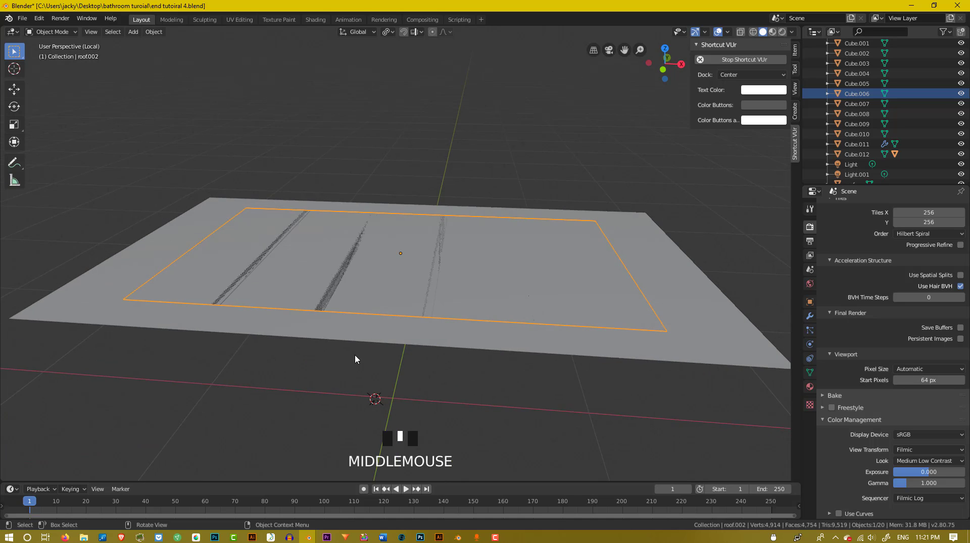
# - Extrude all faces of the roof's border frame downward to give it thickness
pyautogui.click(379, 332)
pyautogui.moveTo(401, 271); pyautogui.dragTo(404, 180, button='middle')
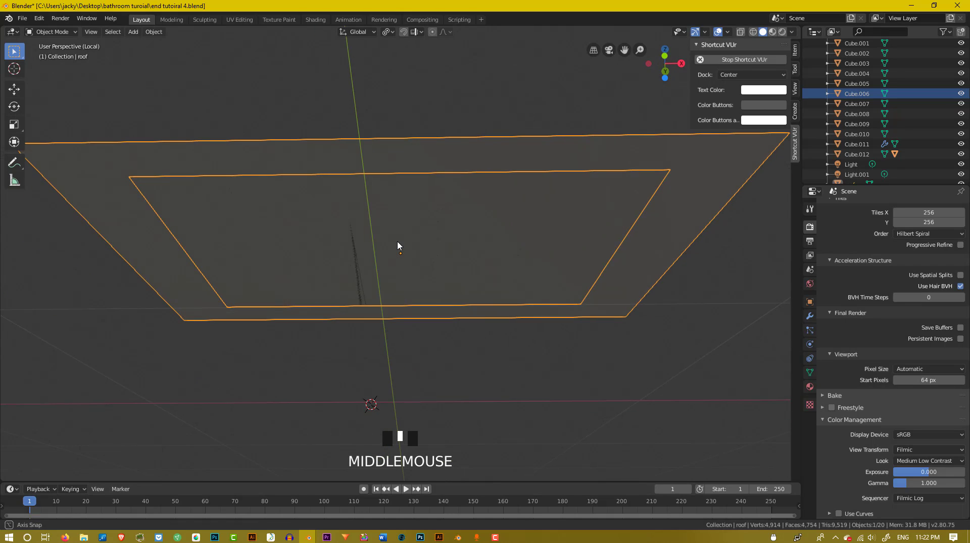
pyautogui.press('Tab')
pyautogui.click(409, 168)
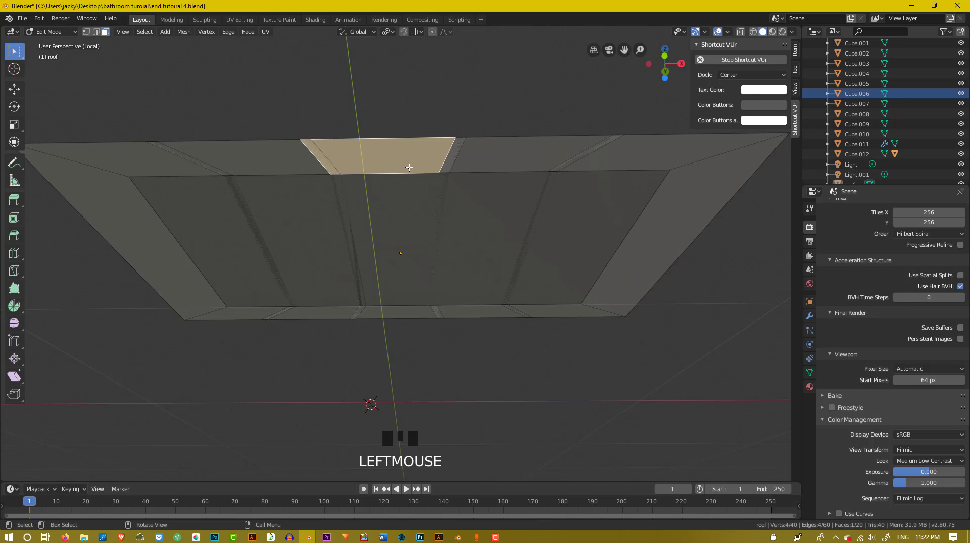
pyautogui.keyDown('alt'); pyautogui.click(410, 167); pyautogui.keyUp('alt')
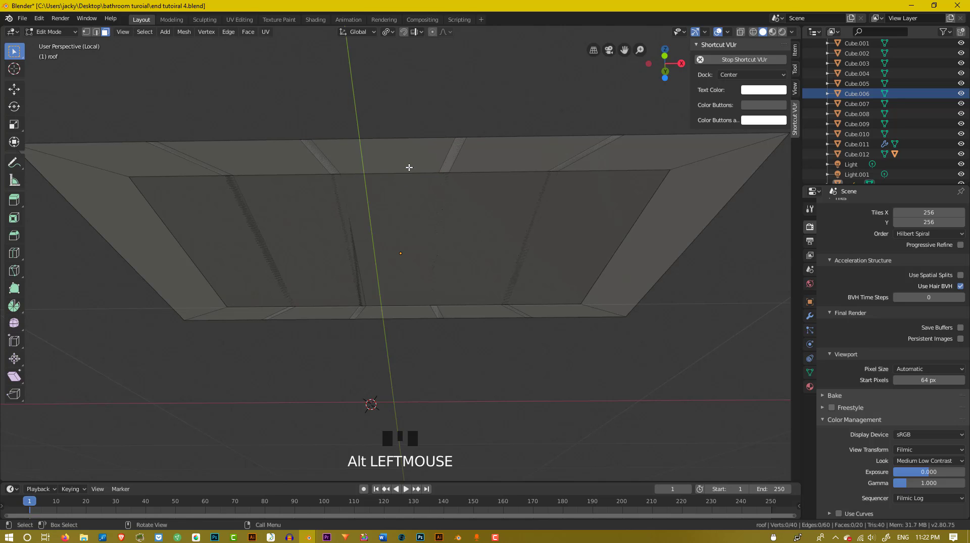
pyautogui.press('a')
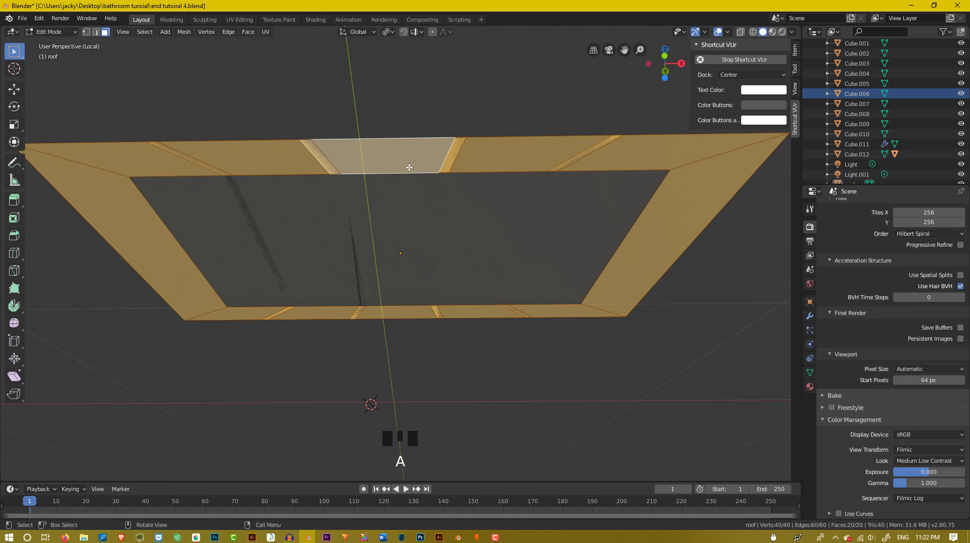
pyautogui.press('e')
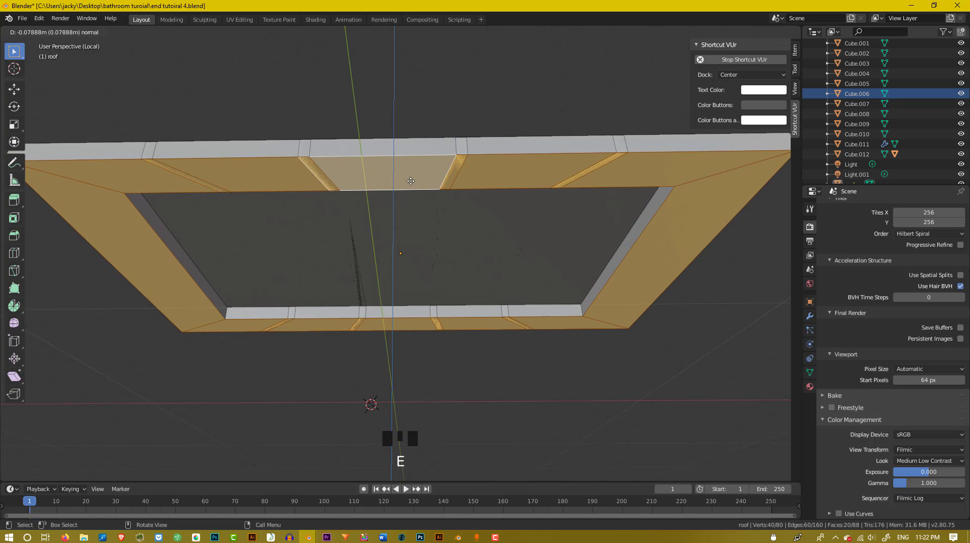
pyautogui.click(409, 179)
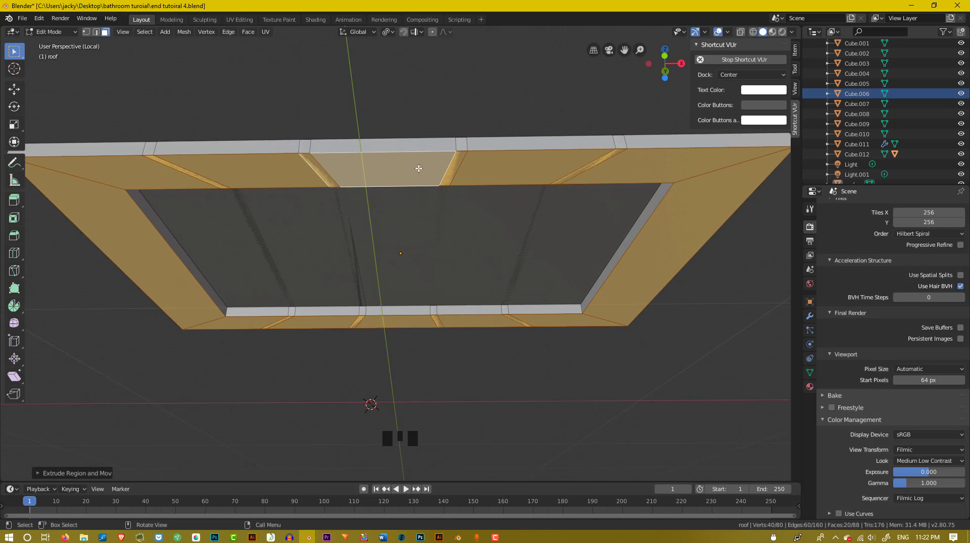
pyautogui.moveTo(418, 167); pyautogui.dragTo(386, 191, button='middle')
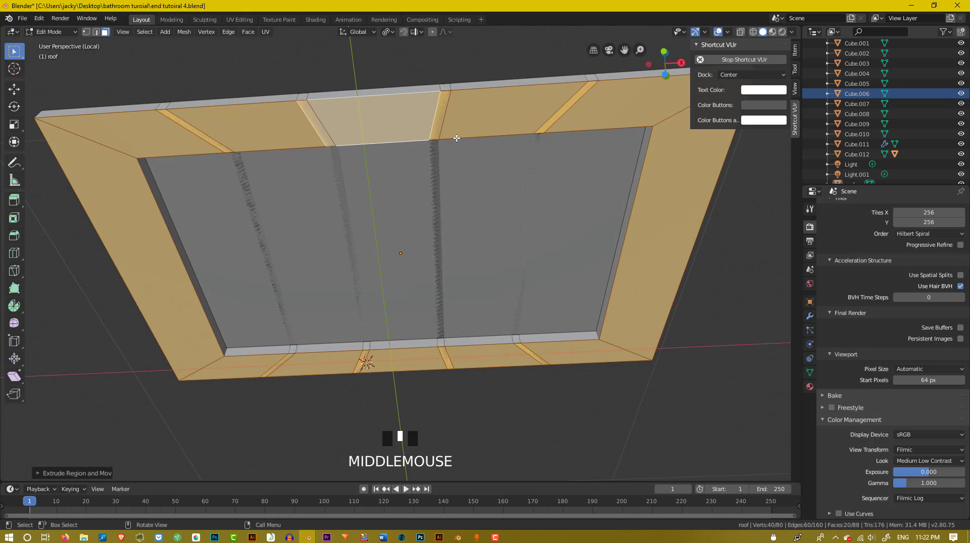
# - Extrude all four narrow strip faces downward about 0.045 m to turn them into beams
pyautogui.press('Tab')
pyautogui.click(417, 174)
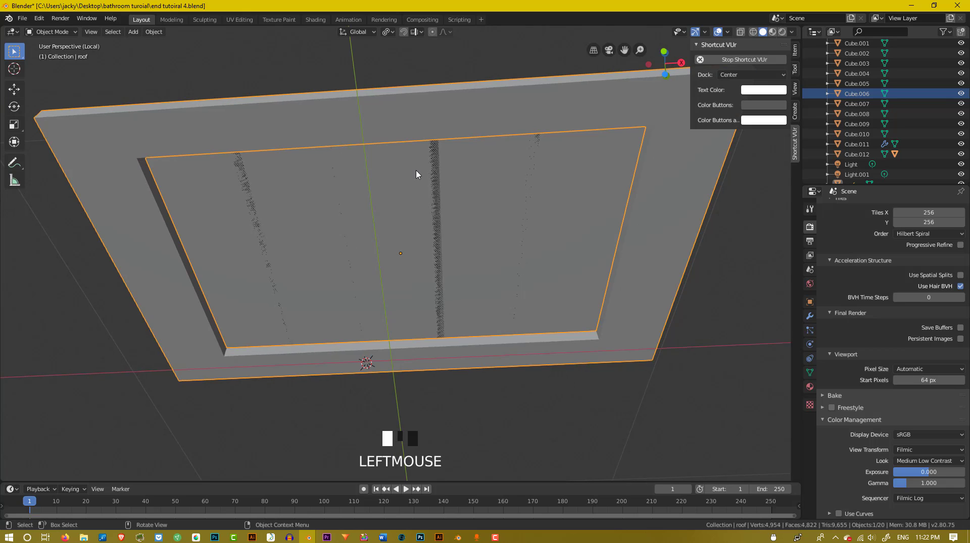
pyautogui.moveTo(416, 174); pyautogui.dragTo(368, 117, button='middle')
pyautogui.click(433, 159)
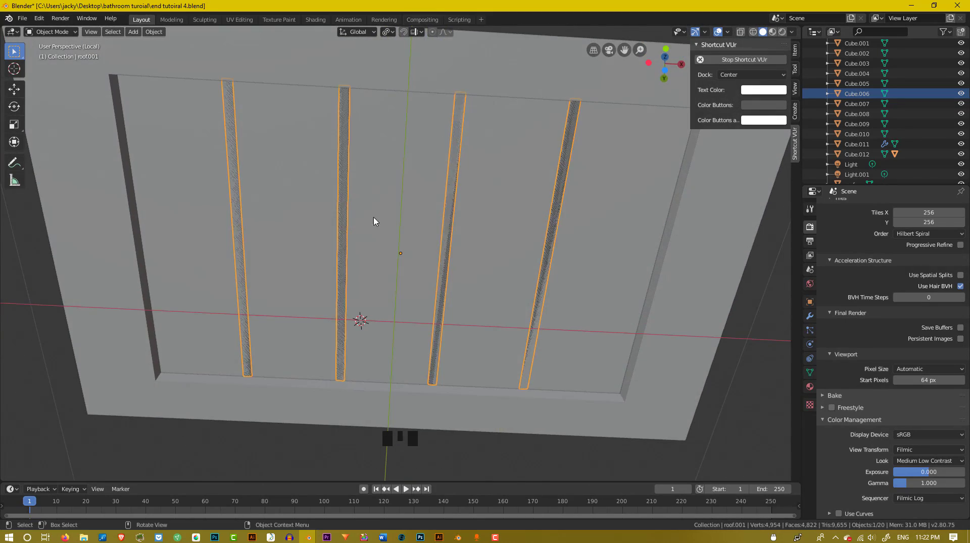
pyautogui.press('Tab')
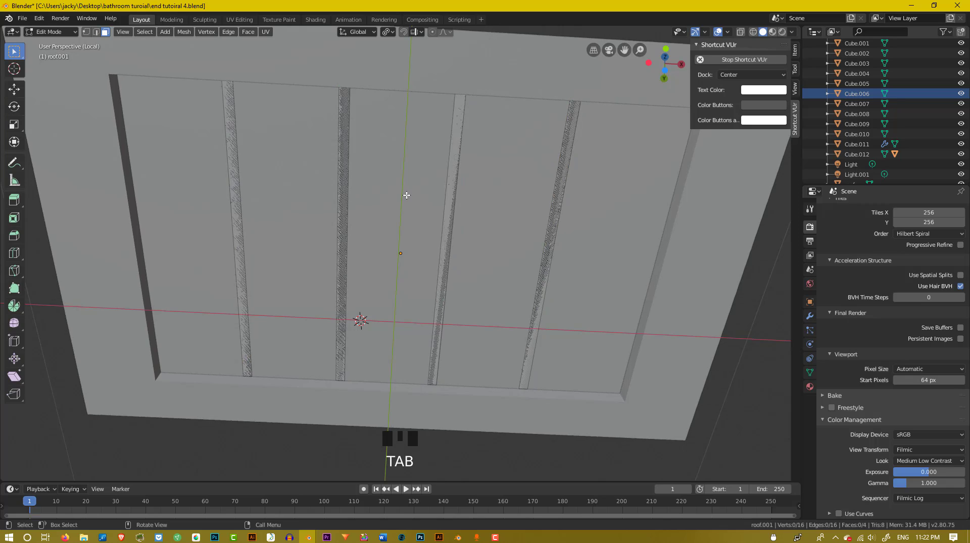
pyautogui.press('a')
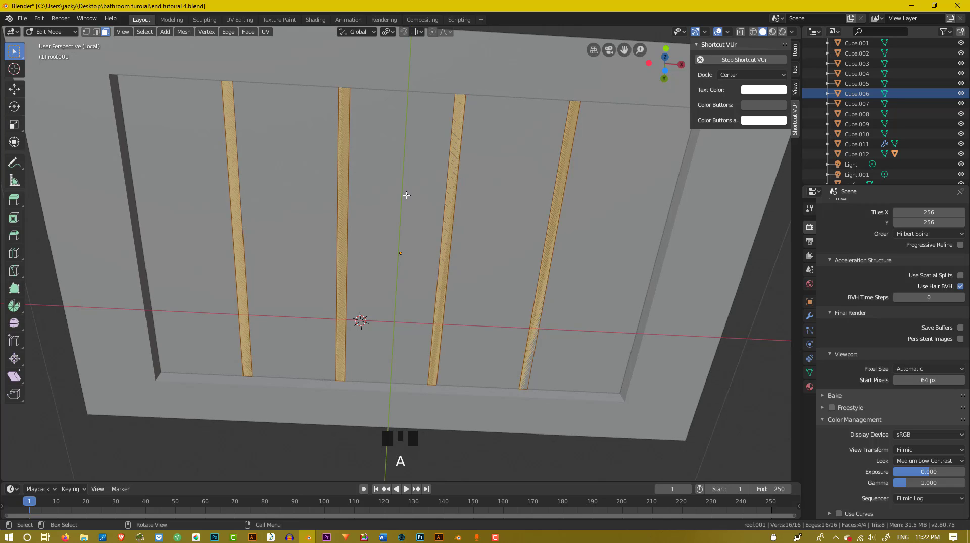
pyautogui.press('e')
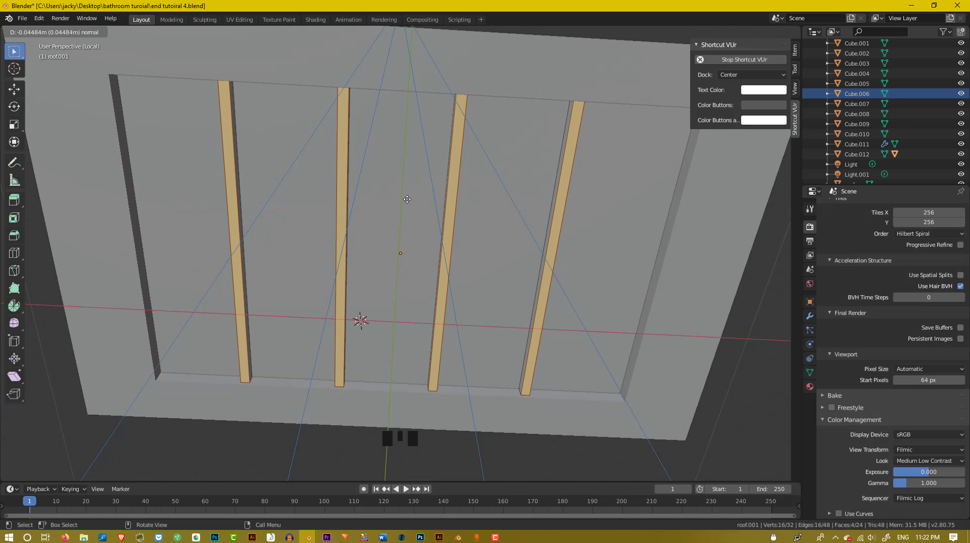
pyautogui.click(407, 200)
# - Lower the four beams about 0.047 m along global Z and scale them vertically to about 0.88
pyautogui.moveTo(408, 199); pyautogui.dragTo(430, 302, button='middle')
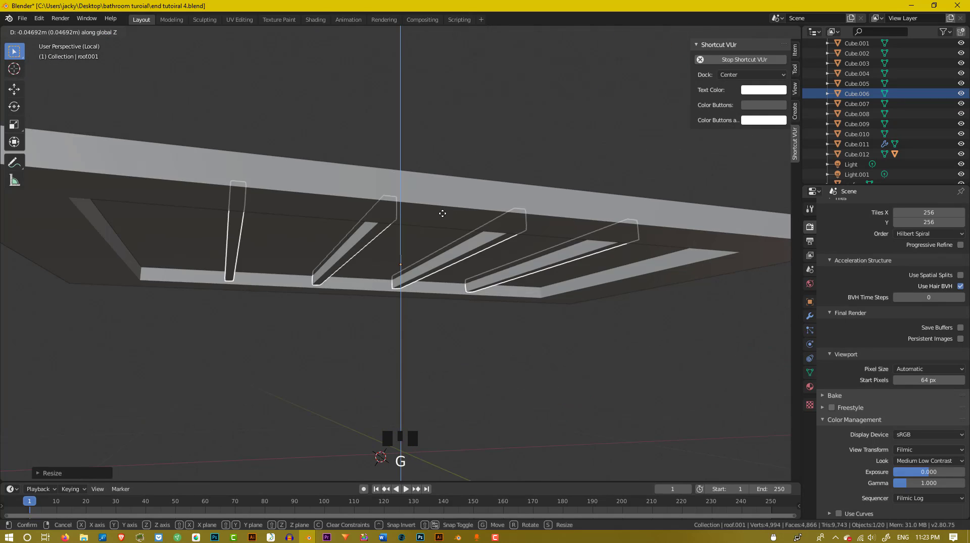
pyautogui.click(442, 212)
pyautogui.moveTo(442, 213); pyautogui.dragTo(373, 261, button='middle')
pyautogui.scroll(2, 350, 243)
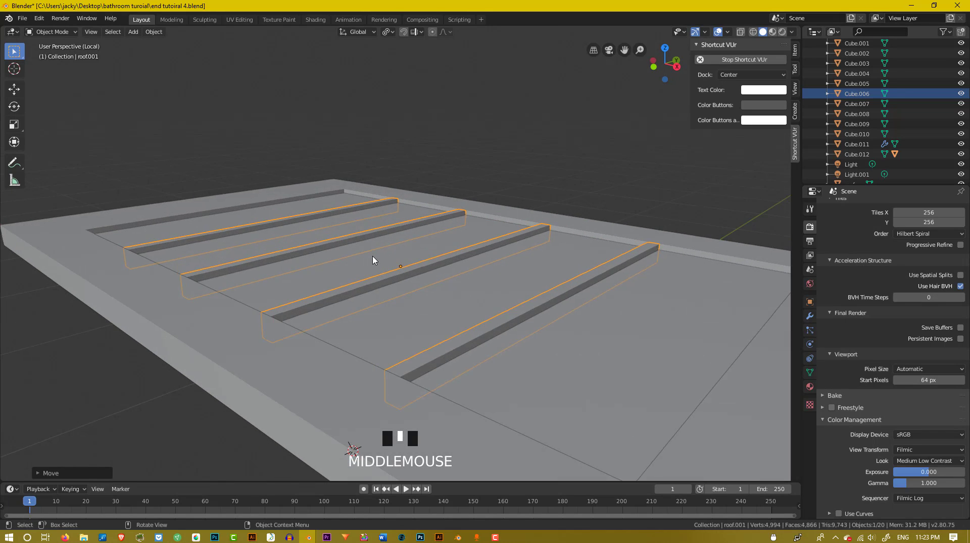
pyautogui.press('s')
pyautogui.press('z')
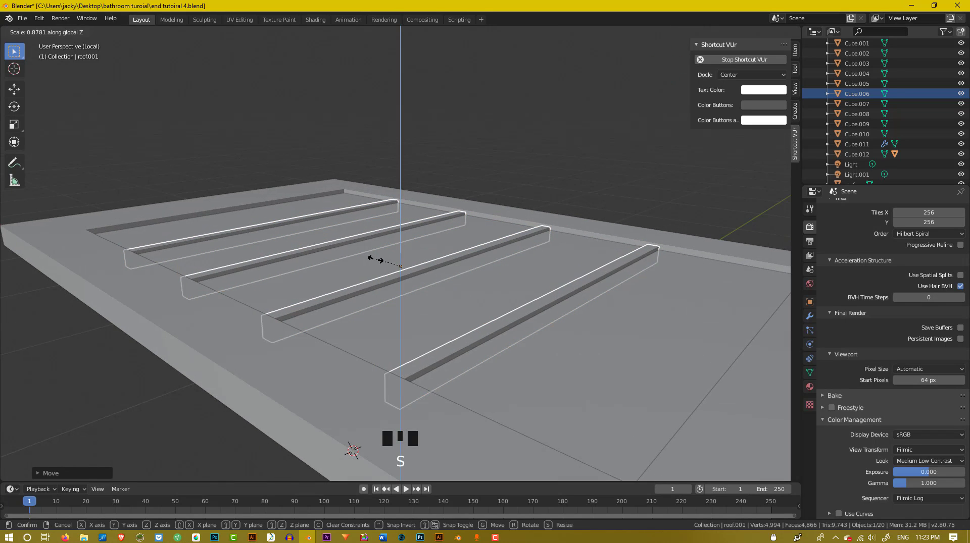
pyautogui.click(380, 263)
# - Fine-tune the height of the beams within the border frame with small moves along the global Z axis
pyautogui.moveTo(381, 266); pyautogui.dragTo(415, 238, button='middle')
pyautogui.press('g')
pyautogui.press('z')
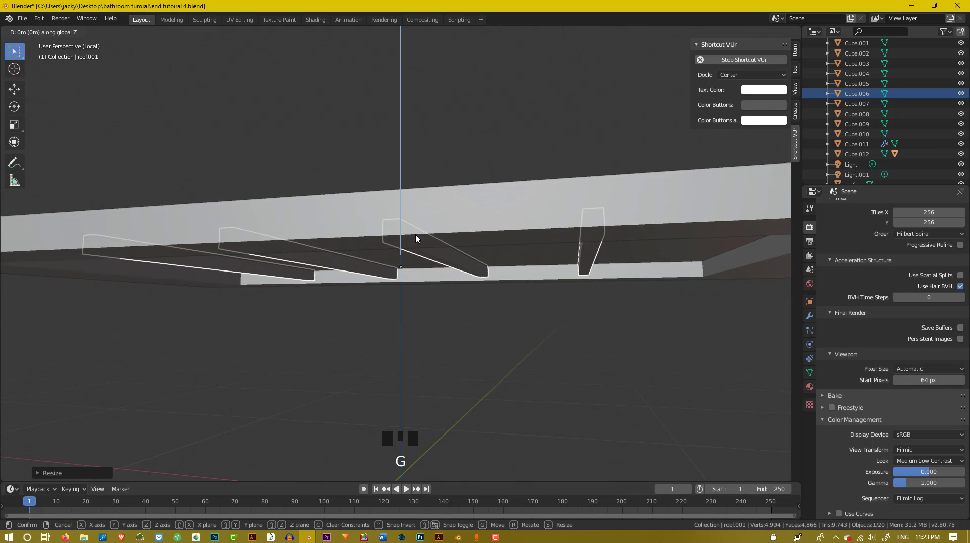
pyautogui.click(429, 240)
pyautogui.moveTo(429, 240); pyautogui.dragTo(450, 260, button='middle')
pyautogui.click(451, 258)
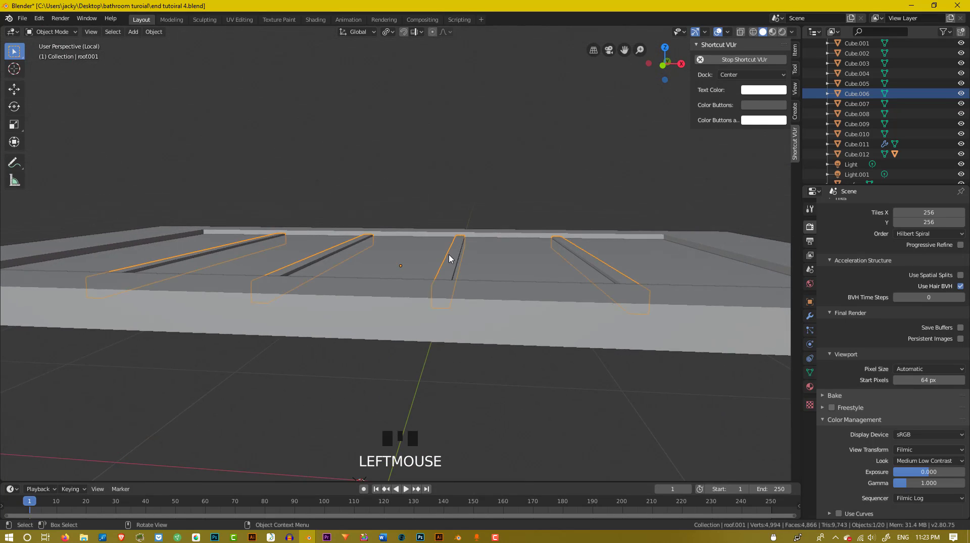
pyautogui.press('g')
pyautogui.press('z')
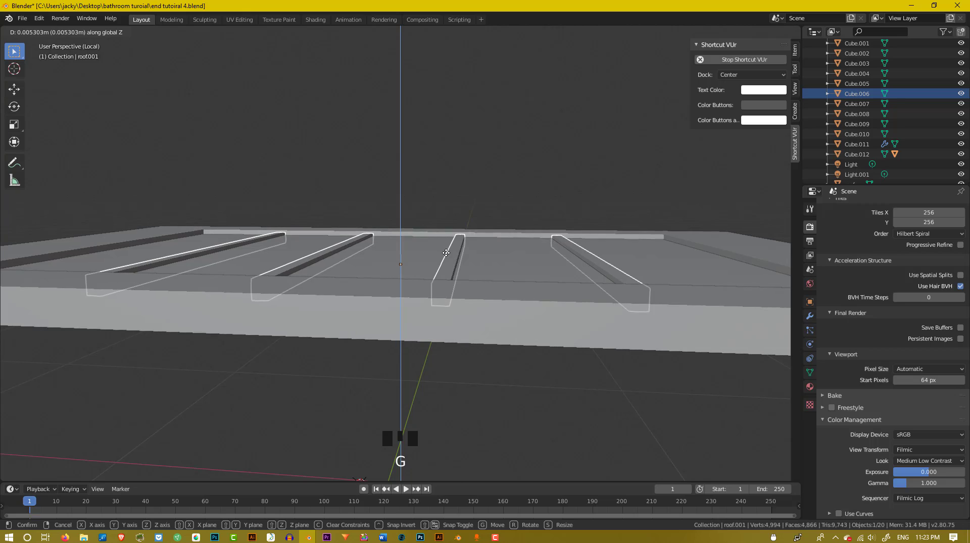
pyautogui.click(449, 257)
# - Add three loop cuts across the wide panels with an edge slide of about 0.56, and extrude the new edges about 0.02 m
pyautogui.moveTo(485, 266); pyautogui.dragTo(343, 248, button='middle')
pyautogui.scroll(-2, 504, 199)
pyautogui.click(277, 240)
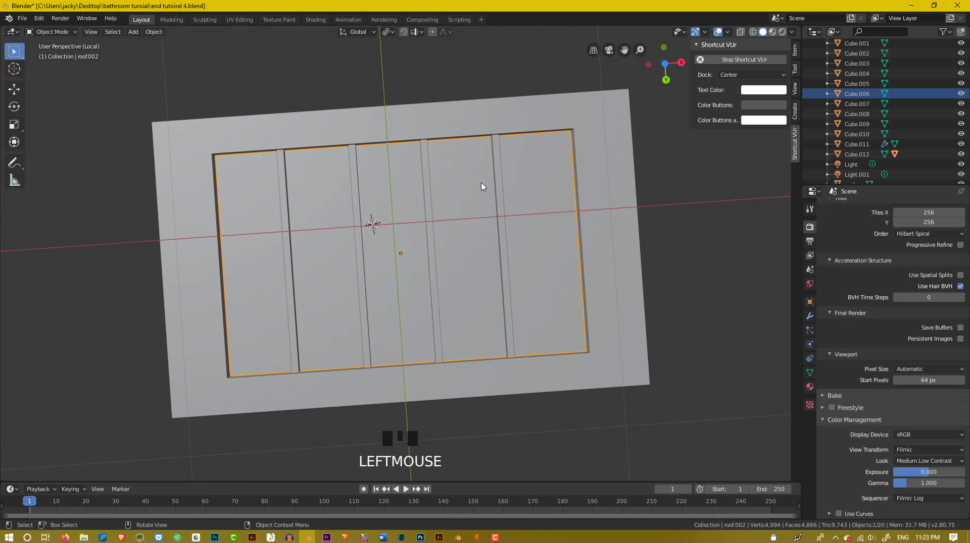
pyautogui.press('Tab')
pyautogui.scroll(3, 481, 183)
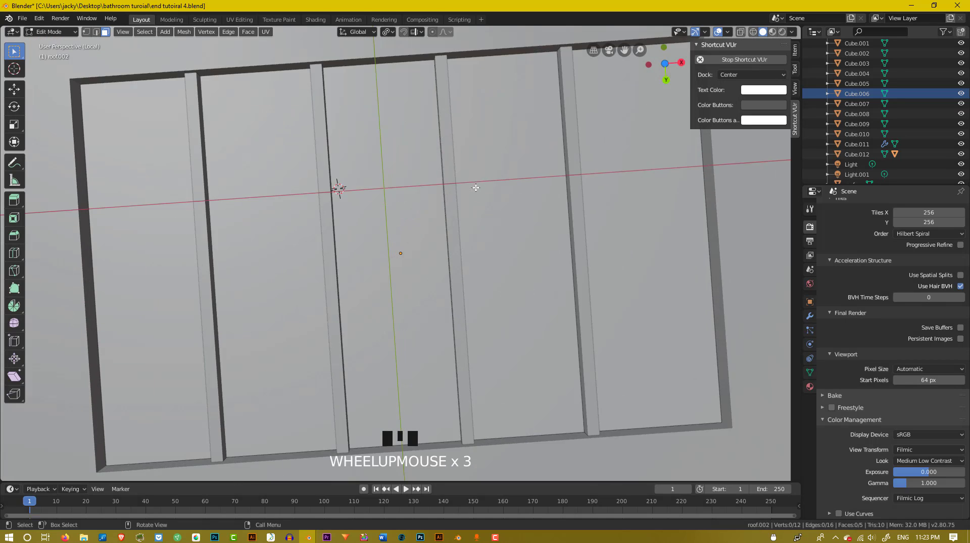
pyautogui.moveTo(476, 186); pyautogui.dragTo(472, 190, button='middle')
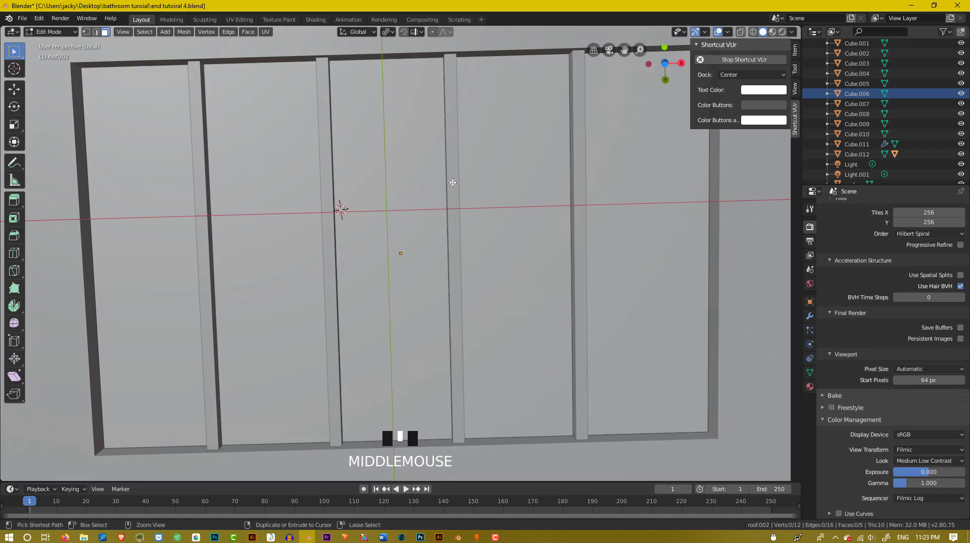
pyautogui.hotkey('ctrl', 'r')
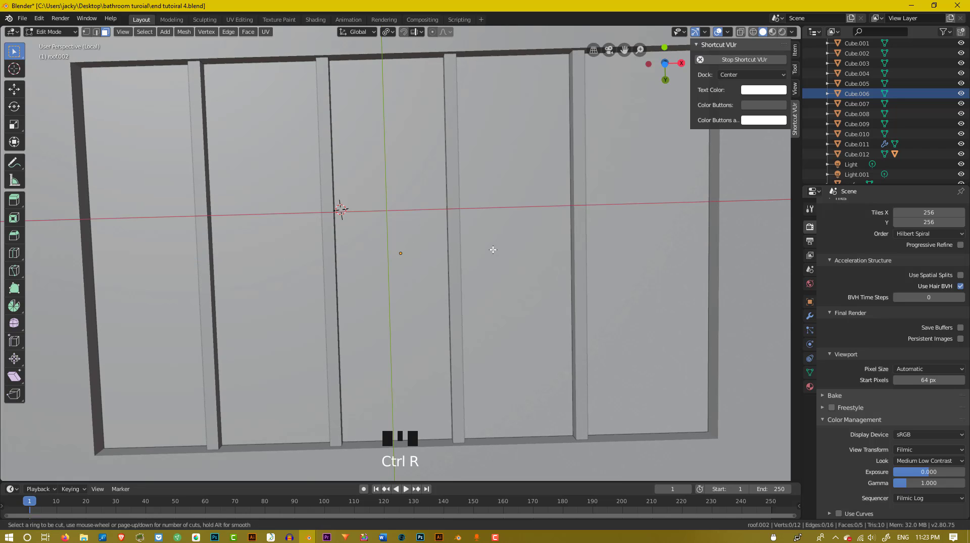
pyautogui.scroll(3, 436, 254)
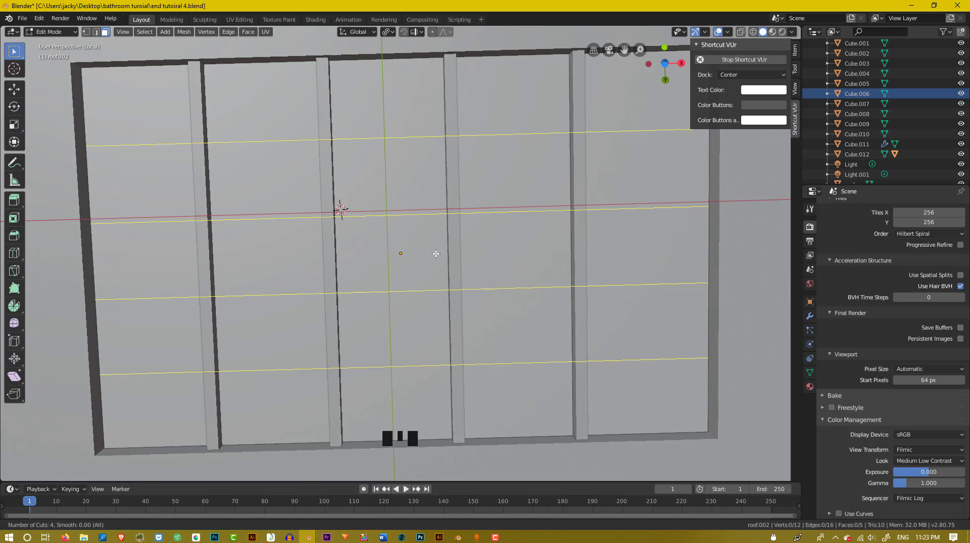
pyautogui.scroll(3, 436, 254)
pyautogui.scroll(-4, 436, 253)
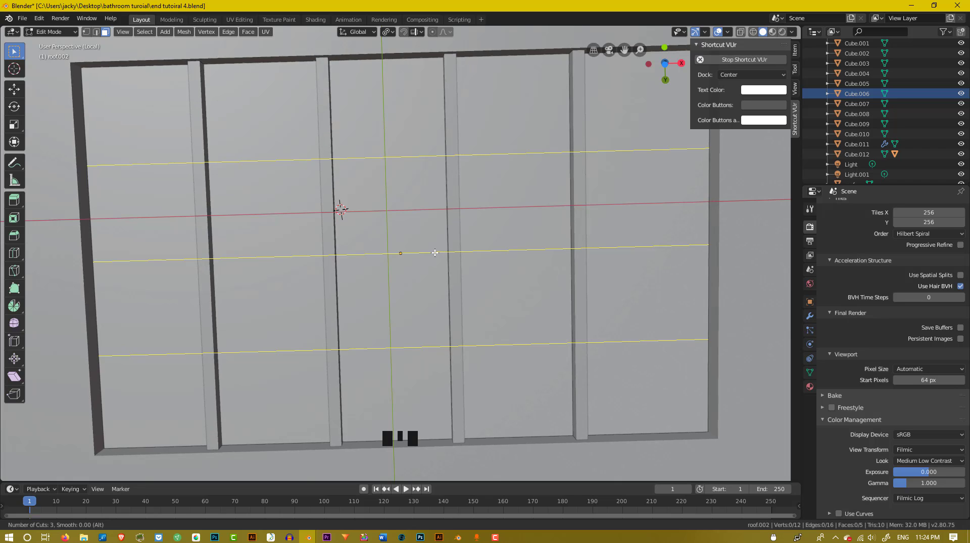
pyautogui.click(434, 253)
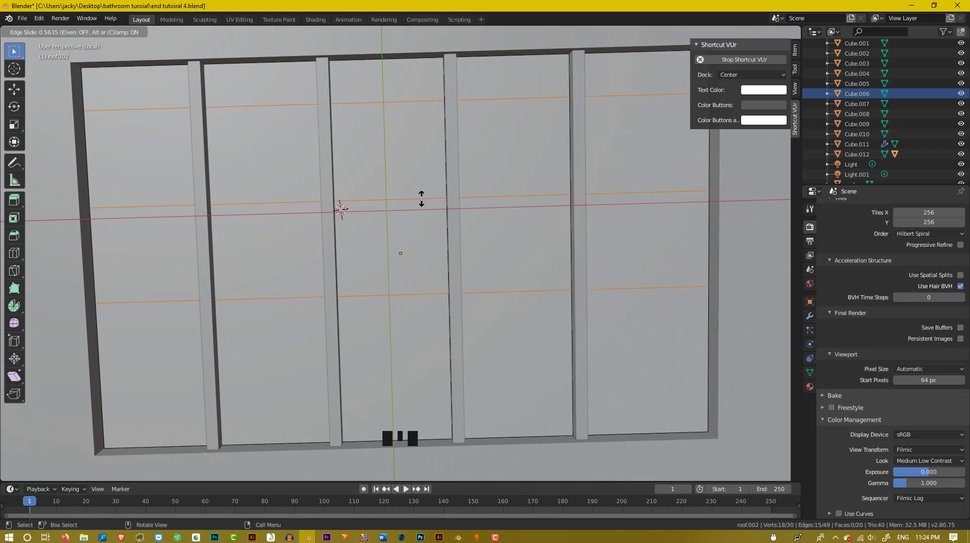
pyautogui.click(422, 199)
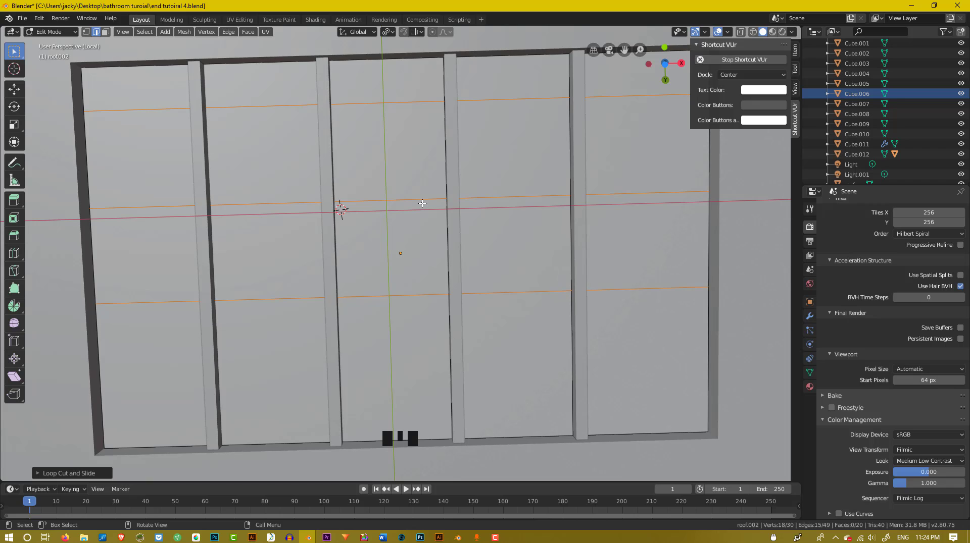
pyautogui.press('e')
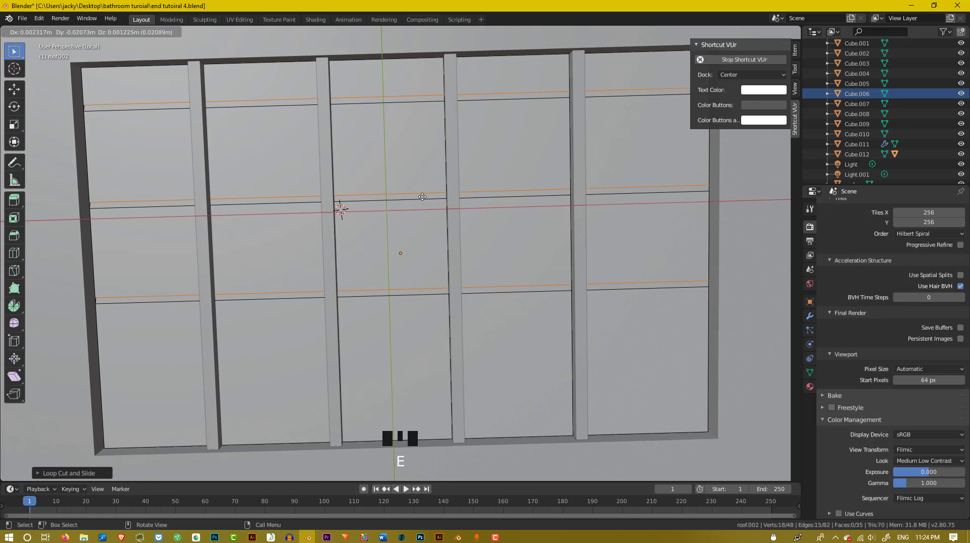
pyautogui.click(422, 197)
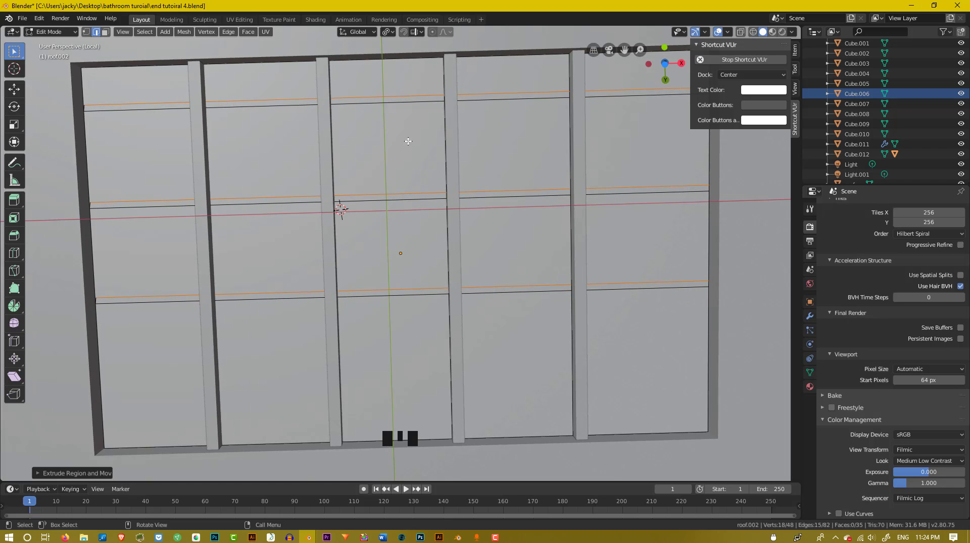
pyautogui.click(105, 31)
pyautogui.click(149, 107)
pyautogui.click(151, 107)
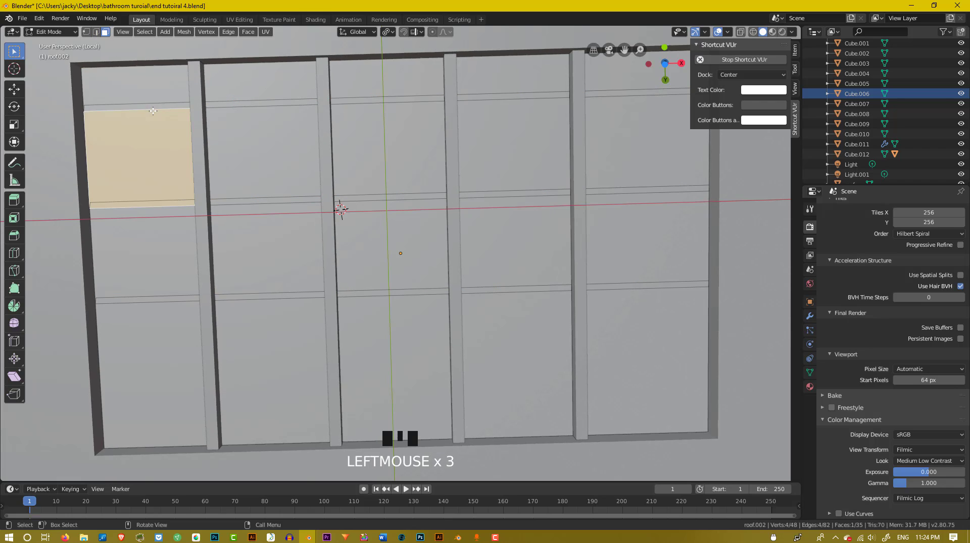
pyautogui.click(154, 107)
pyautogui.click(154, 107)
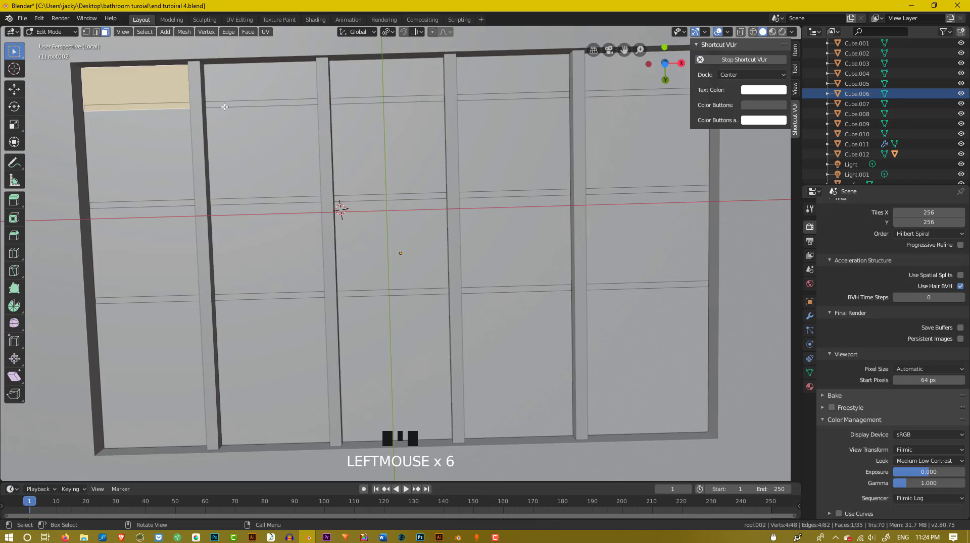
pyautogui.doubleClick(225, 107)
pyautogui.click(225, 107)
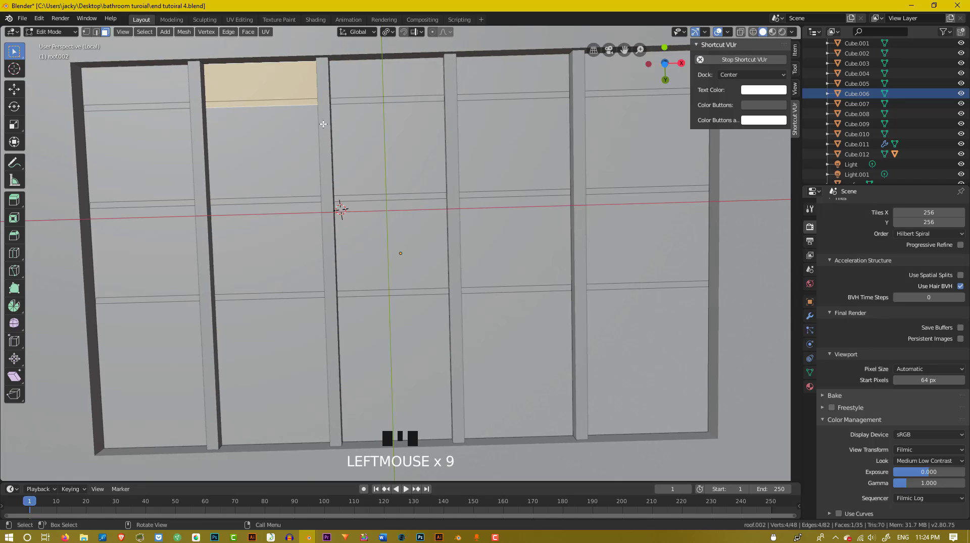
# - Undo the panel face selections and the last extrusion of the three crosswise edge loops
pyautogui.hotkey('ctrl', 'z')
pyautogui.hotkey('ctrl', 'z')
pyautogui.hotkey('ctrl', 'z')
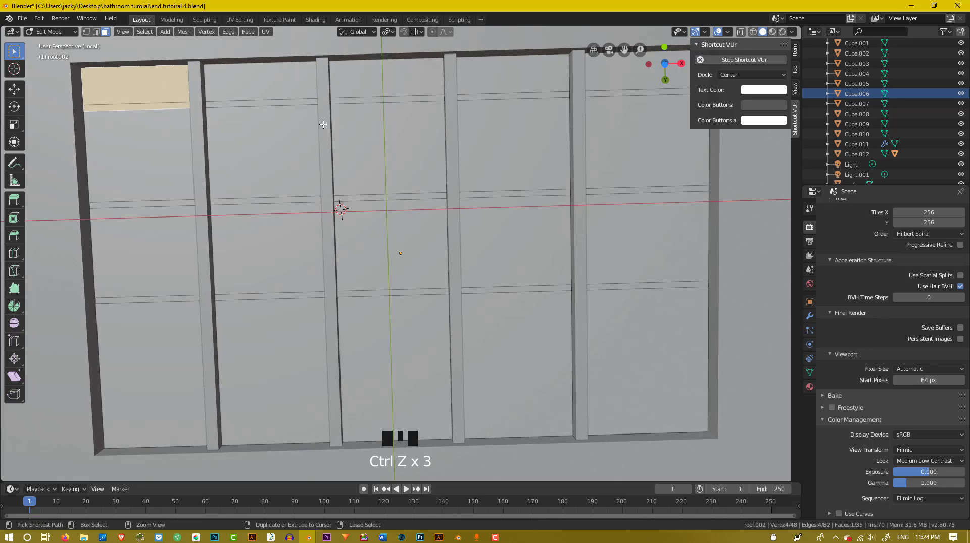
pyautogui.hotkey('ctrl', 'z')
pyautogui.hotkey('ctrl', 'z')
pyautogui.hotkey('ctrl', 'z')
pyautogui.hotkey('ctrl', 'z')
pyautogui.hotkey('ctrl', 'z')
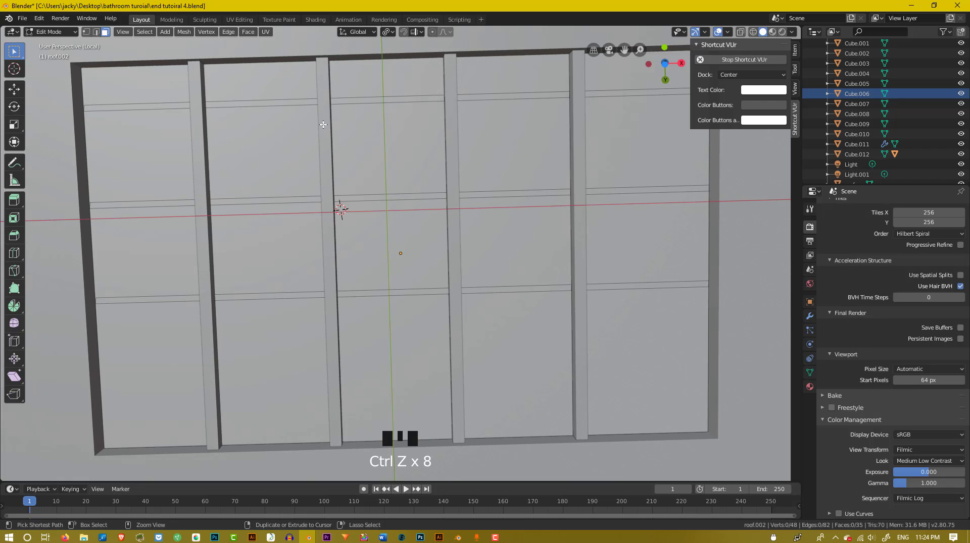
pyautogui.hotkey('ctrl', 'z')
pyautogui.hotkey('ctrl', 'z')
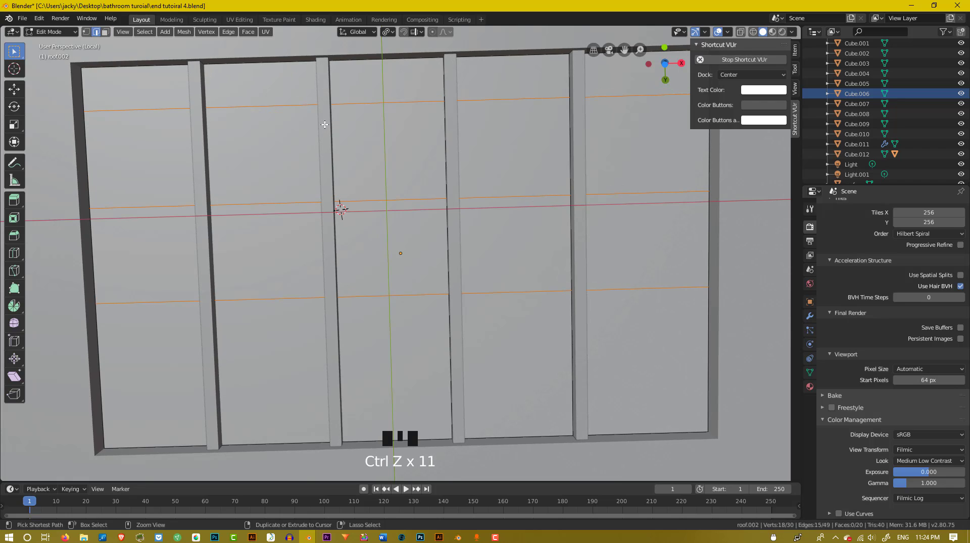
# - Extrude the three crosswise edge loops about 0.011 m along global Y to form thinner strips
pyautogui.press('e')
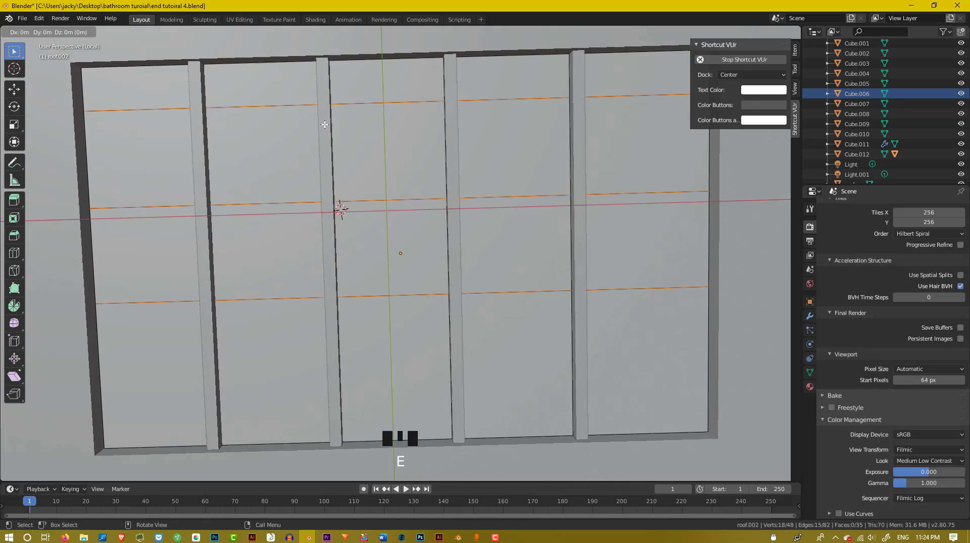
pyautogui.press('y')
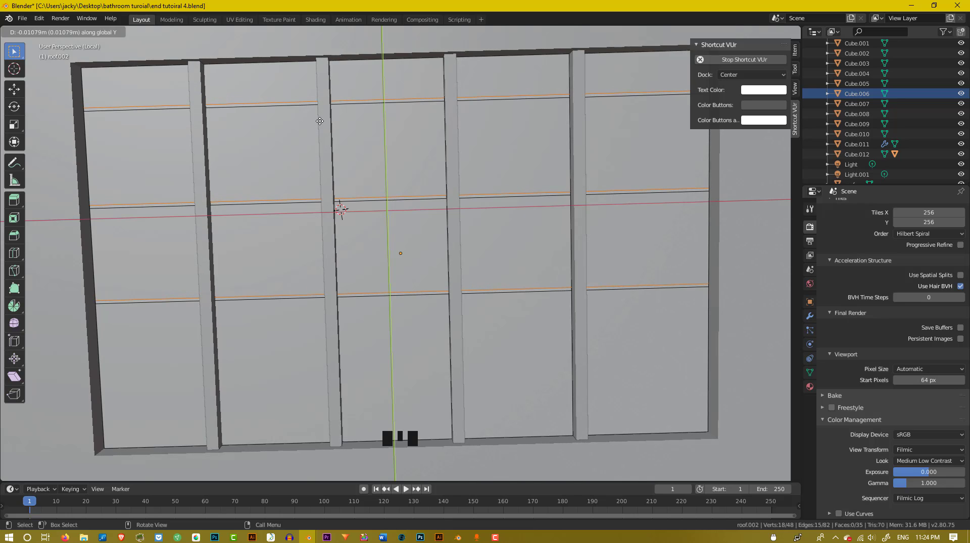
pyautogui.click(320, 121)
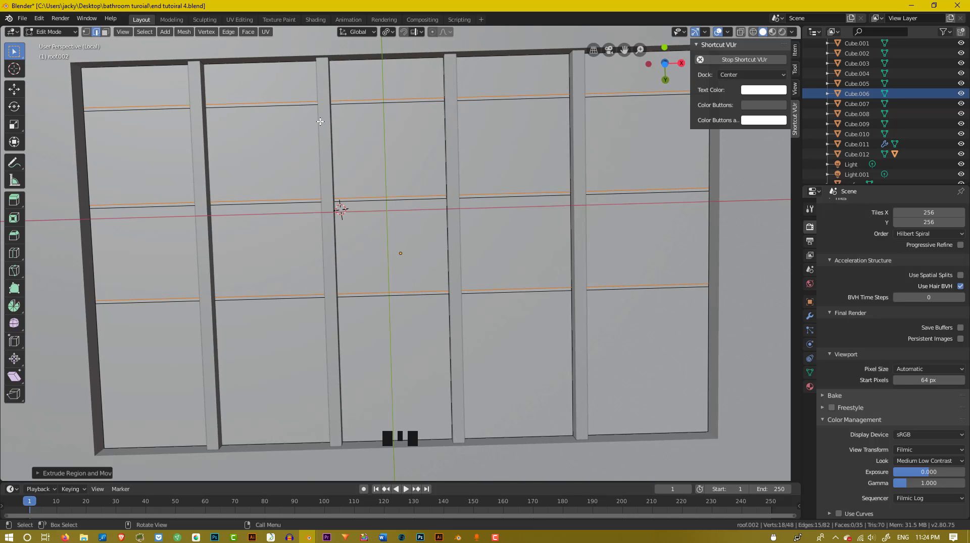
# - Select all the thin crosswise strip faces across the five panels and separate the selection into its own object
pyautogui.click(268, 101)
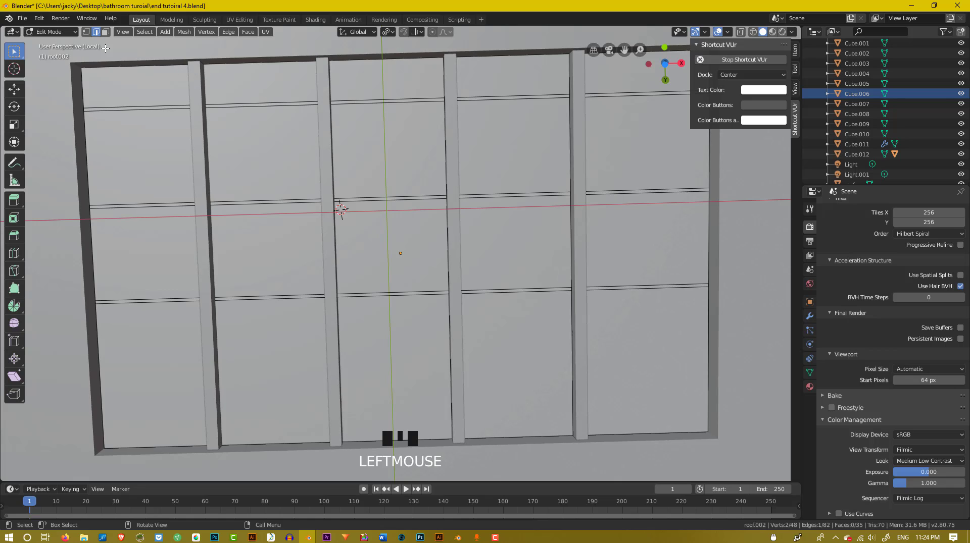
pyautogui.doubleClick(106, 32)
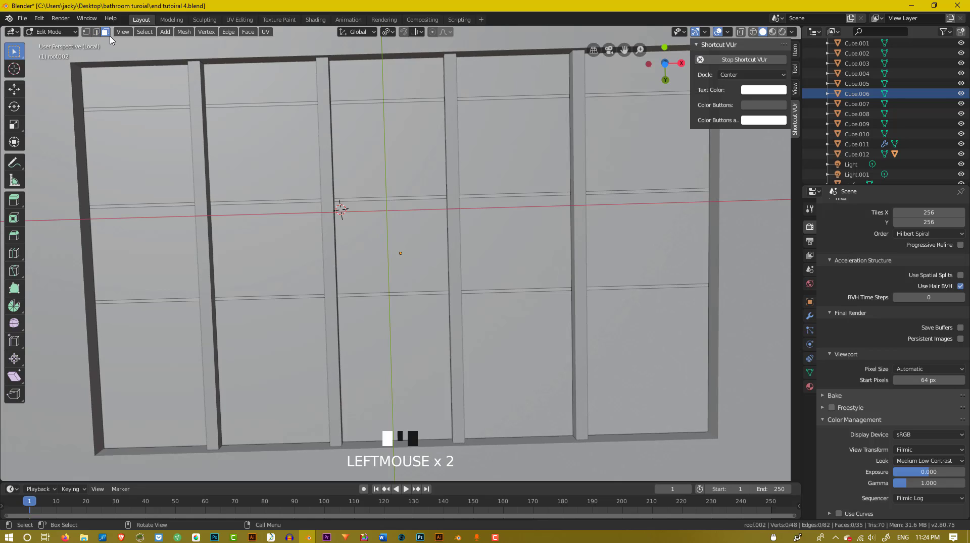
pyautogui.click(188, 106)
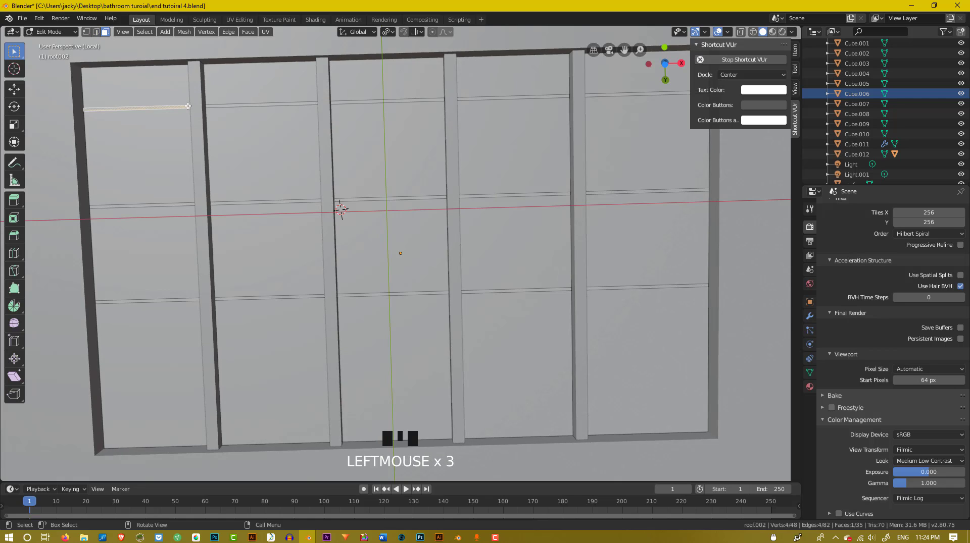
pyautogui.keyDown('shift'); pyautogui.click(259, 106); pyautogui.keyUp('shift')
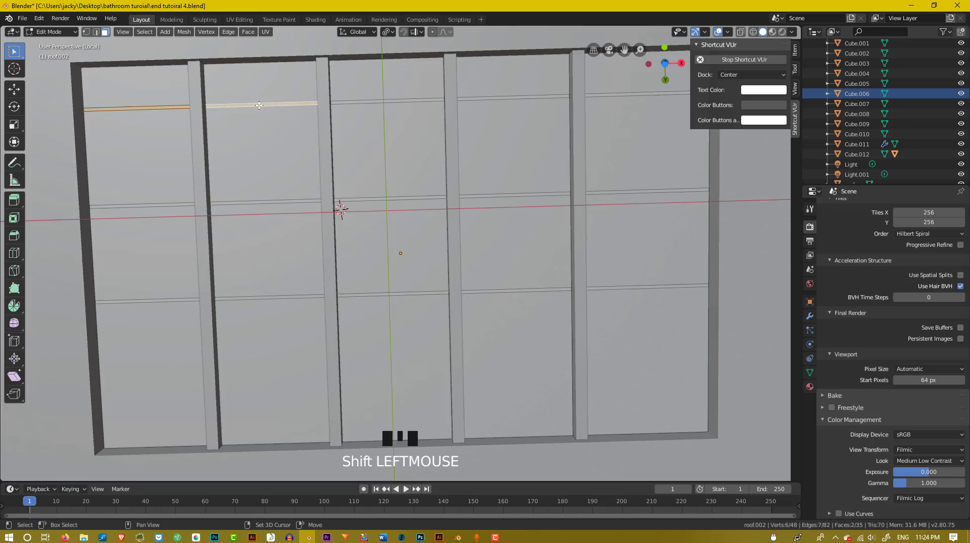
pyautogui.keyDown('shift'); pyautogui.click(345, 102); pyautogui.keyUp('shift')
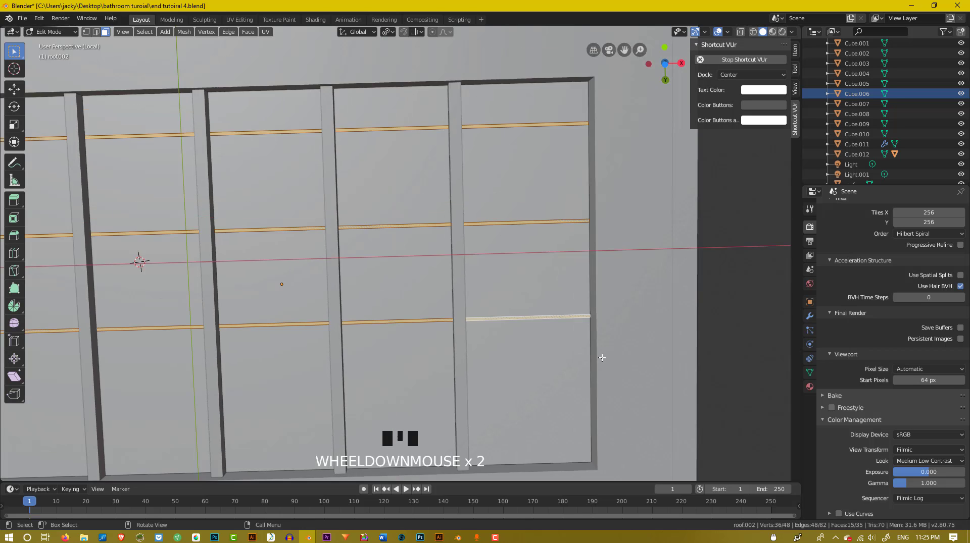
pyautogui.scroll(-2, 602, 357)
pyautogui.keyDown('shift'); pyautogui.moveTo(484, 337); pyautogui.dragTo(606, 366, button='middle'); pyautogui.keyUp('shift')
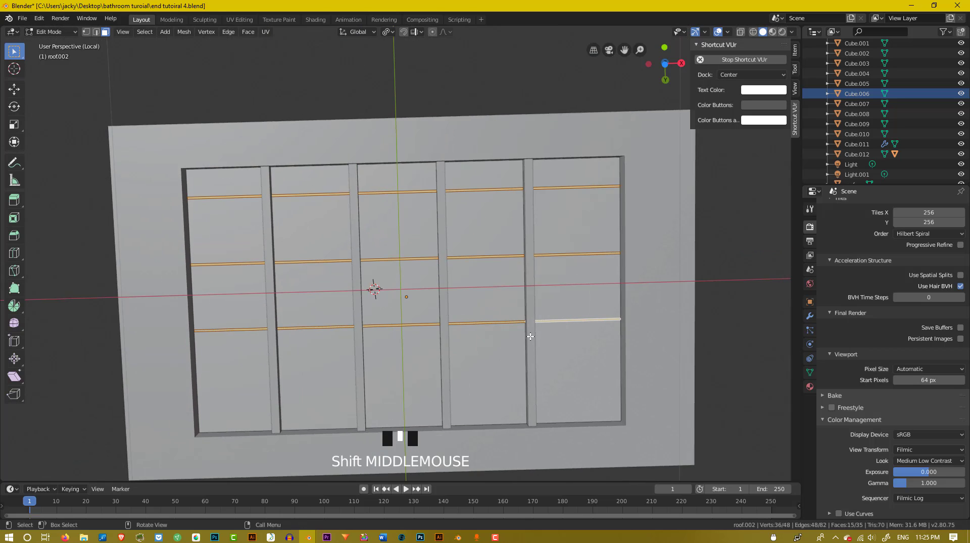
pyautogui.moveTo(517, 311); pyautogui.dragTo(541, 350, button='middle')
pyautogui.press('p')
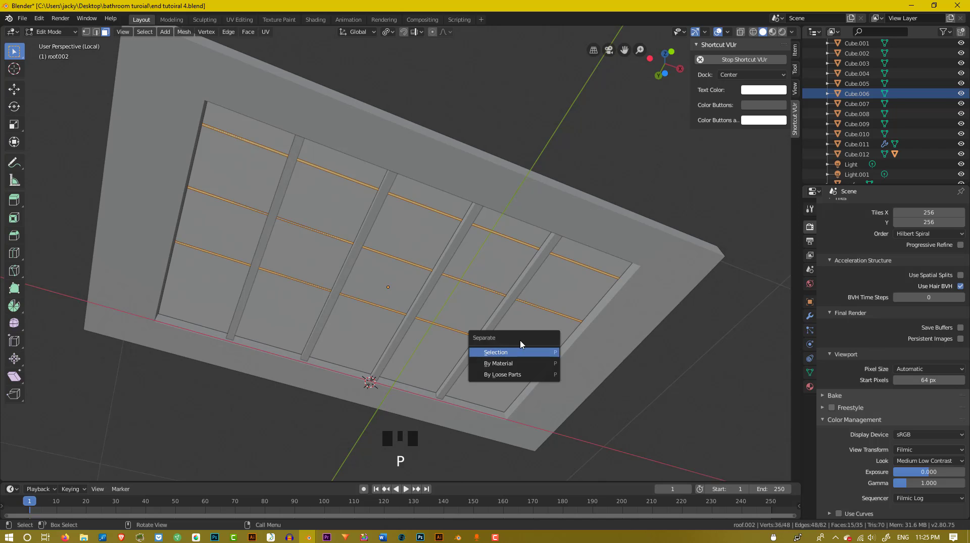
pyautogui.click(521, 353)
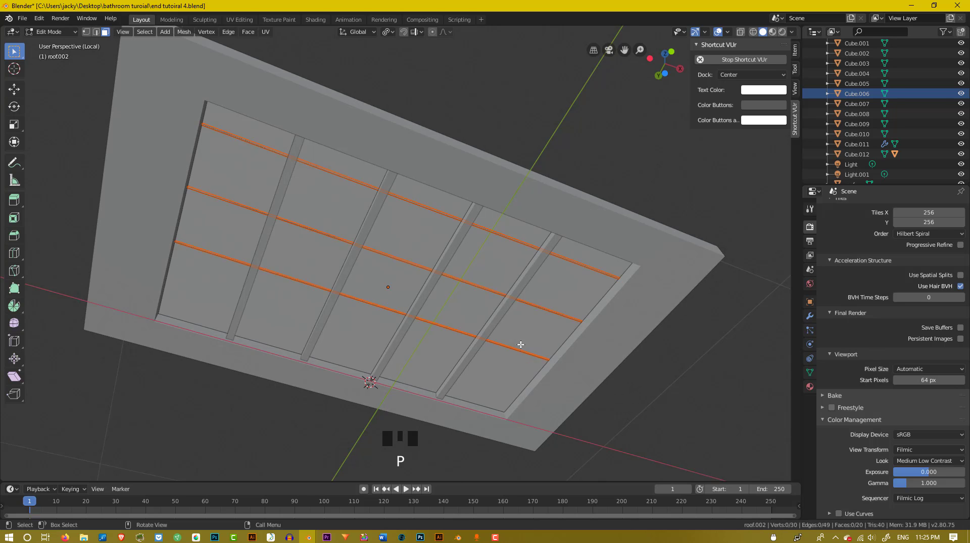
# - Leave the roof mesh, select the separated crosswise strips object and open its mesh for editing
pyautogui.moveTo(520, 345); pyautogui.dragTo(507, 362, button='middle')
pyautogui.press('Tab')
pyautogui.scroll(2, 271, 197)
pyautogui.moveTo(270, 197); pyautogui.dragTo(627, 432, button='middle')
pyautogui.click(279, 199)
pyautogui.click(279, 199)
pyautogui.click(312, 343)
pyautogui.click(312, 346)
pyautogui.press('Tab')
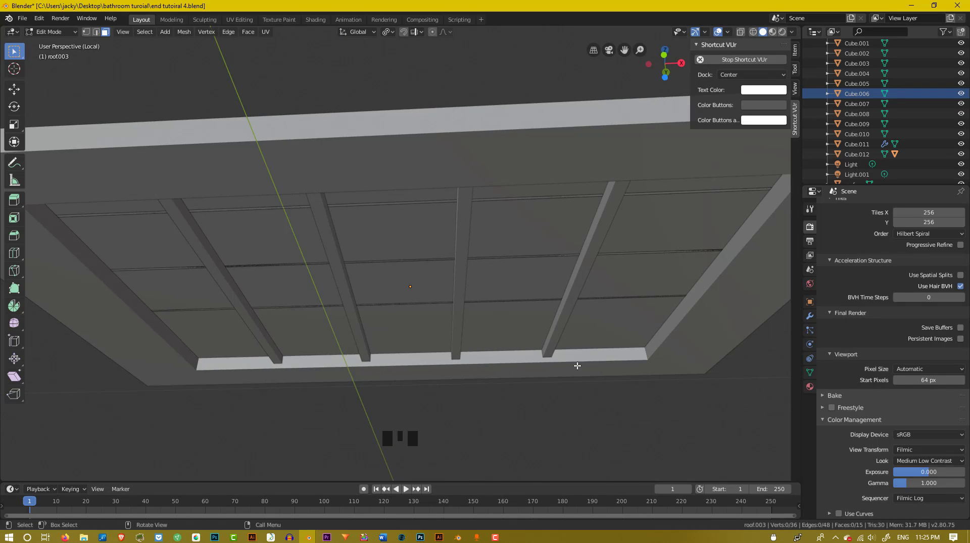
# - Try to extrude all the crosswise strip faces together by about 0.021 m along their normals
pyautogui.press('a')
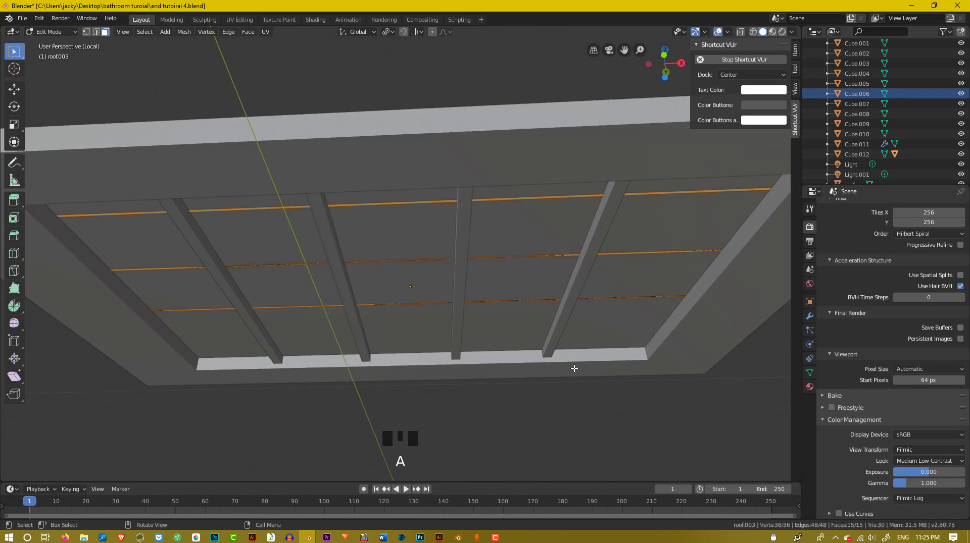
pyautogui.press('e')
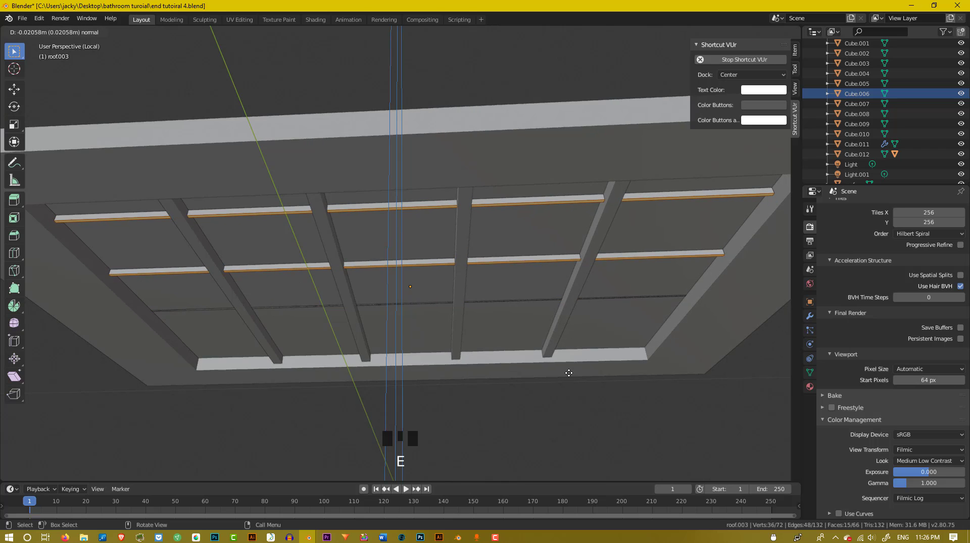
pyautogui.click(569, 373)
pyautogui.moveTo(569, 384); pyautogui.dragTo(435, 96, button='middle')
pyautogui.hotkey('ctrl', 'z')
pyautogui.hotkey('ctrl', 'z')
# - Select only two of the three strip rows and extrude their faces downward about 0.021 m
pyautogui.scroll(-2, 576, 127)
pyautogui.moveTo(393, 60); pyautogui.dragTo(519, 399)
pyautogui.moveTo(420, 164); pyautogui.dragTo(414, 225, button='middle')
pyautogui.press('e')
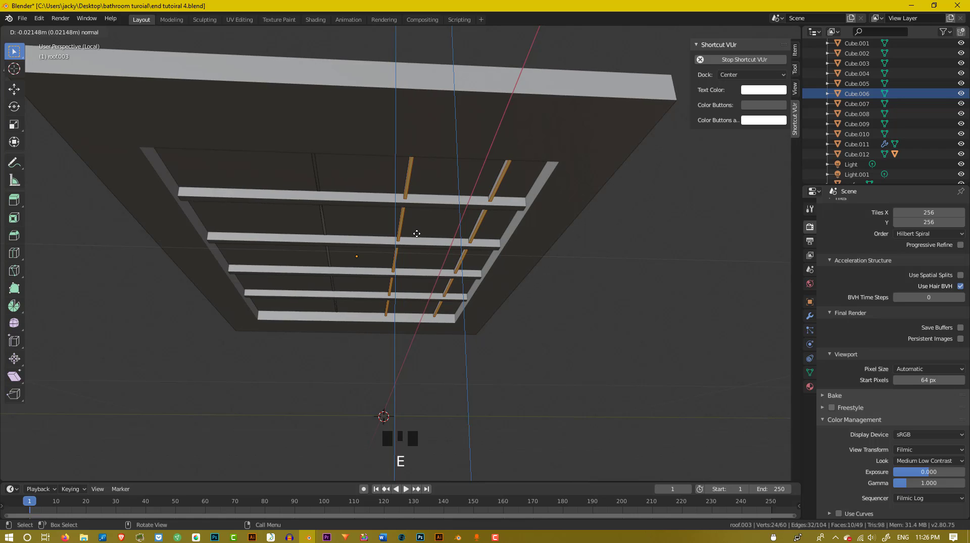
pyautogui.click(417, 234)
# - Select the remaining row of strip faces and extrude it downward to give it thickness like the other two rows
pyautogui.moveTo(275, 123); pyautogui.dragTo(361, 348)
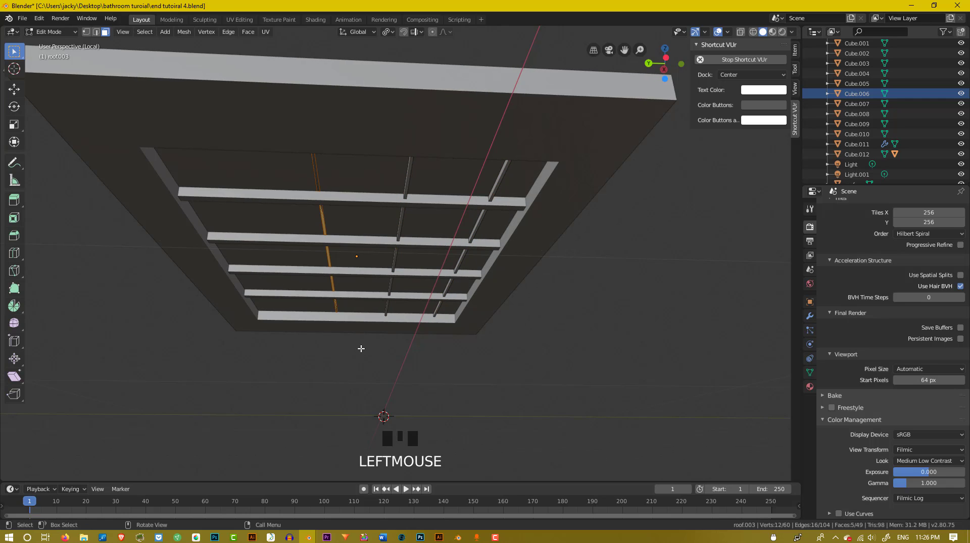
pyautogui.press('e')
pyautogui.click(341, 302)
pyautogui.moveTo(340, 301)
pyautogui.mouseDown(button='middle')
pyautogui.moveTo(342, 320)
pyautogui.moveTo(381, 359)
pyautogui.moveTo(335, 373)
pyautogui.moveTo(314, 336)
pyautogui.moveTo(324, 301)
pyautogui.mouseUp(button='middle')
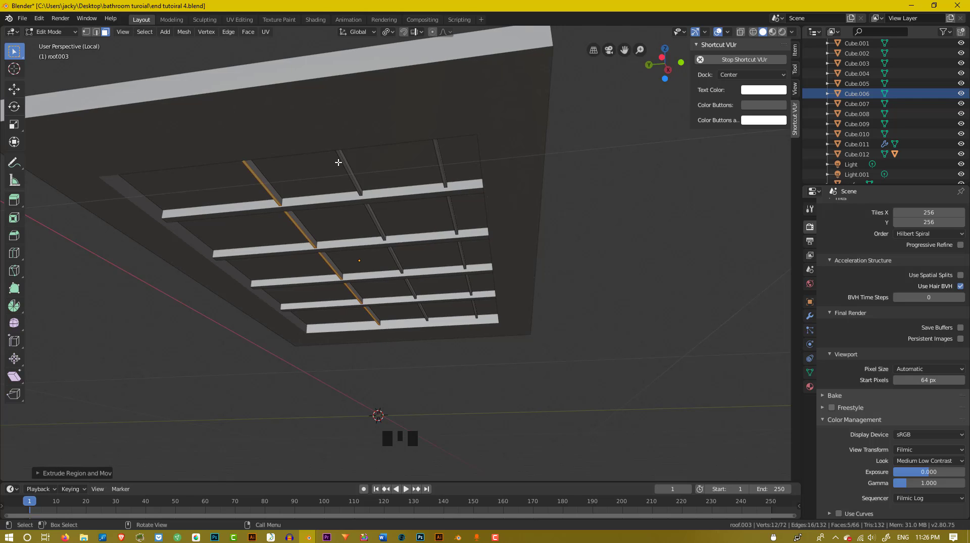
# - Return to Object Mode and move the crosswise strips object slightly upward between the beams
pyautogui.press('Tab')
pyautogui.moveTo(335, 156); pyautogui.dragTo(266, 186, button='middle')
pyautogui.scroll(4, 264, 188)
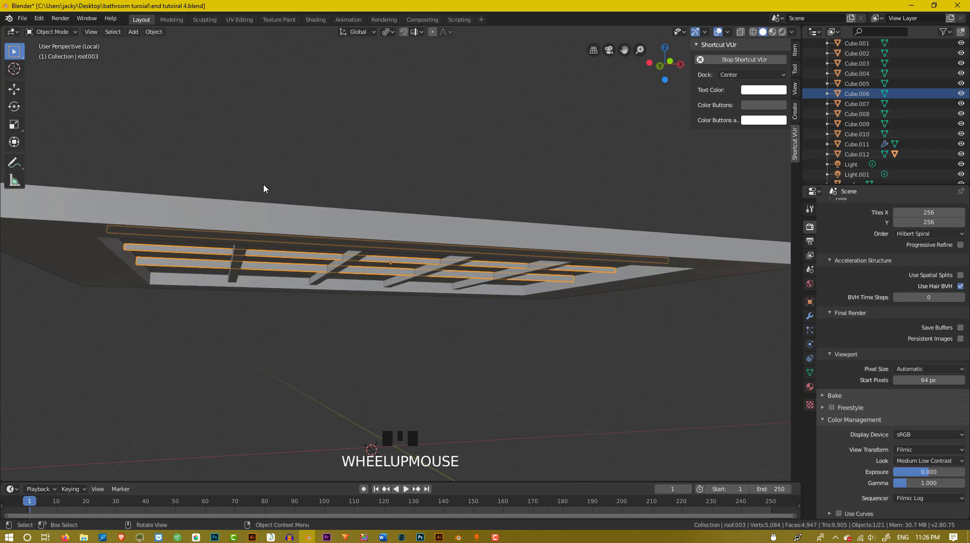
pyautogui.scroll(2, 265, 188)
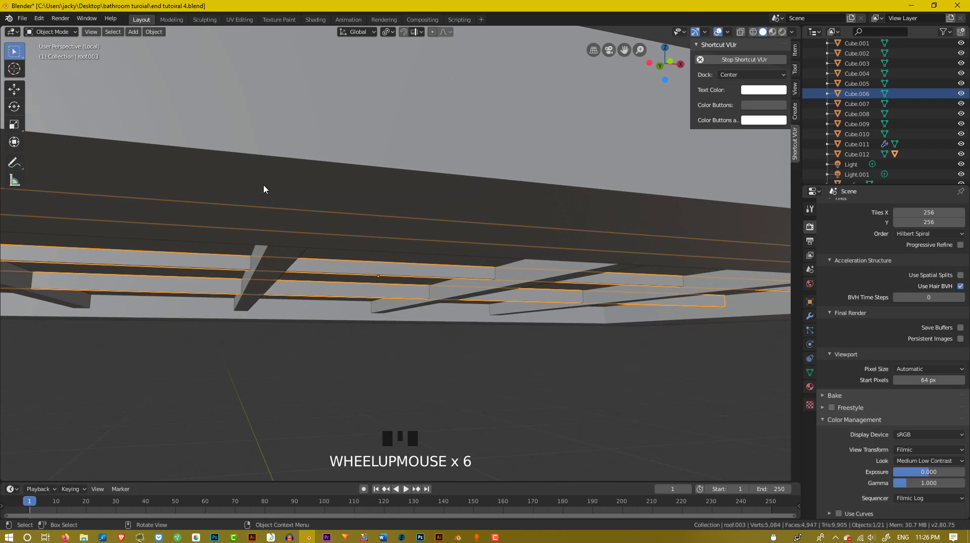
pyautogui.press('g')
pyautogui.click(264, 186)
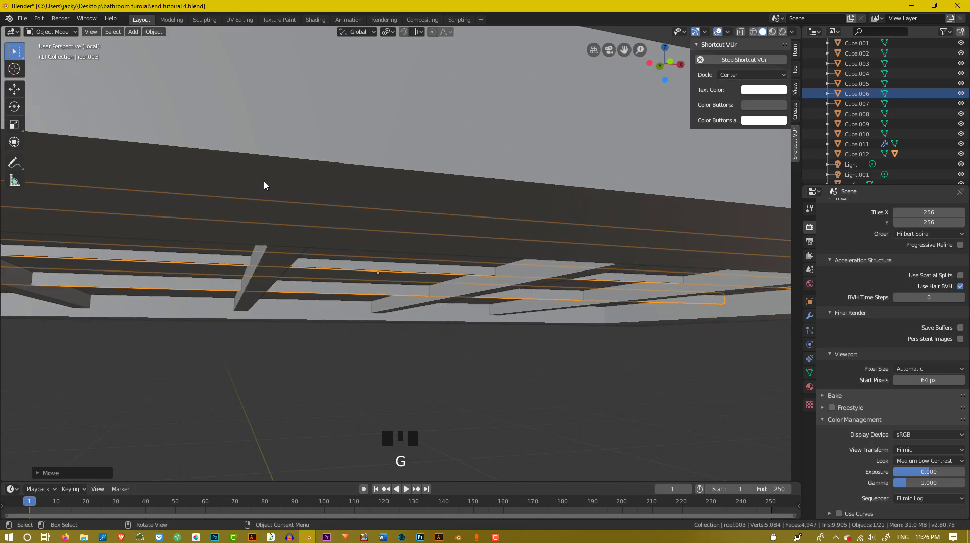
# - Duplicate the crosswise strips object four times, placing the copies at irregular distances along the length of the beams
pyautogui.moveTo(264, 182); pyautogui.dragTo(253, 145, button='middle')
pyautogui.scroll(-3, 352, 317)
pyautogui.hotkey('shift', 'd')
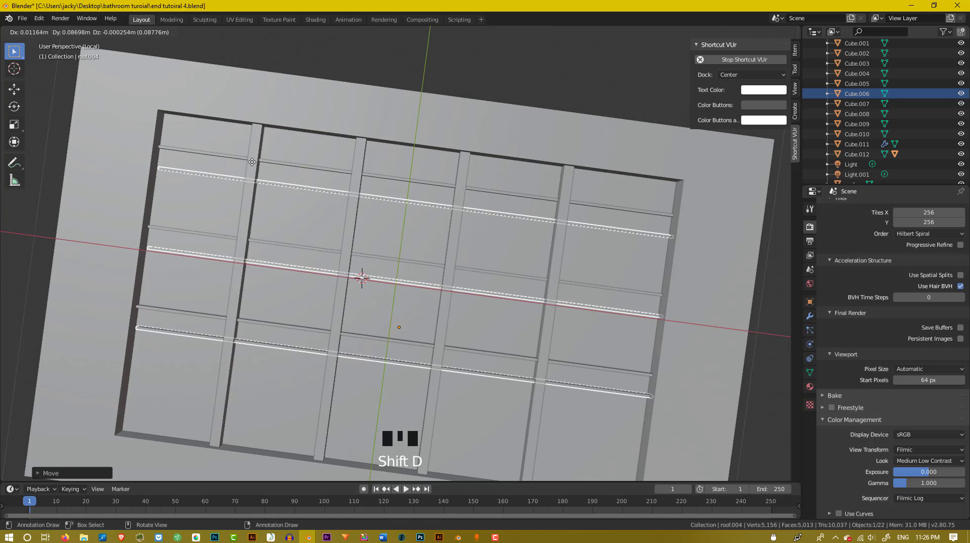
pyautogui.click(251, 152)
pyautogui.hotkey('shift', 'd')
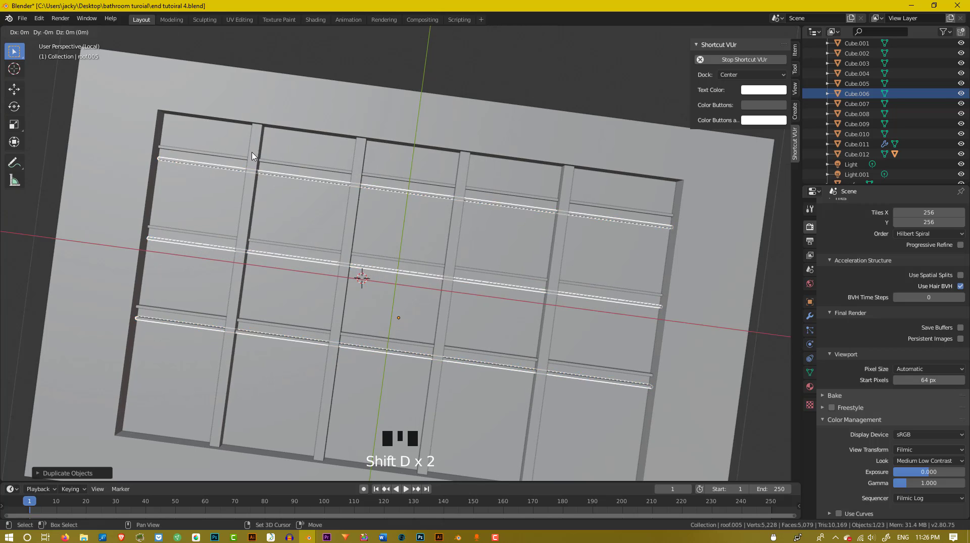
pyautogui.click(239, 252)
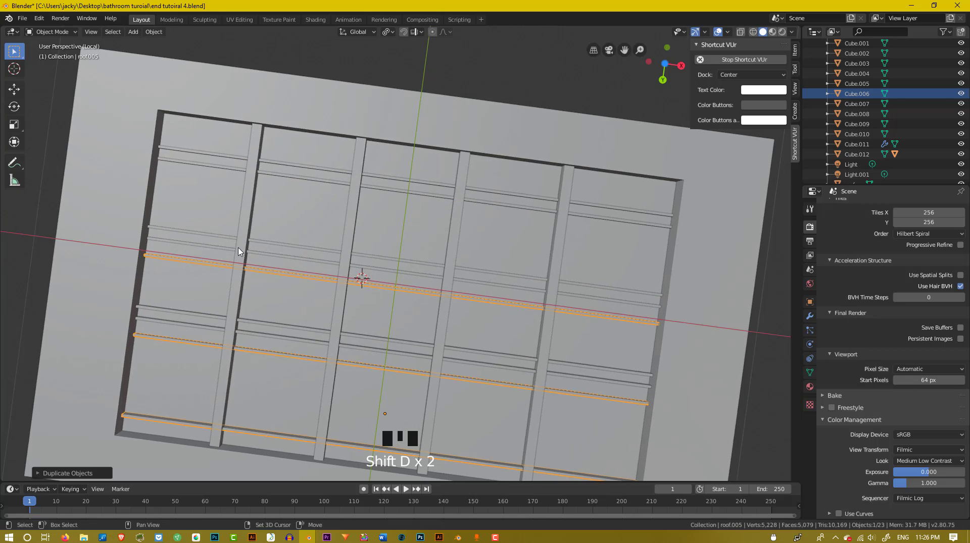
pyautogui.hotkey('shift', 'd')
pyautogui.click(242, 219)
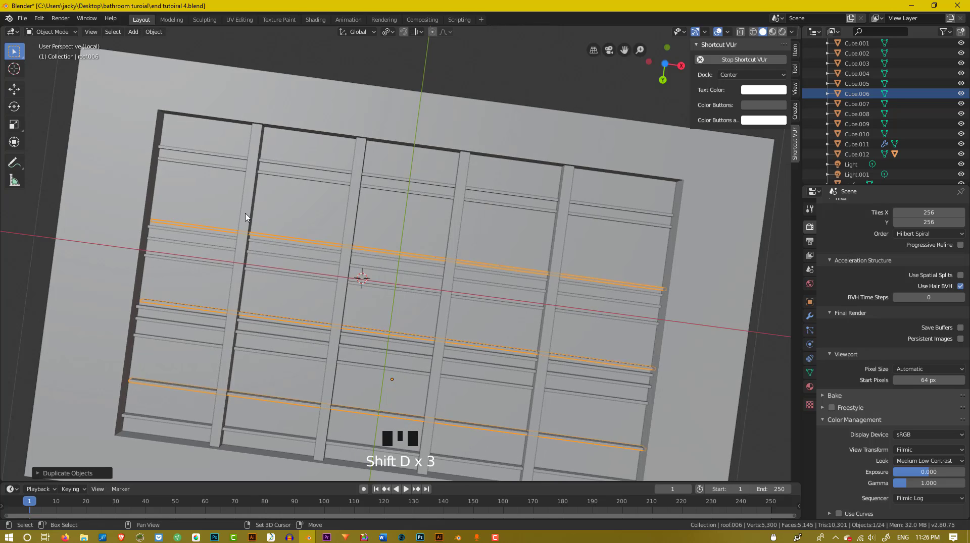
pyautogui.hotkey('shift', 'd')
pyautogui.click(256, 164)
pyautogui.hotkey('shift', 'd')
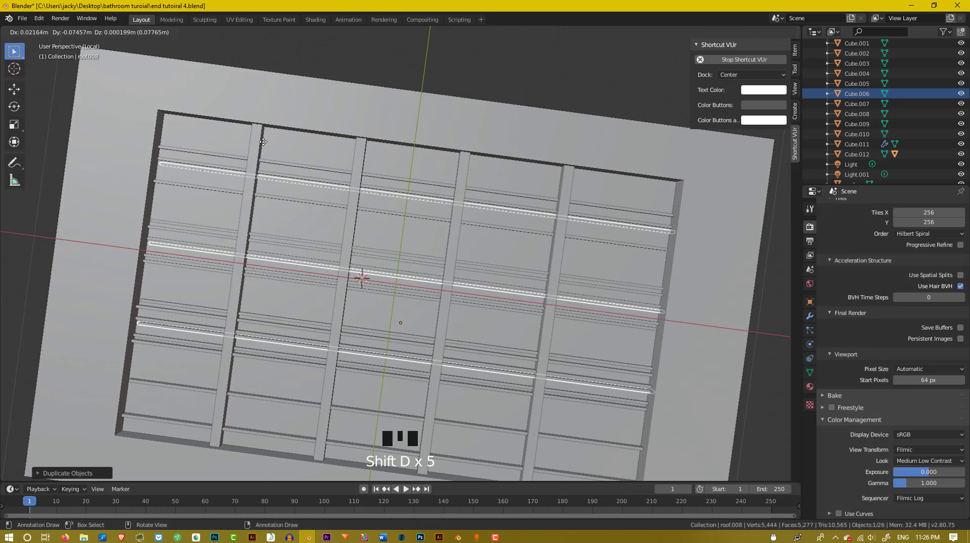
pyautogui.click(281, 110)
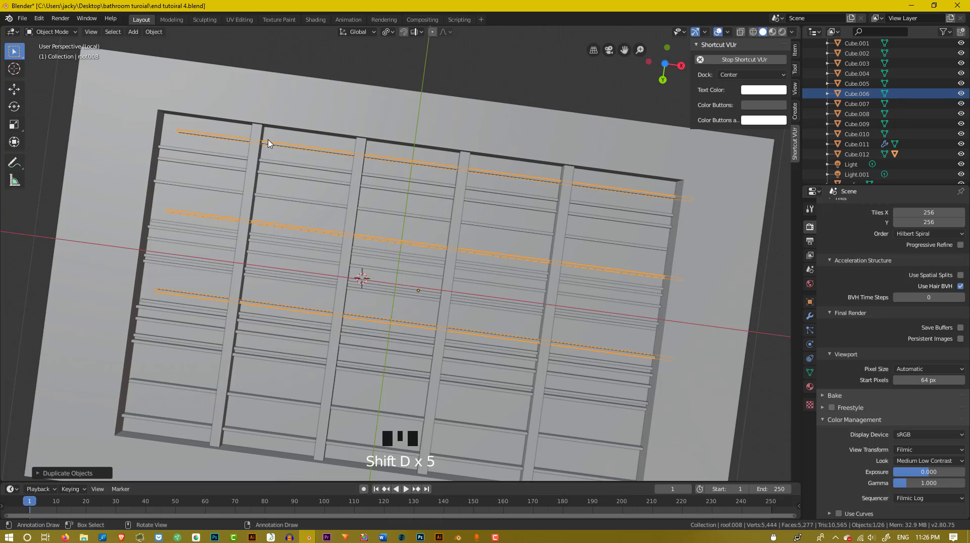
pyautogui.hotkey('ctrl', 'z')
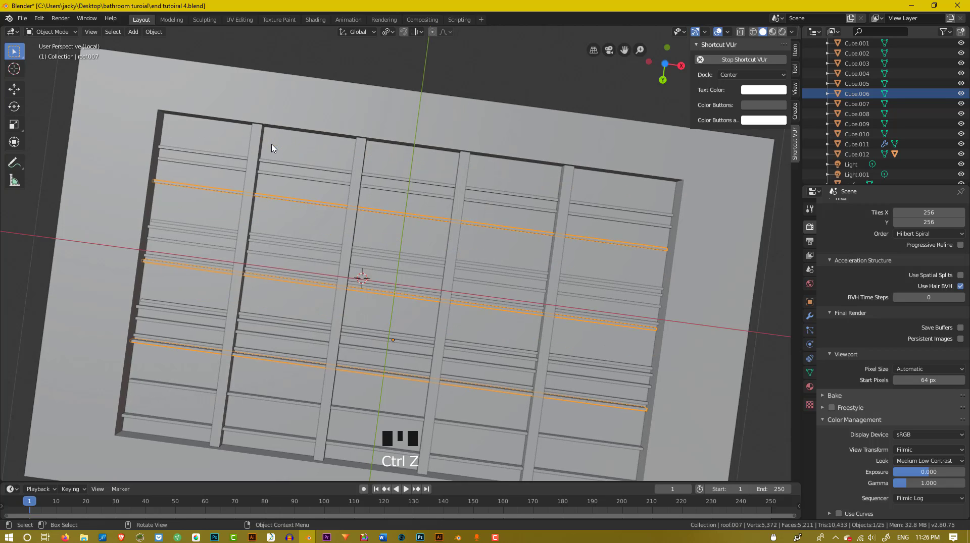
# - Duplicate the crosswise strips object three more times, spreading the copies at irregular distances to fill the remaining gaps
pyautogui.hotkey('shift', 'd')
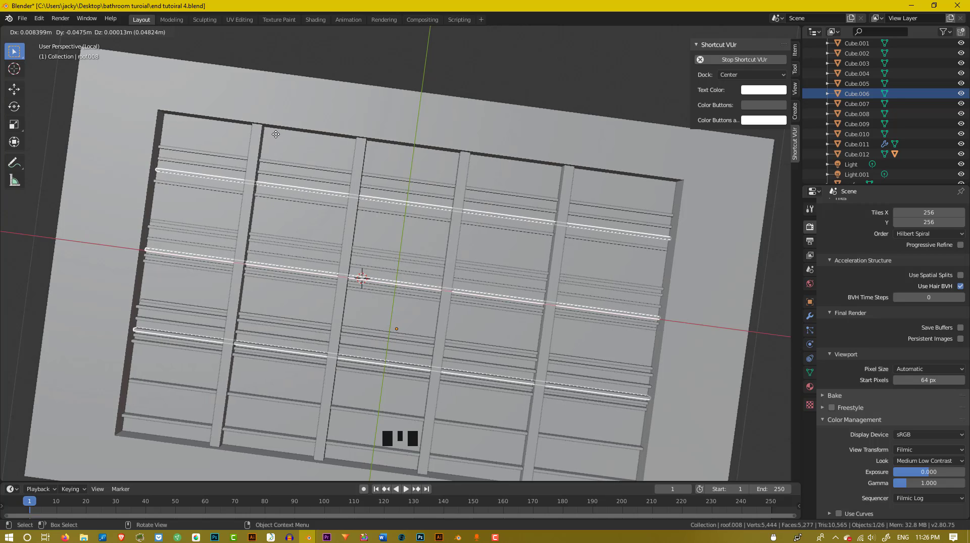
pyautogui.click(277, 130)
pyautogui.hotkey('shift', 'd')
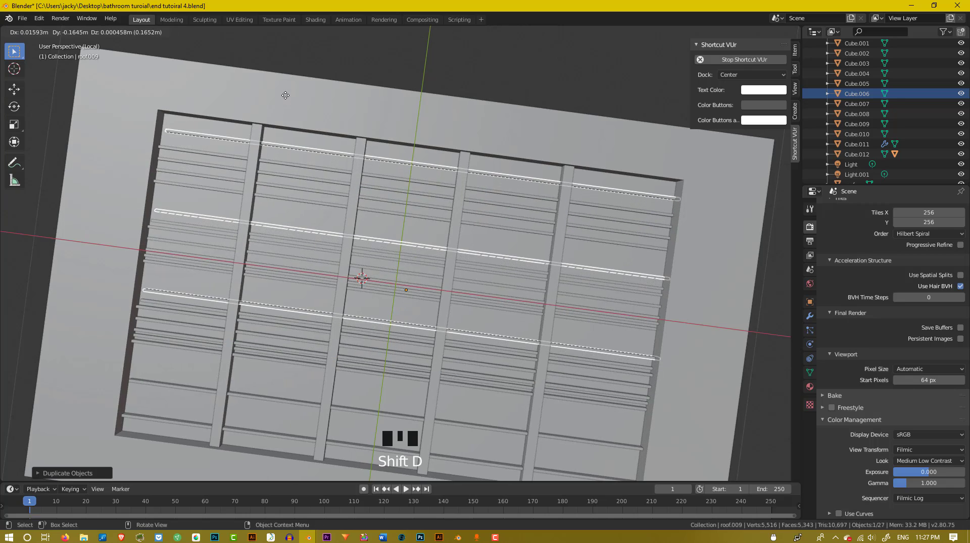
pyautogui.click(281, 91)
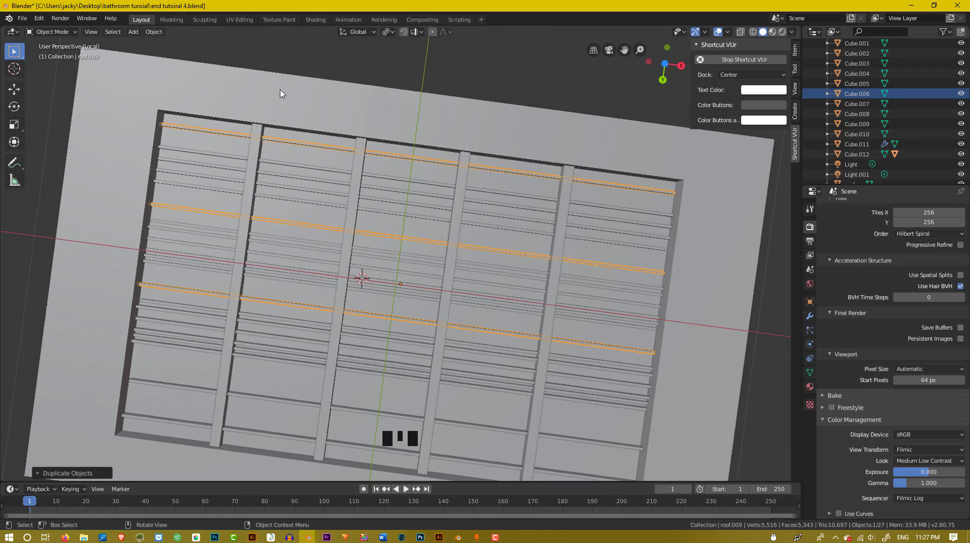
pyautogui.hotkey('shift', 'd')
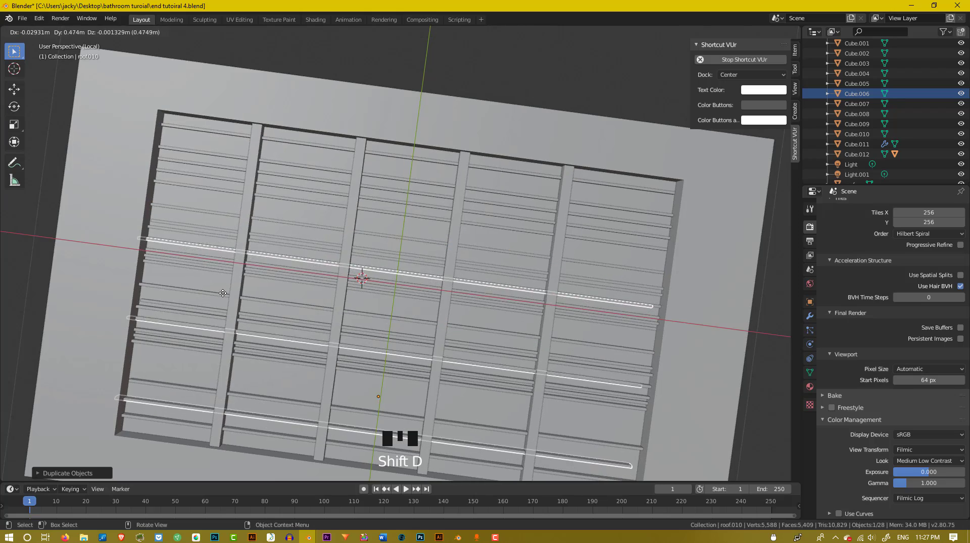
pyautogui.click(225, 295)
# - Select all the crosswise strips objects between the beams and join them into a single object
pyautogui.moveTo(308, 272); pyautogui.dragTo(338, 336, button='middle')
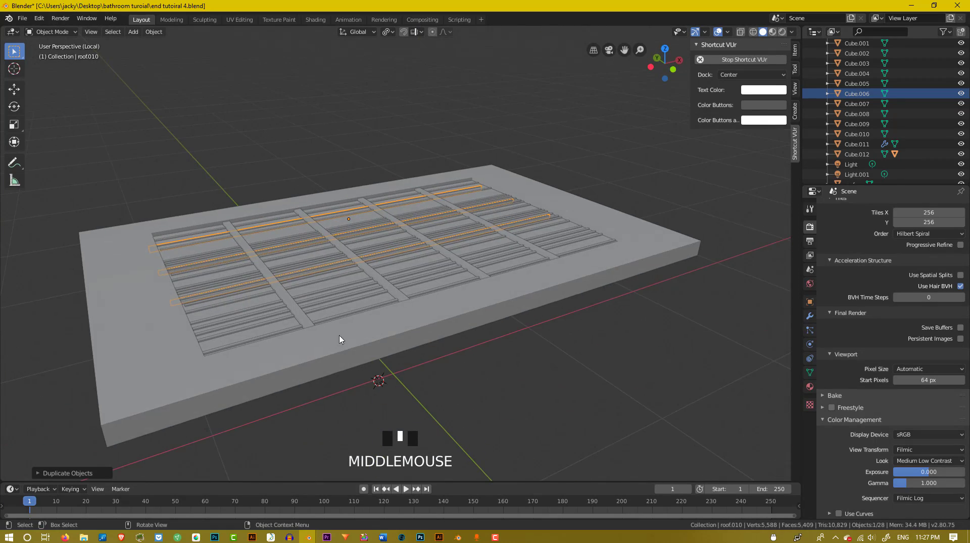
pyautogui.scroll(3, 353, 277)
pyautogui.moveTo(353, 278); pyautogui.dragTo(286, 208, button='middle')
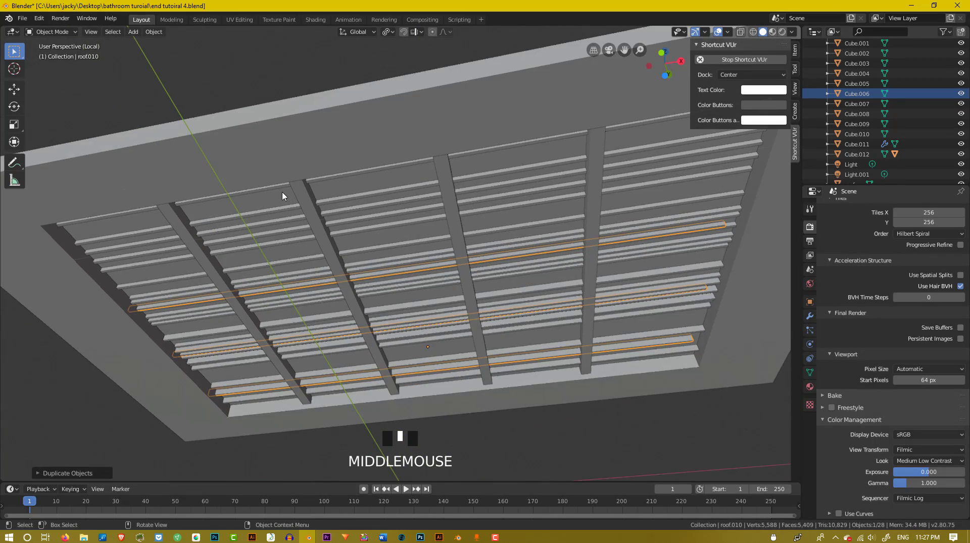
pyautogui.click(281, 191)
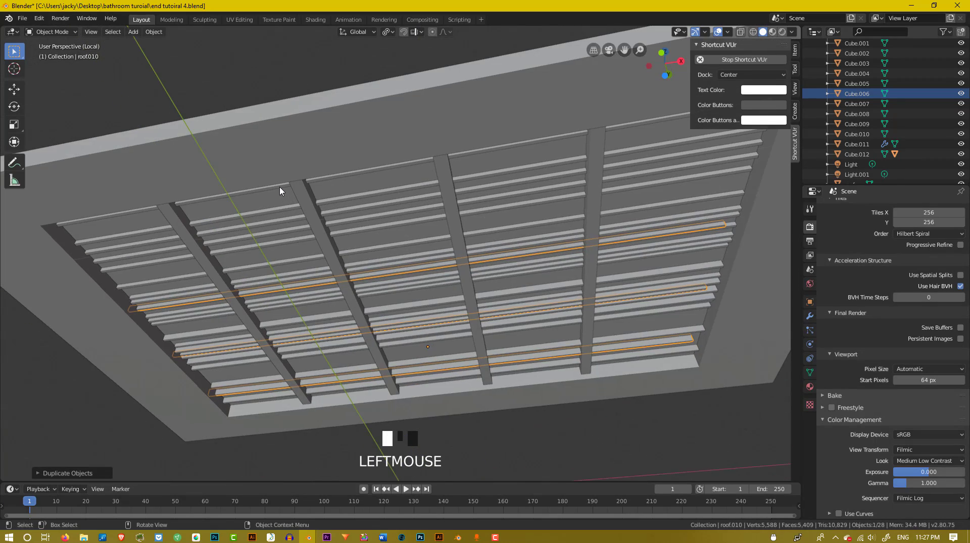
pyautogui.keyDown('shift'); pyautogui.click(290, 218); pyautogui.keyUp('shift')
pyautogui.keyDown('shift'); pyautogui.click(298, 231); pyautogui.keyUp('shift')
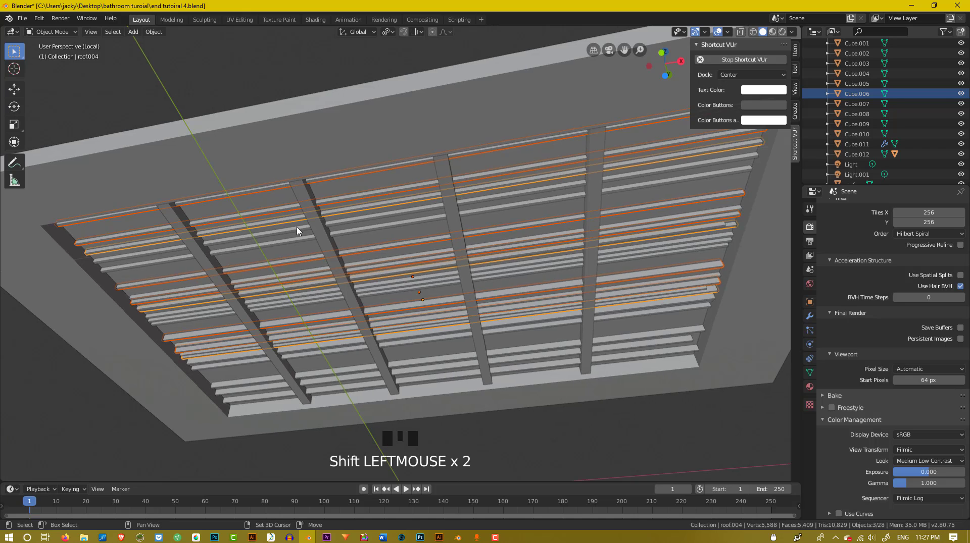
pyautogui.keyDown('shift'); pyautogui.click(301, 231); pyautogui.keyUp('shift')
pyautogui.moveTo(302, 232)
pyautogui.mouseDown(button='middle')
pyautogui.moveTo(266, 229)
pyautogui.moveTo(251, 246)
pyautogui.moveTo(286, 269)
pyautogui.moveTo(303, 232)
pyautogui.mouseUp(button='middle')
pyautogui.hotkey('ctrl', 'j')
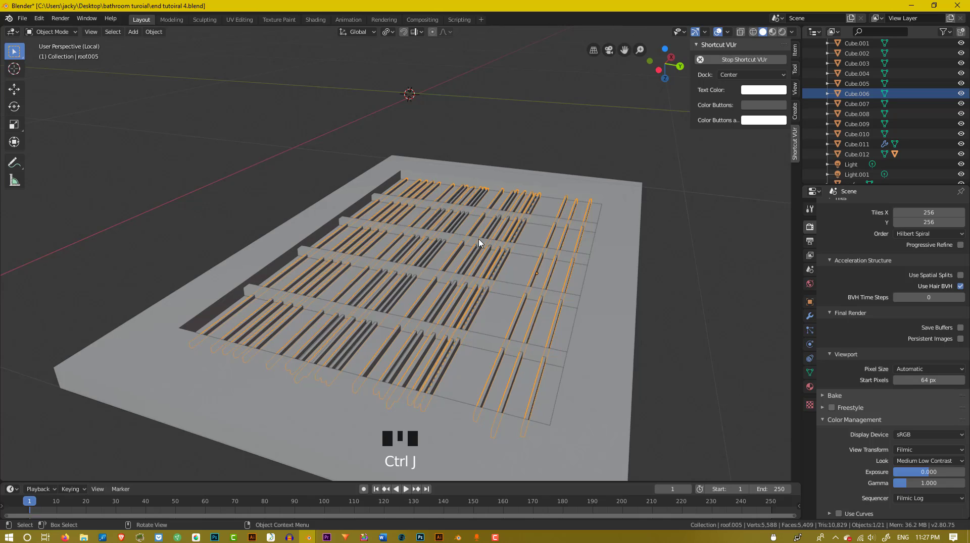
# - Move the joined slats object vertically along the global Z axis to adjust its height within the ceiling frame
pyautogui.press('g')
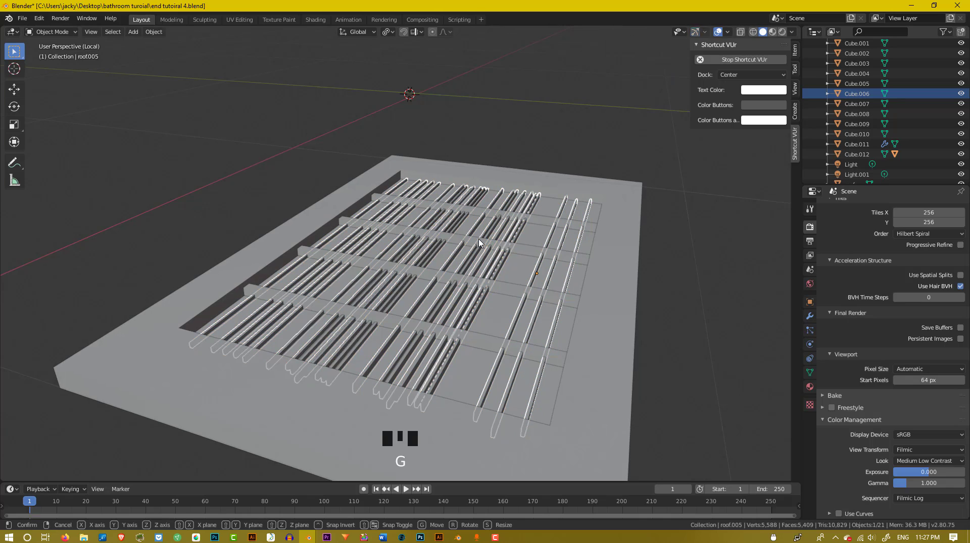
pyautogui.press('z')
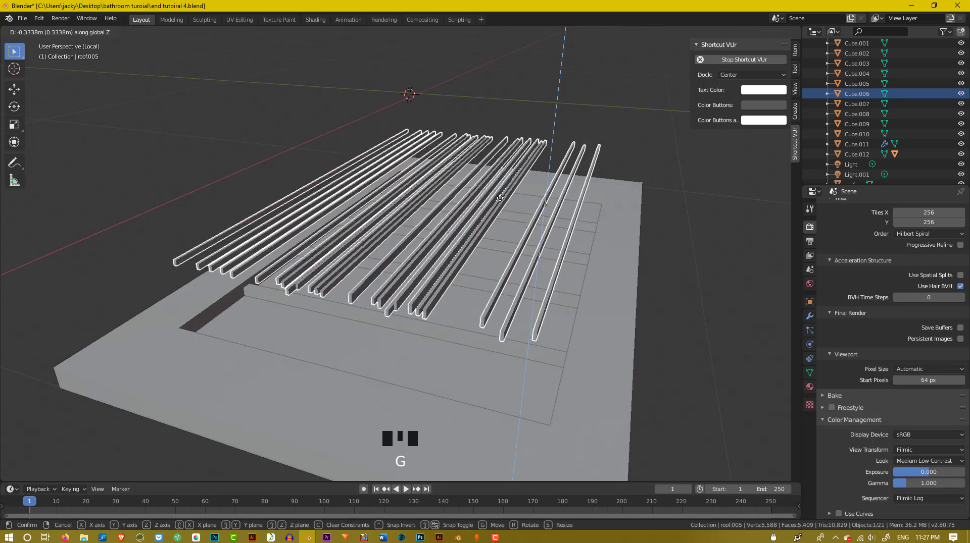
pyautogui.click(517, 205)
pyautogui.moveTo(517, 205); pyautogui.dragTo(713, 174, button='middle')
# - Select a block of slat faces in the middle bay in Edit Mode and return to Object Mode
pyautogui.press('Tab')
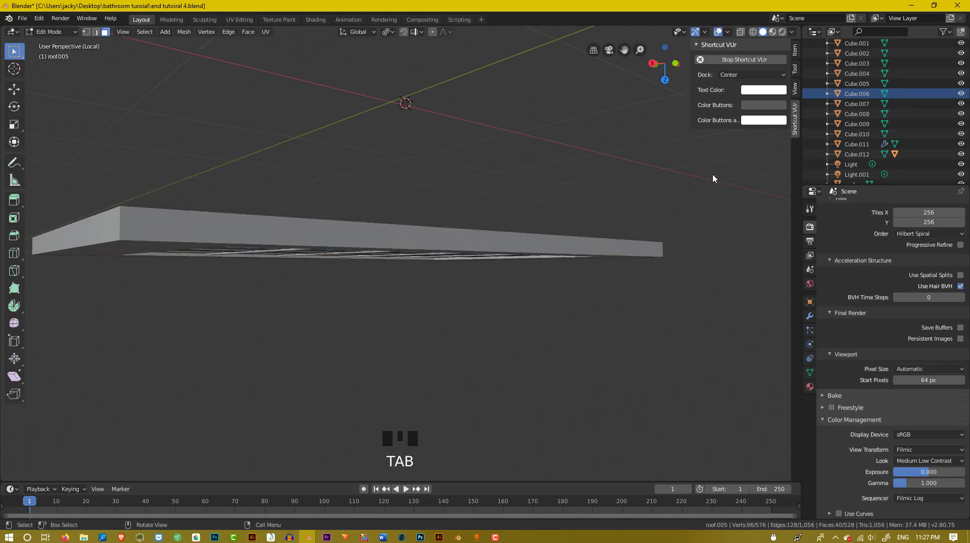
pyautogui.moveTo(658, 310); pyautogui.dragTo(410, 272, button='middle')
pyautogui.moveTo(406, 169); pyautogui.dragTo(419, 418)
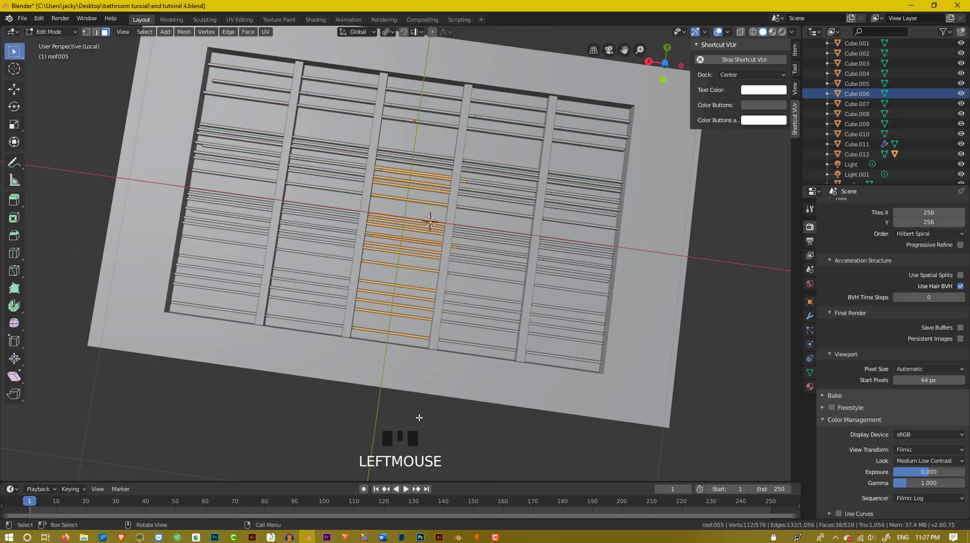
pyautogui.moveTo(417, 414); pyautogui.dragTo(461, 310, button='middle')
pyautogui.press('Tab')
pyautogui.scroll(-2, 426, 277)
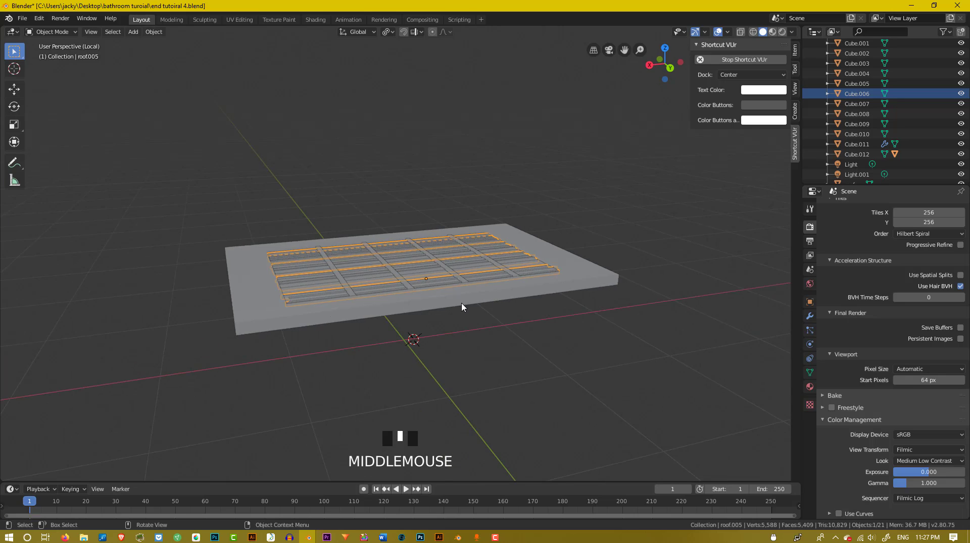
pyautogui.press('Tab')
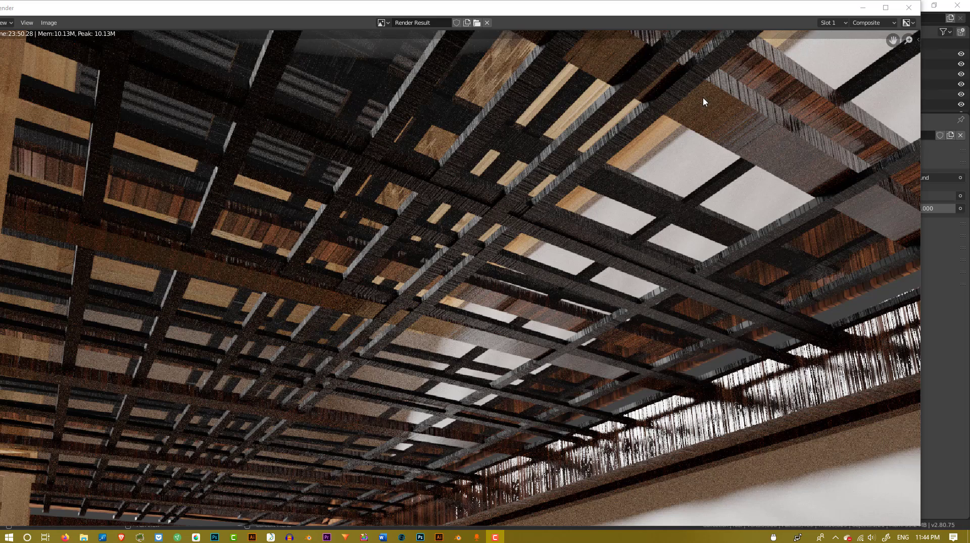
# - Examine the ceiling grid in the rendered bathroom image, both close up and in full, and close the render window
pyautogui.scroll(-3, 758, 215)
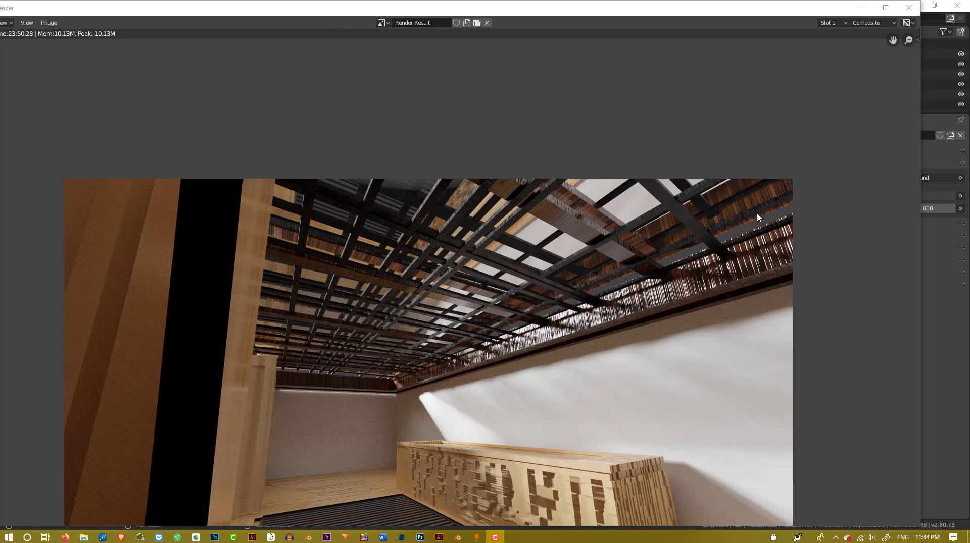
pyautogui.moveTo(656, 260); pyautogui.dragTo(649, 247, button='middle')
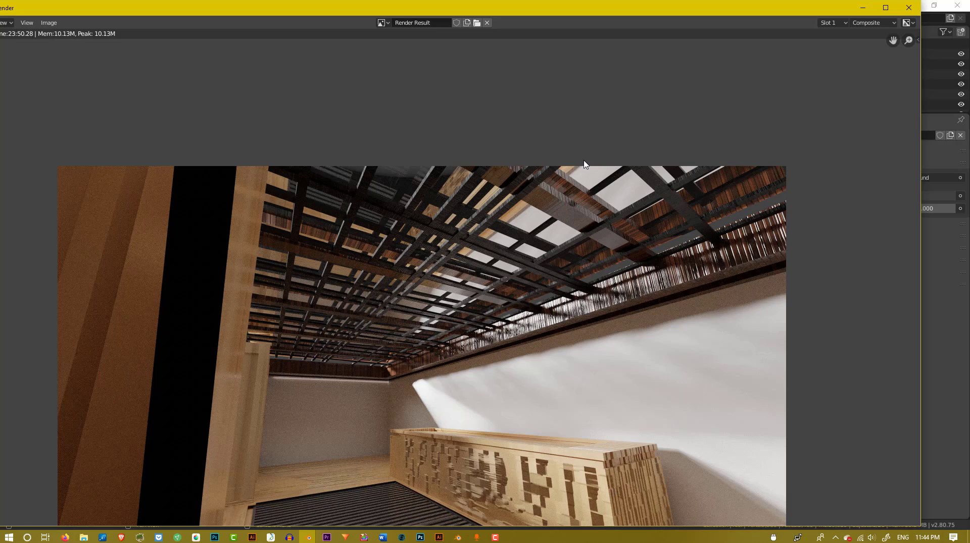
pyautogui.scroll(5, 586, 174)
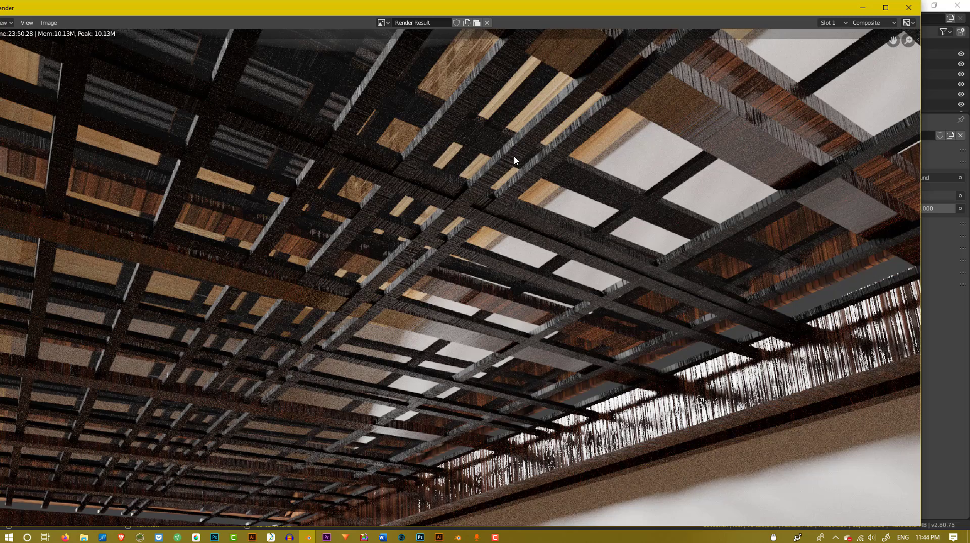
pyautogui.scroll(3, 552, 191)
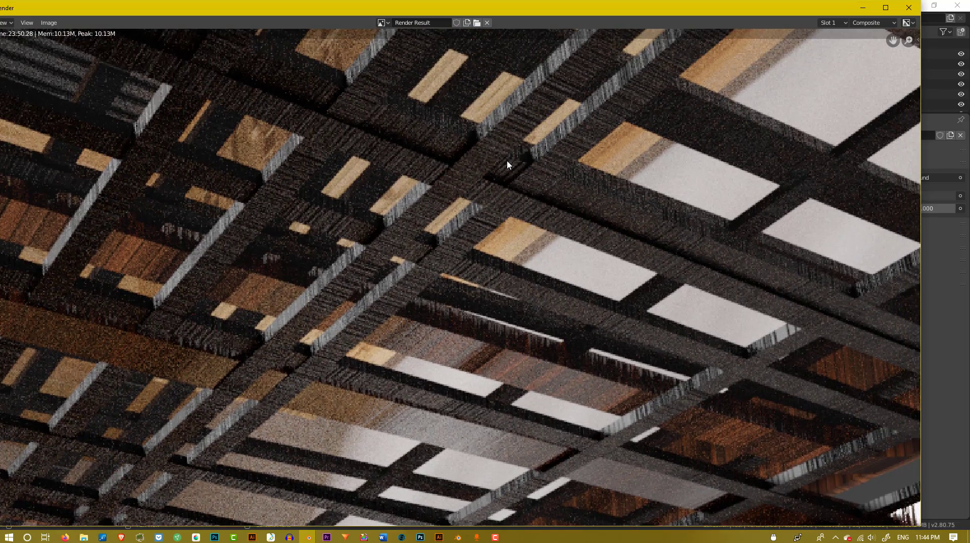
pyautogui.scroll(-2, 565, 171)
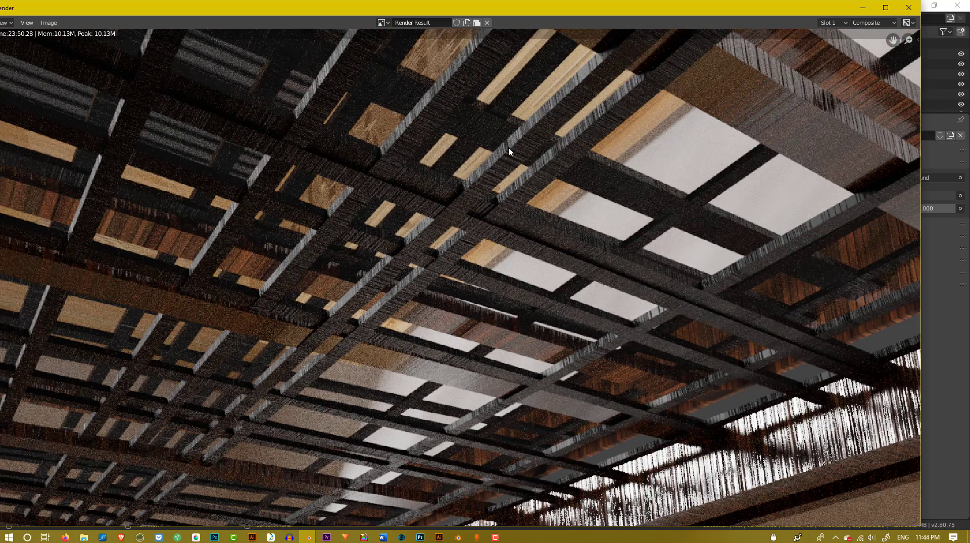
pyautogui.scroll(-2, 509, 151)
pyautogui.scroll(2, 538, 142)
pyautogui.scroll(-5, 474, 382)
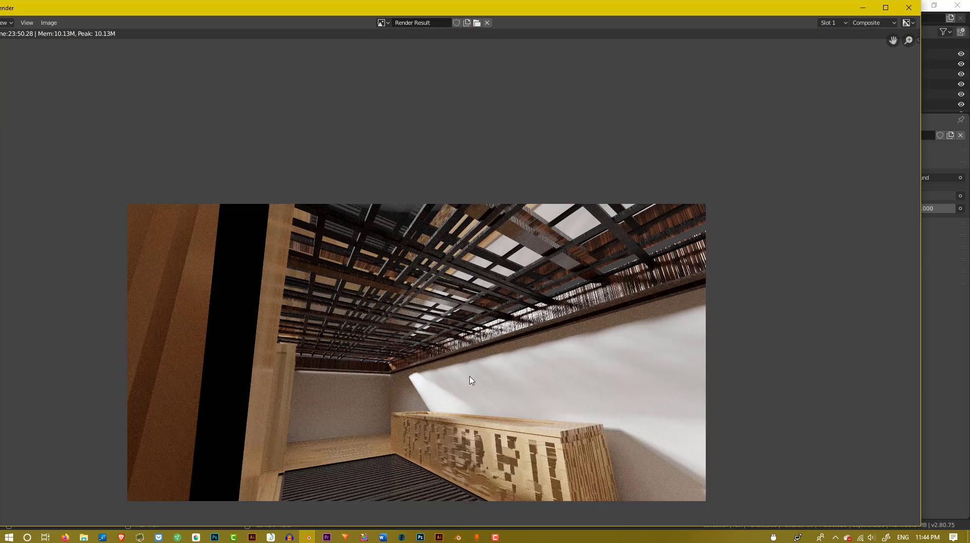
pyautogui.moveTo(469, 378); pyautogui.dragTo(467, 326, button='middle')
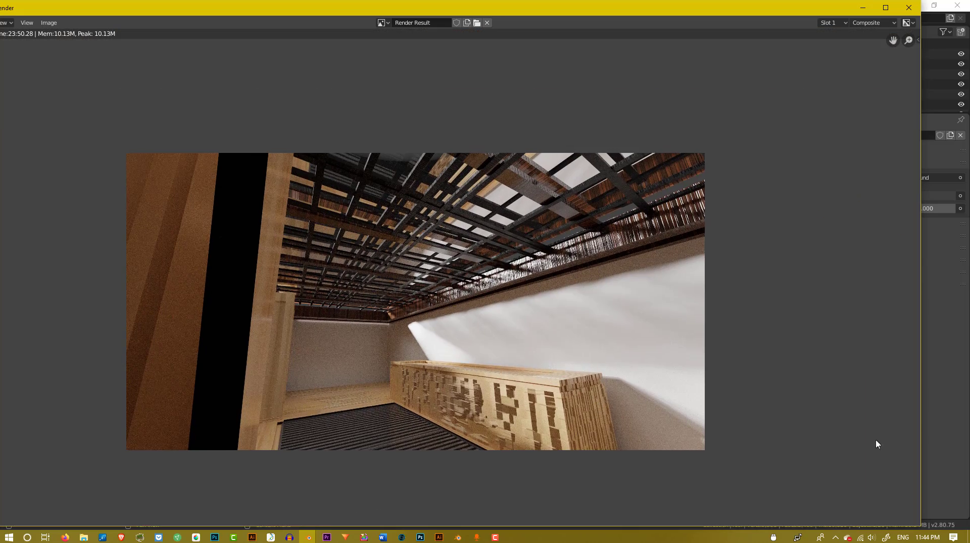
pyautogui.press('Escape')
# - Show the viewport in rendered shading and assign the existing wood material named Material to the roof frame
pyautogui.scroll(2, 475, 119)
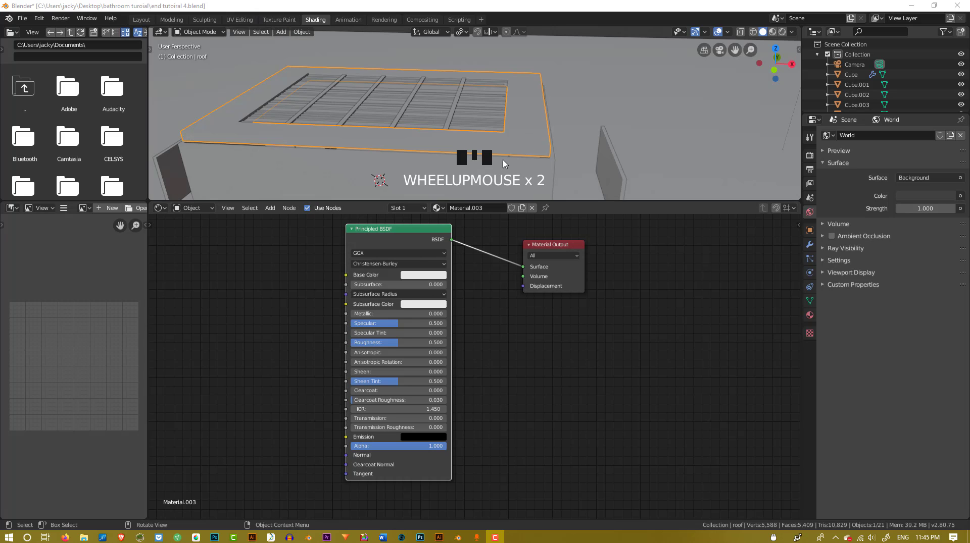
pyautogui.click(781, 32)
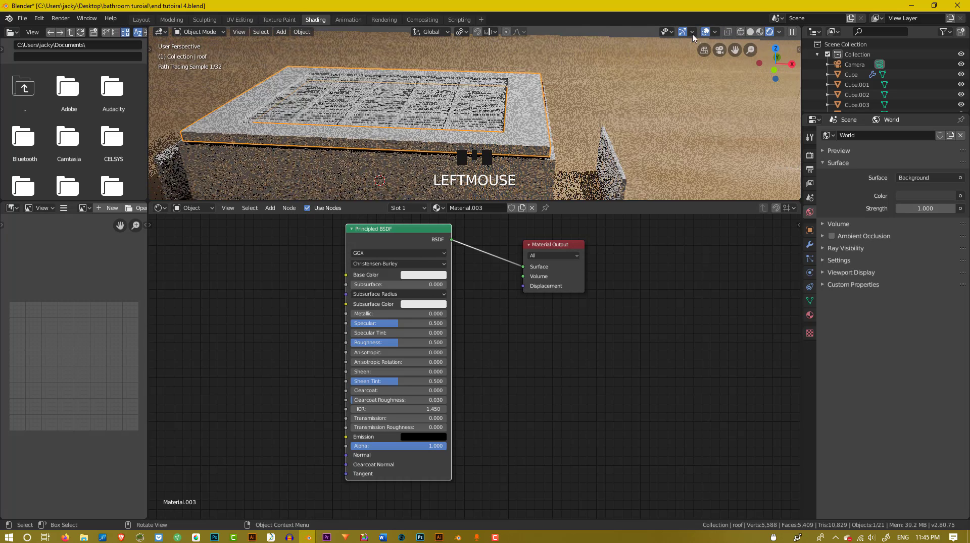
pyautogui.click(420, 209)
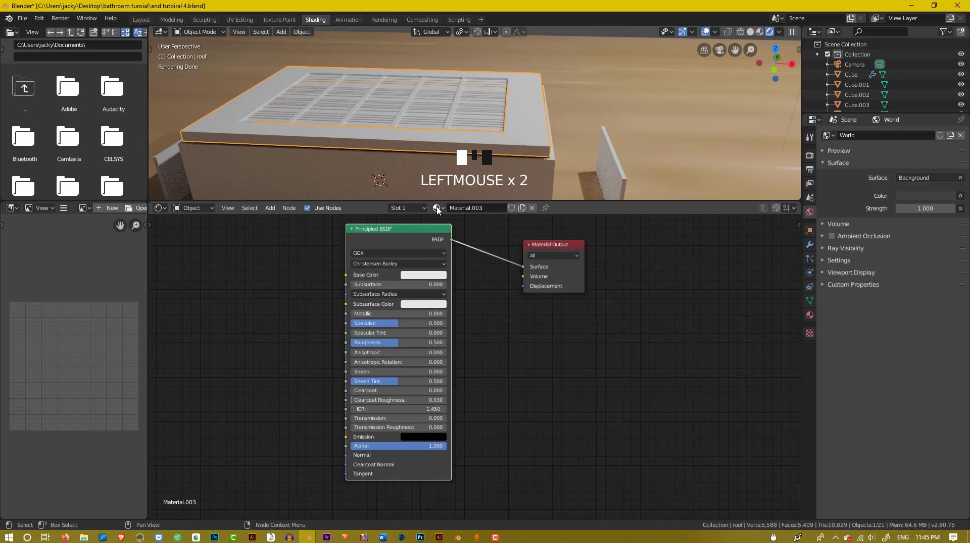
pyautogui.click(436, 208)
pyautogui.click(453, 224)
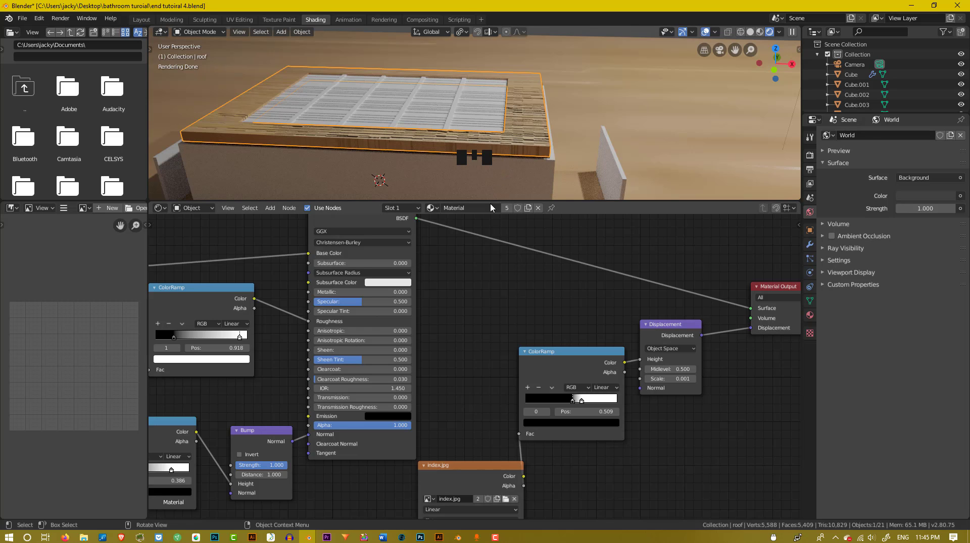
# - Make the roof frame's wood material a single-user copy so it can be edited independently of the other objects
pyautogui.scroll(-1, 454, 314)
pyautogui.scroll(-1, 453, 317)
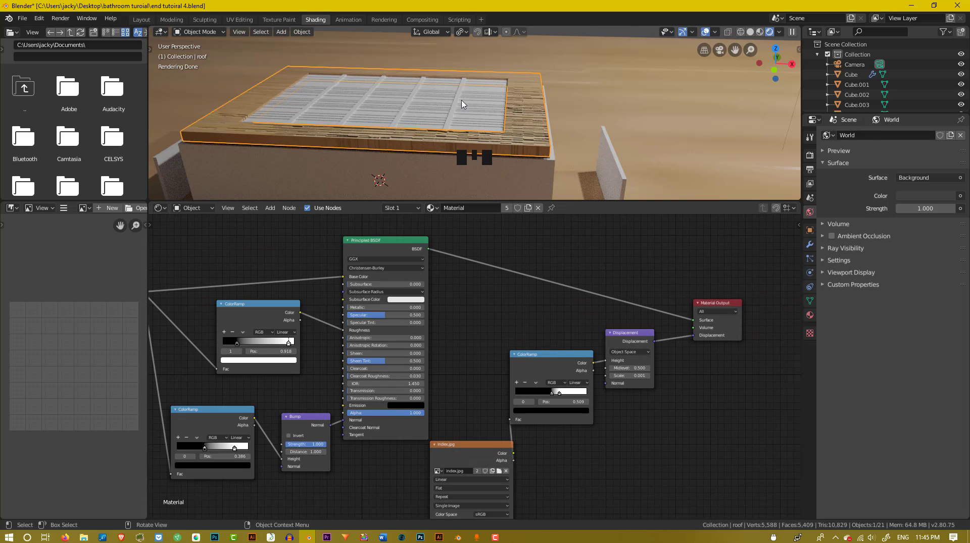
pyautogui.click(507, 209)
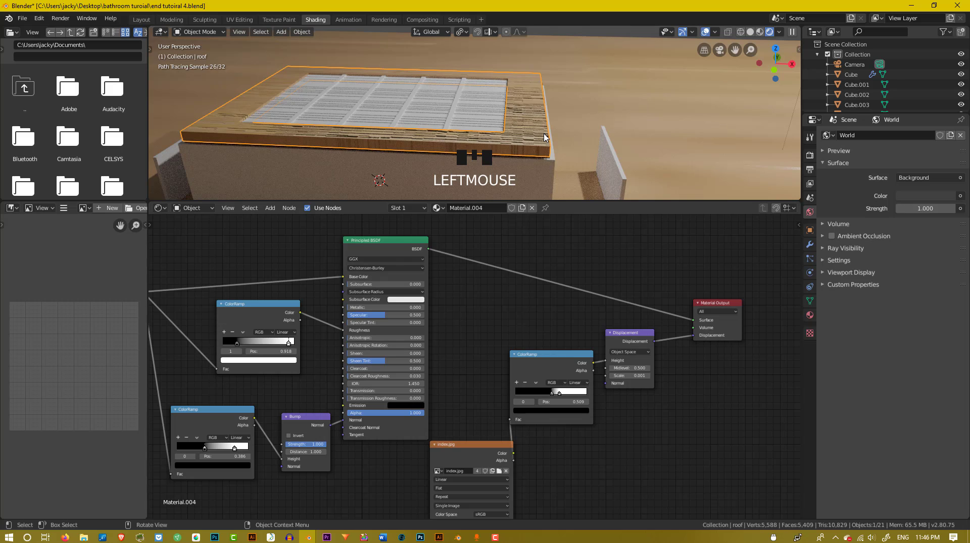
# - Insert an RGB Curves node between the index.jpg texture's color output and the Principled BSDF's Base Color
pyautogui.scroll(1, 480, 304)
pyautogui.moveTo(487, 304); pyautogui.dragTo(694, 316, button='middle')
pyautogui.scroll(-3, 473, 248)
pyautogui.moveTo(472, 247); pyautogui.dragTo(342, 202, button='middle')
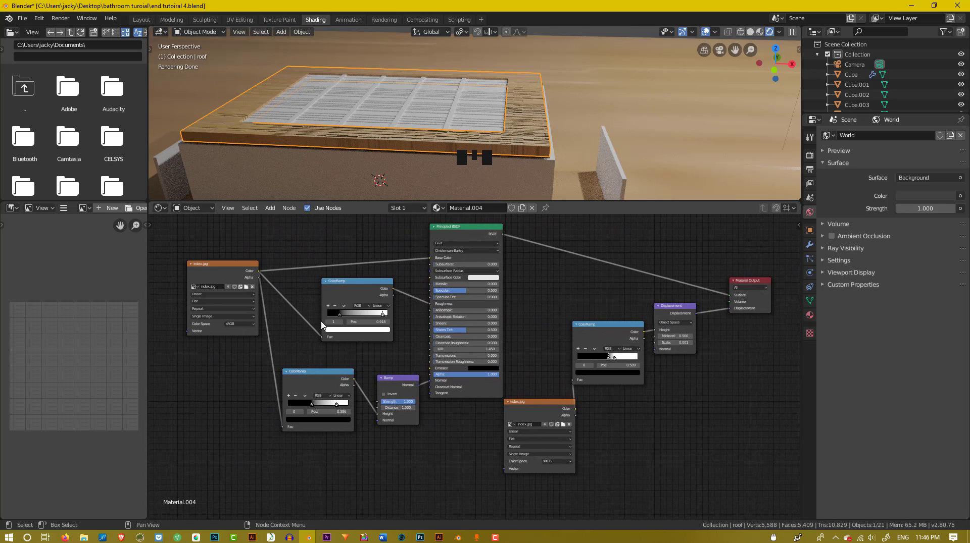
pyautogui.scroll(3, 363, 341)
pyautogui.moveTo(363, 341); pyautogui.dragTo(491, 465, button='middle')
pyautogui.scroll(3, 472, 361)
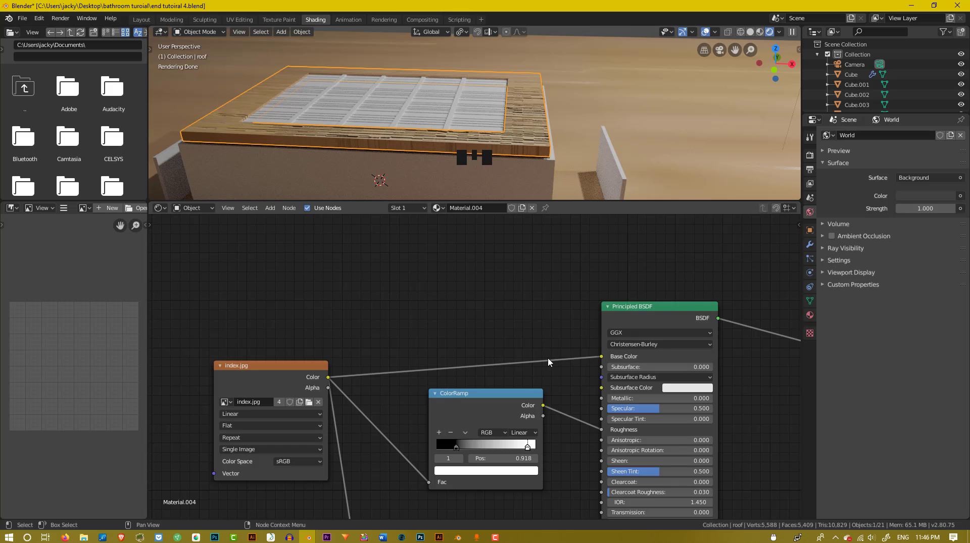
pyautogui.hotkey('shift', 'a')
pyautogui.moveTo(545, 415)
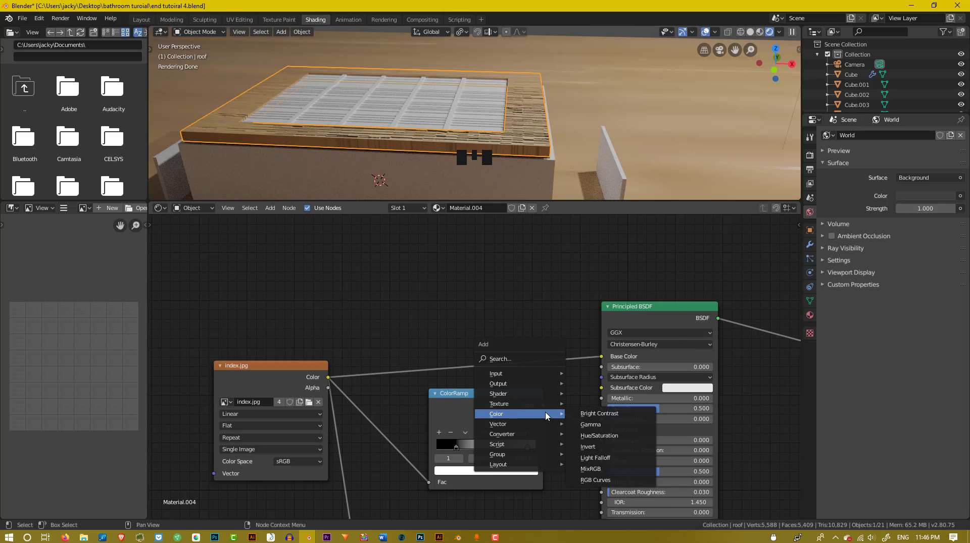
pyautogui.click(594, 480)
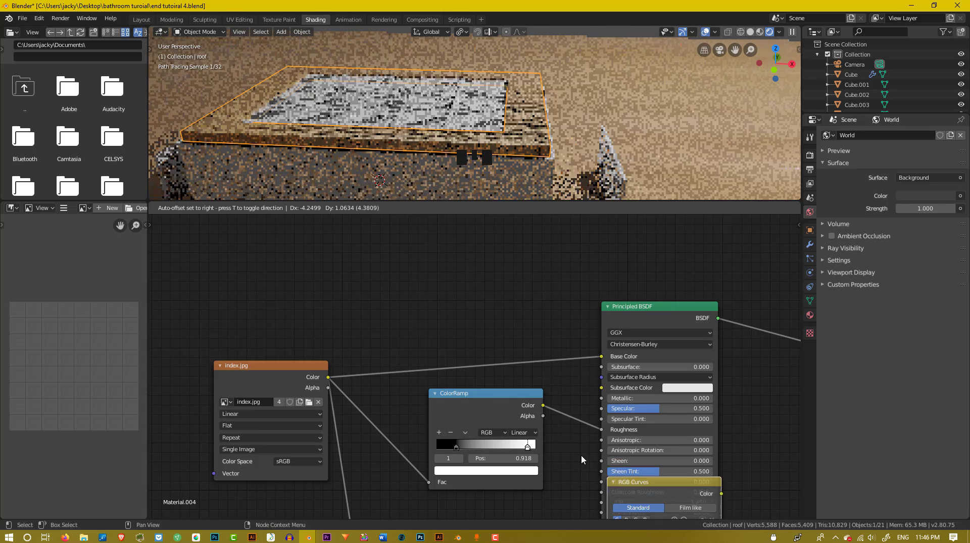
pyautogui.click(440, 218)
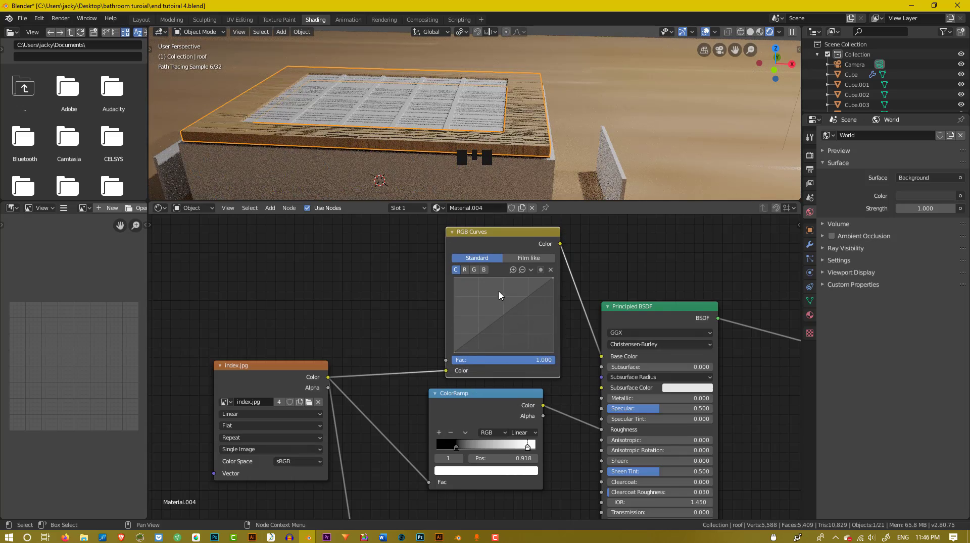
# - Darken the wood in RGB Curves by bending the combined curve downward and setting a red-channel point at X 0.60909, Y 0.45000
pyautogui.moveTo(506, 314); pyautogui.dragTo(499, 323, button='middle')
pyautogui.moveTo(500, 318); pyautogui.dragTo(505, 340)
pyautogui.click(492, 345)
pyautogui.moveTo(526, 307); pyautogui.dragTo(506, 329)
pyautogui.click(525, 325)
pyautogui.click(456, 279)
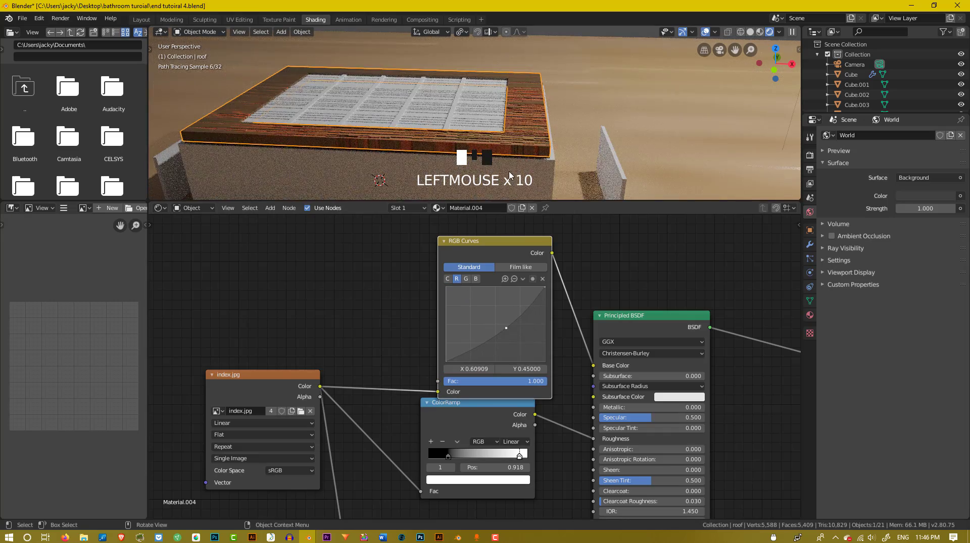
pyautogui.moveTo(509, 175); pyautogui.dragTo(499, 183, button='middle')
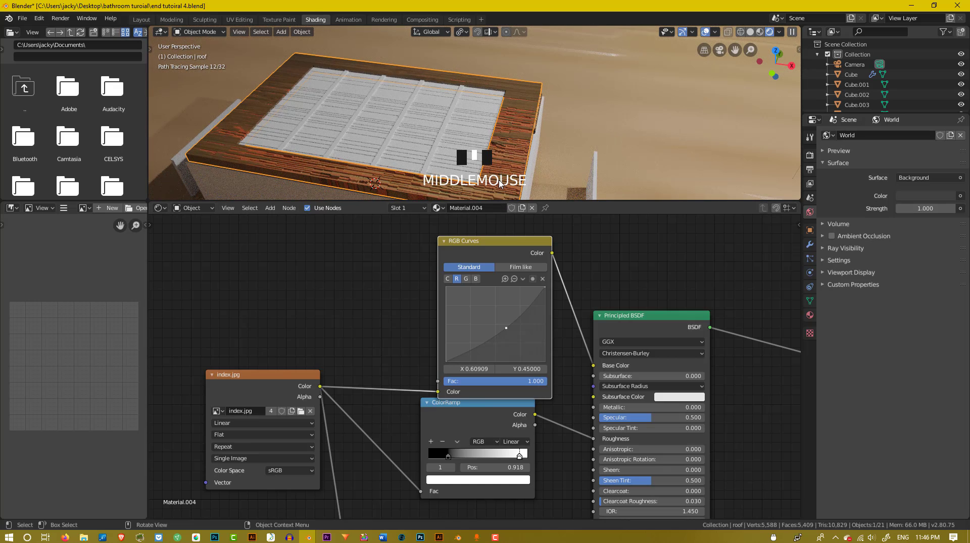
# - Assign the existing darkened wood material Material.004 to the ceiling beams spanning the roof frame
pyautogui.click(442, 130)
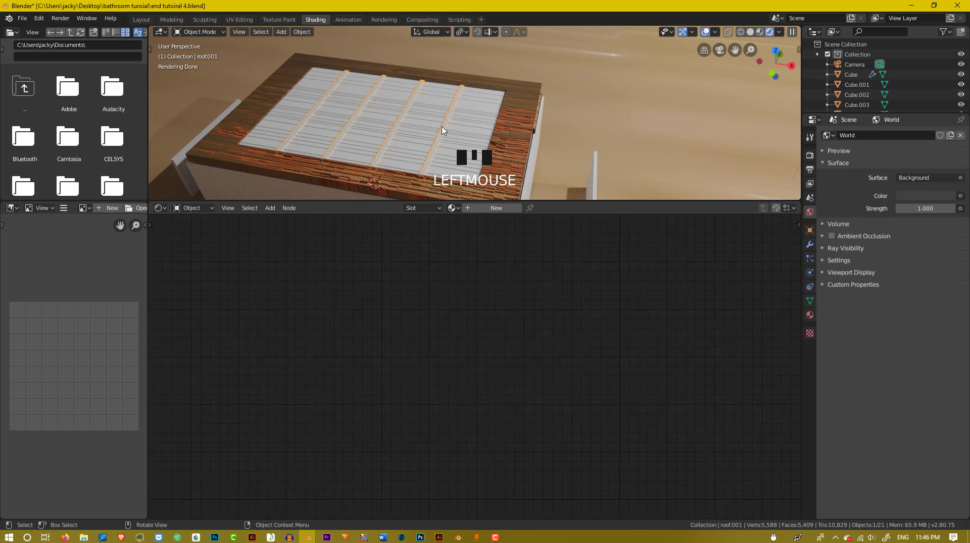
pyautogui.click(452, 210)
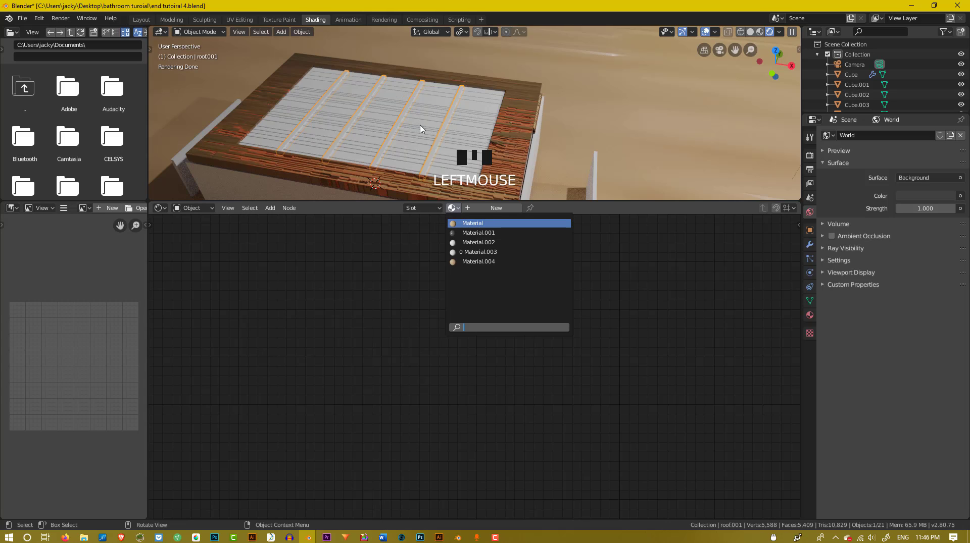
pyautogui.click(448, 138)
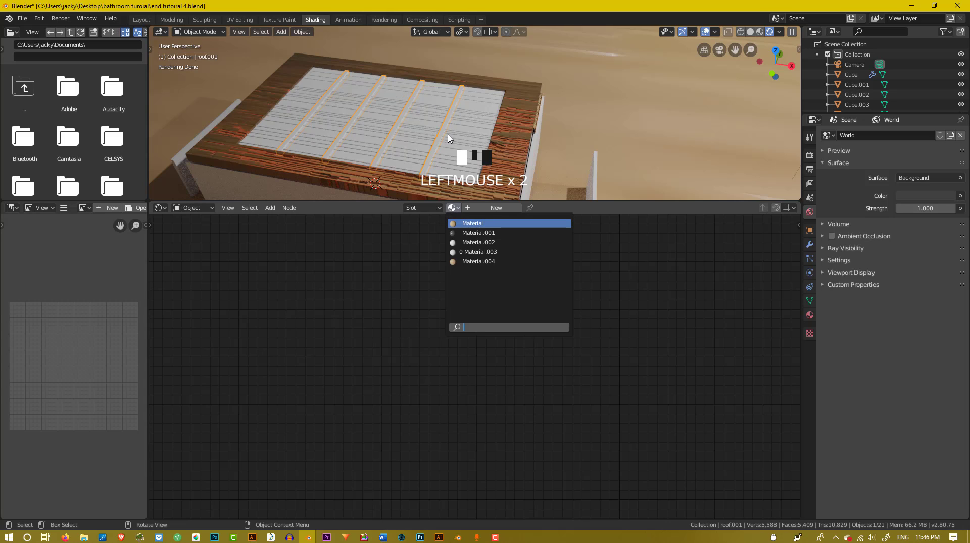
pyautogui.click(466, 262)
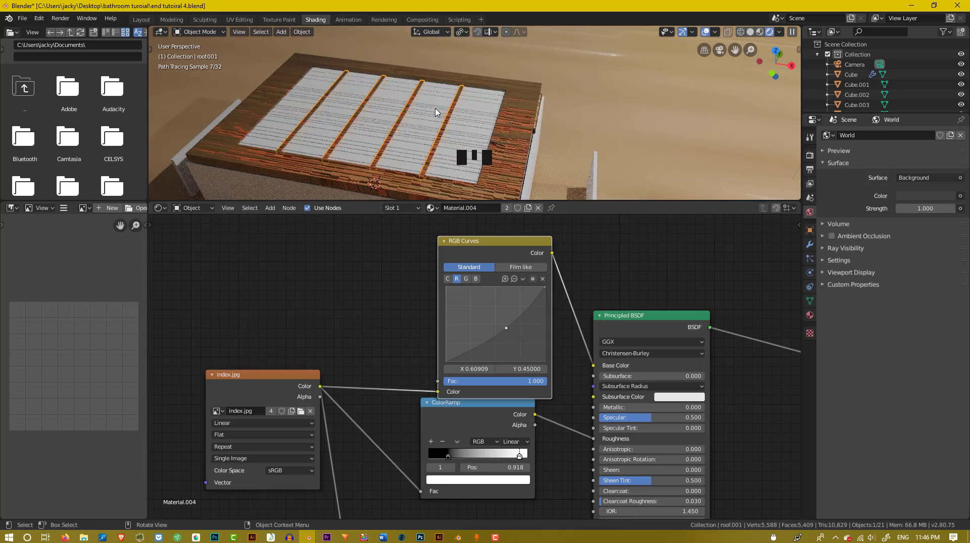
# - Create a new material for the white panel object roof.002 inside the ceiling frame
pyautogui.click(460, 133)
pyautogui.moveTo(450, 143); pyautogui.dragTo(477, 120, button='middle')
pyautogui.click(437, 157)
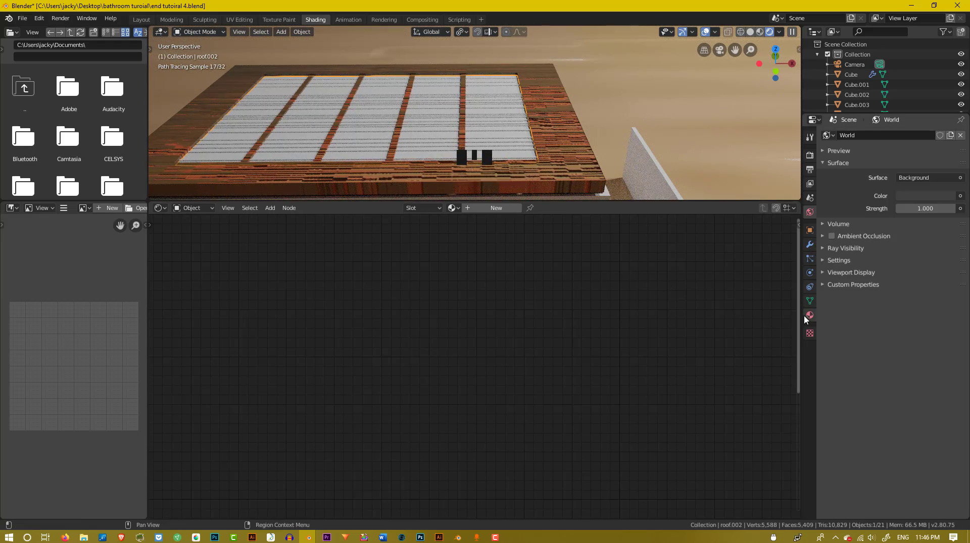
pyautogui.click(808, 315)
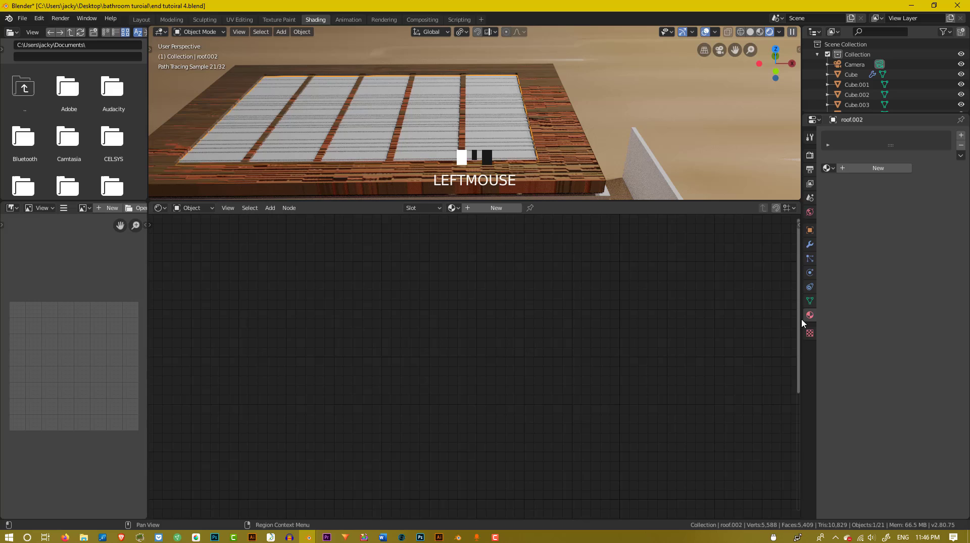
pyautogui.click(851, 171)
# - Make the panel's Principled BSDF glass-like with Transmission 1.000 and both Specular and Roughness at 0.000
pyautogui.scroll(-3, 879, 268)
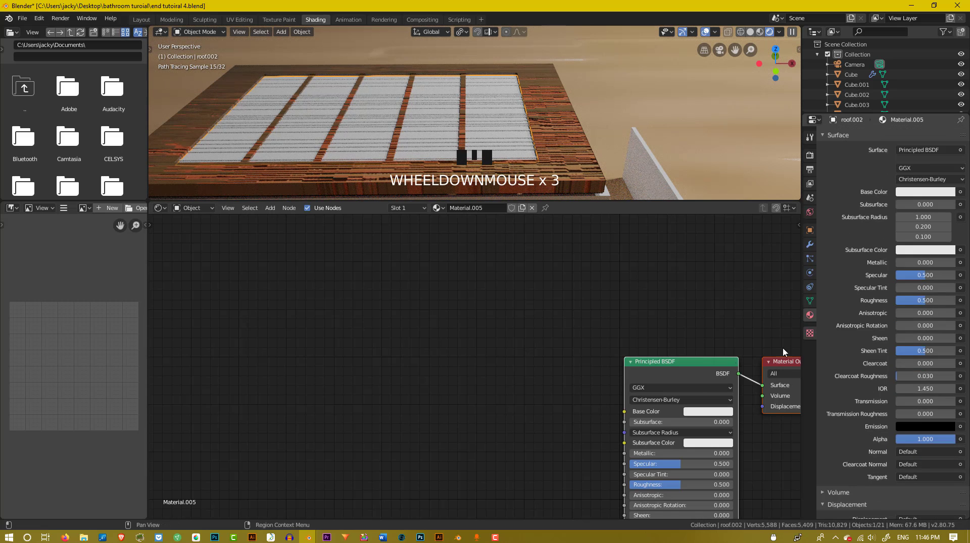
pyautogui.moveTo(645, 317); pyautogui.dragTo(492, 215, button='middle')
pyautogui.moveTo(569, 405); pyautogui.dragTo(564, 361, button='middle')
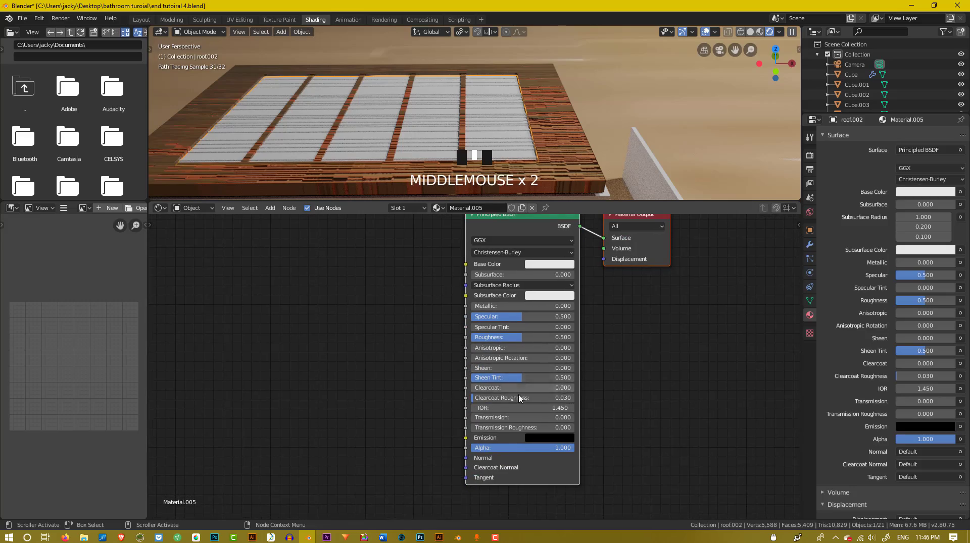
pyautogui.moveTo(502, 419); pyautogui.dragTo(701, 434)
pyautogui.moveTo(373, 88); pyautogui.dragTo(444, 35, button='middle')
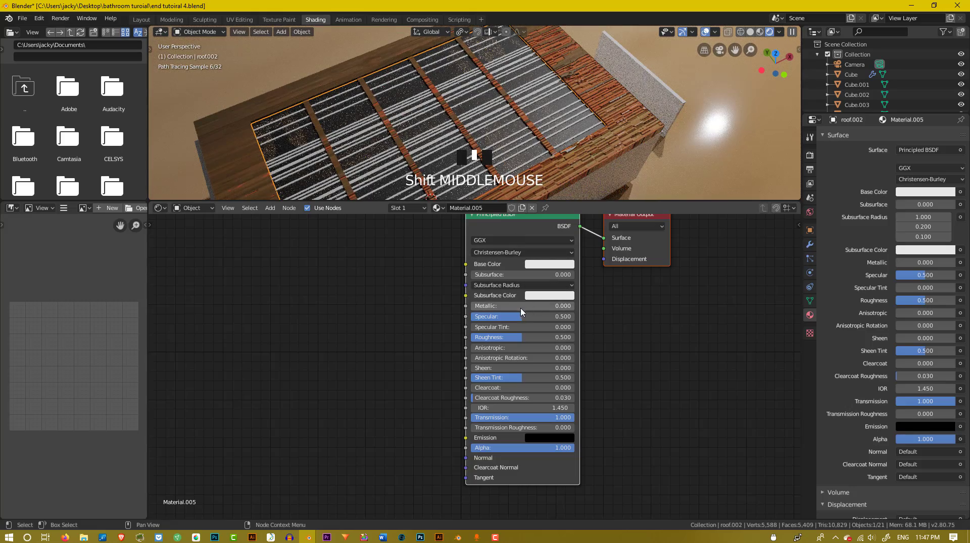
pyautogui.moveTo(520, 317); pyautogui.dragTo(444, 344)
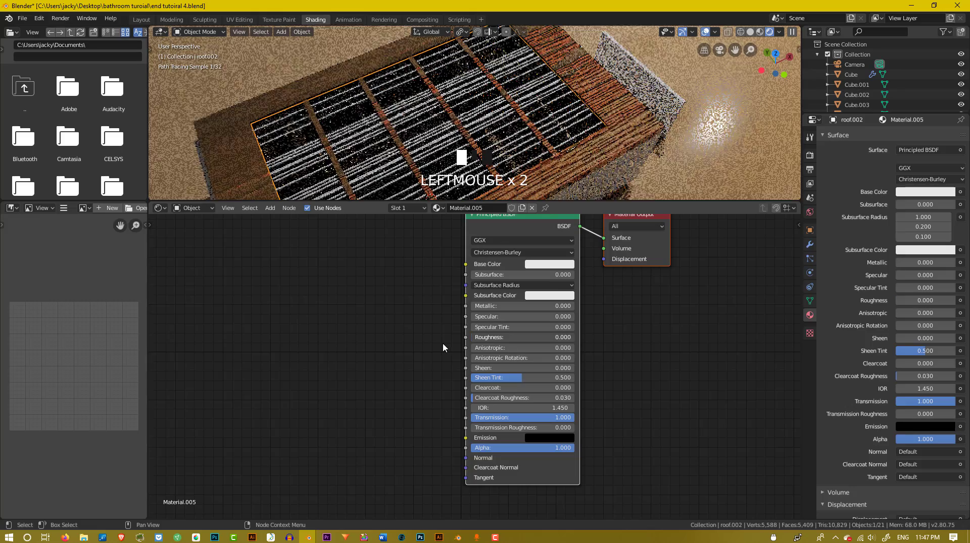
# - Set the glass material's Sheen Tint to 0.195 and its Transmission Roughness to 0.150
pyautogui.moveTo(469, 132); pyautogui.dragTo(505, 156, button='middle')
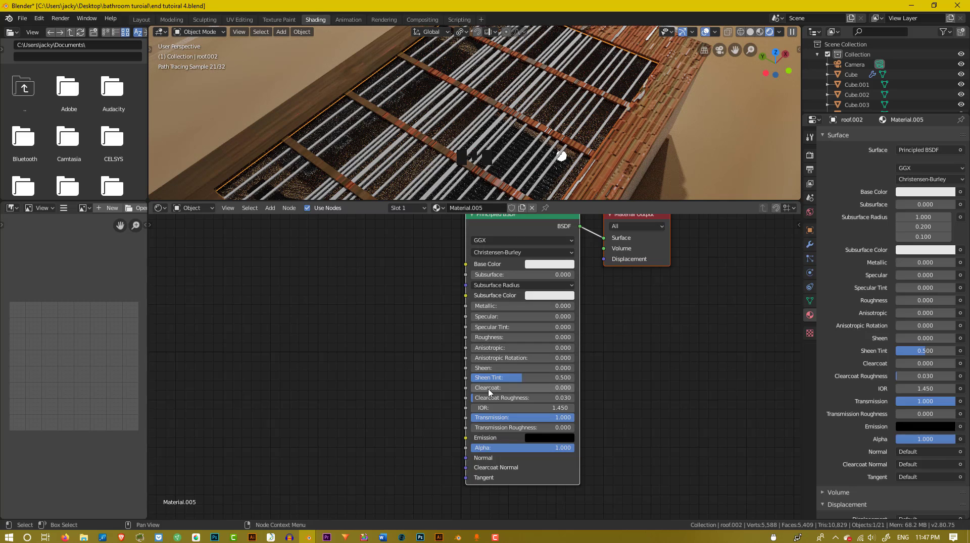
pyautogui.moveTo(497, 379); pyautogui.dragTo(450, 367)
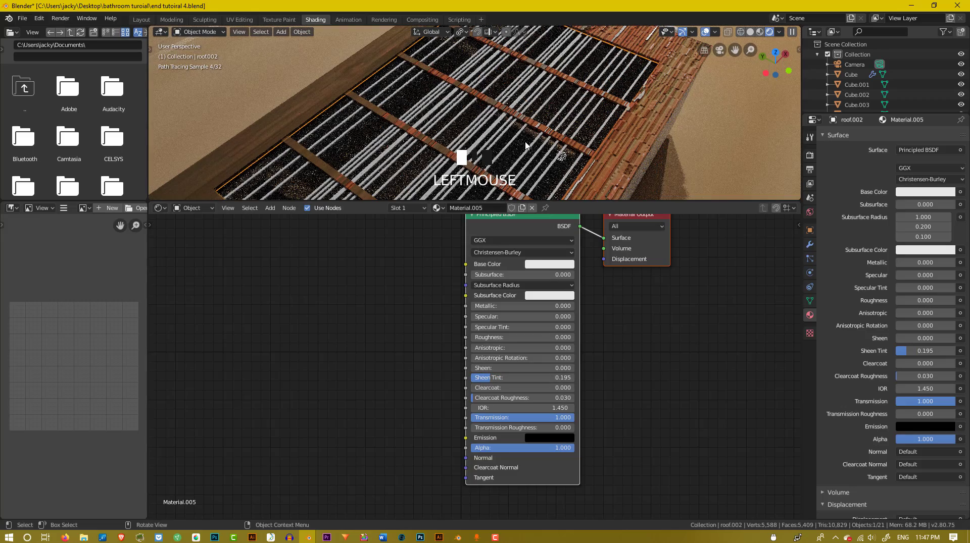
pyautogui.moveTo(447, 365); pyautogui.dragTo(394, 334, button='middle')
pyautogui.scroll(-2, 392, 345)
pyautogui.scroll(2, 405, 359)
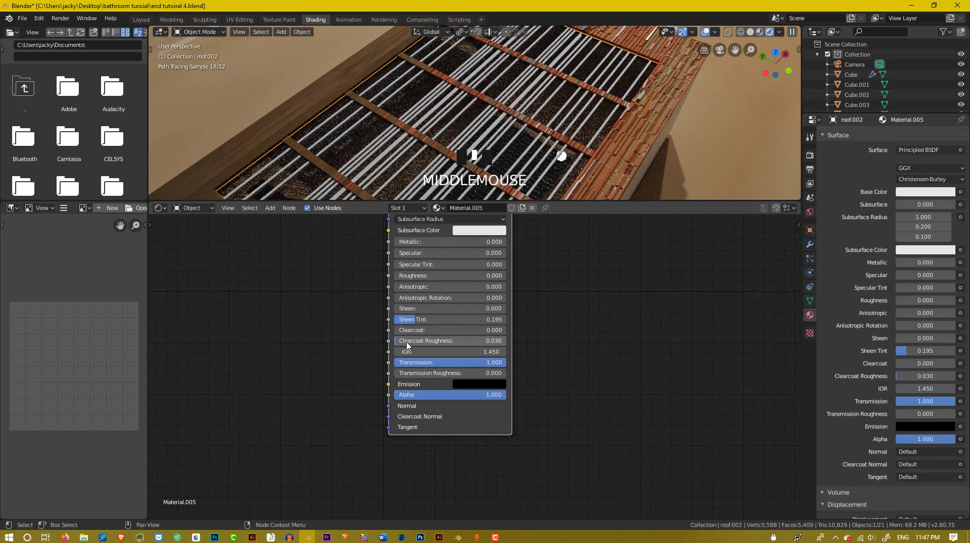
pyautogui.scroll(2, 385, 343)
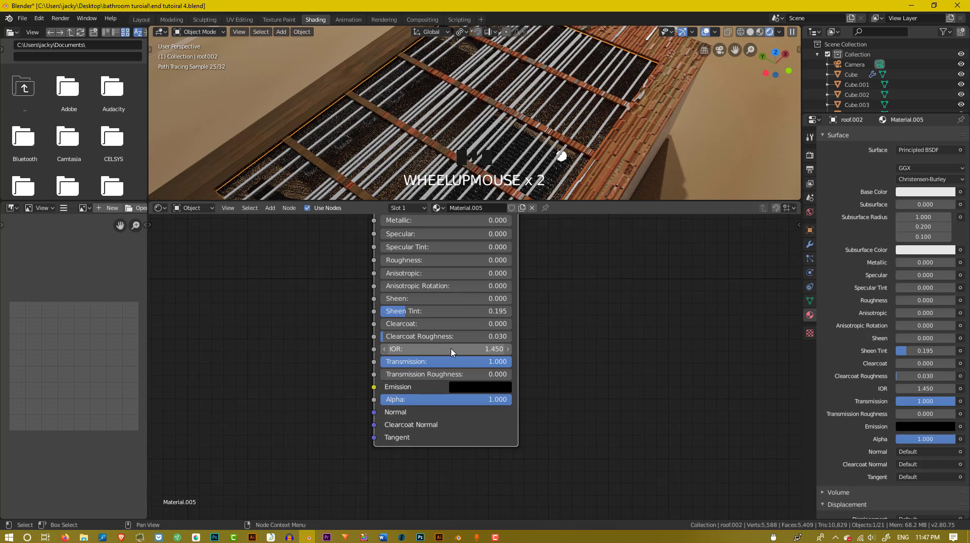
pyautogui.moveTo(581, 312); pyautogui.dragTo(531, 291, button='middle')
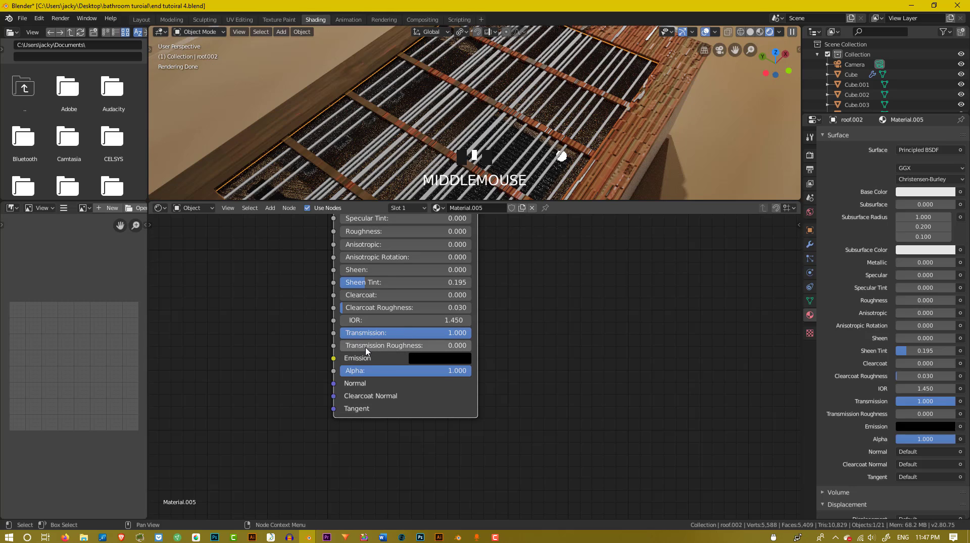
pyautogui.moveTo(366, 348); pyautogui.dragTo(387, 369)
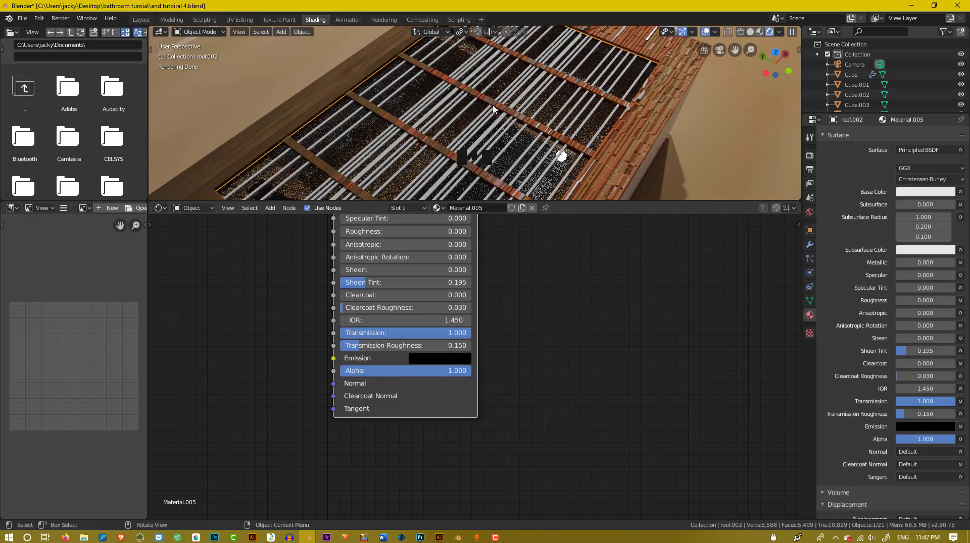
# - From inside the bathroom, select the scene lamp named Light and change its type to Sun
pyautogui.moveTo(493, 108); pyautogui.dragTo(583, 183, button='middle')
pyautogui.scroll(2, 527, 75)
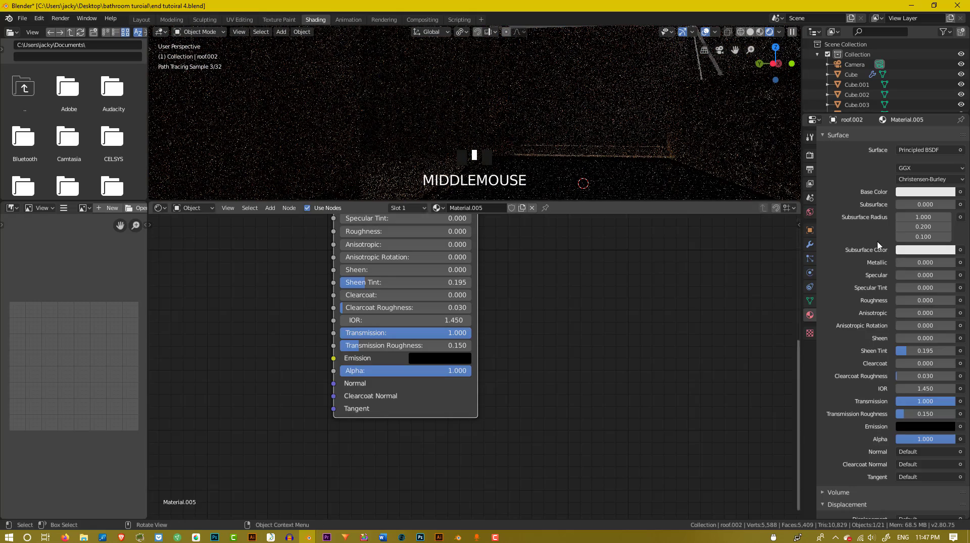
pyautogui.scroll(-8, 848, 86)
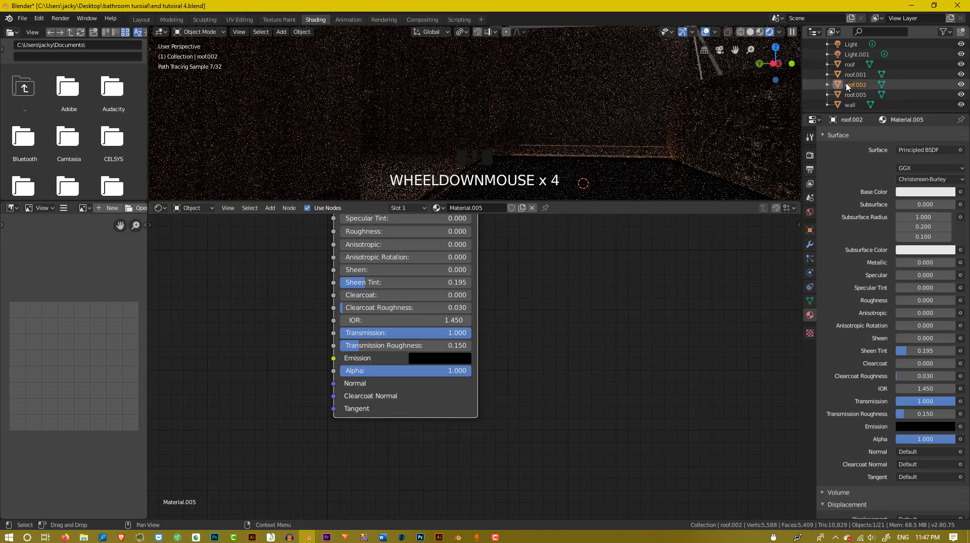
pyautogui.scroll(1, 593, 96)
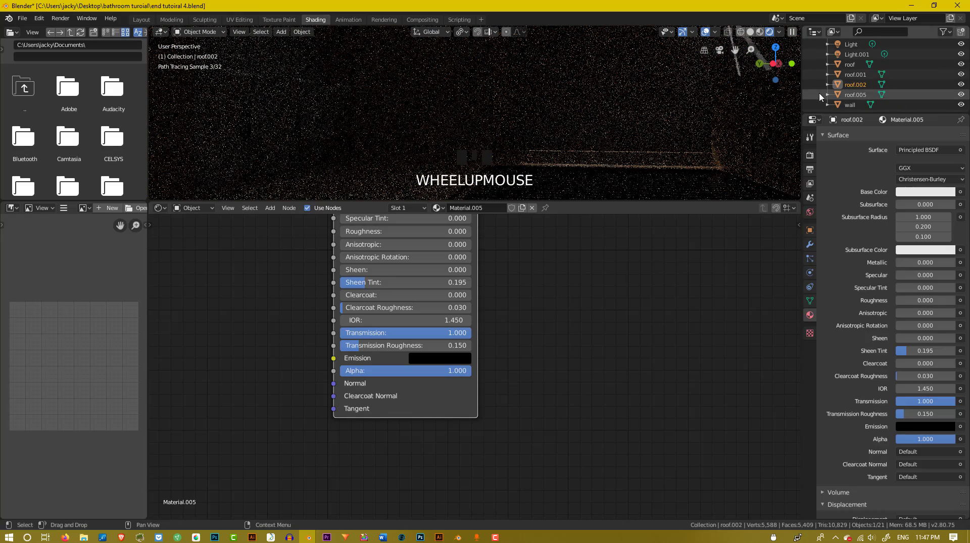
pyautogui.scroll(-2, 829, 95)
pyautogui.scroll(11, 828, 95)
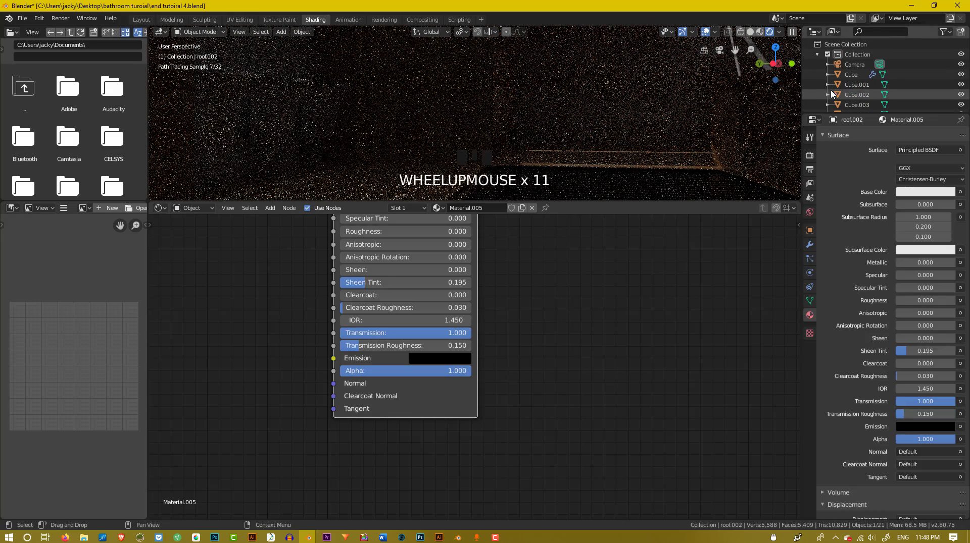
pyautogui.scroll(-10, 841, 96)
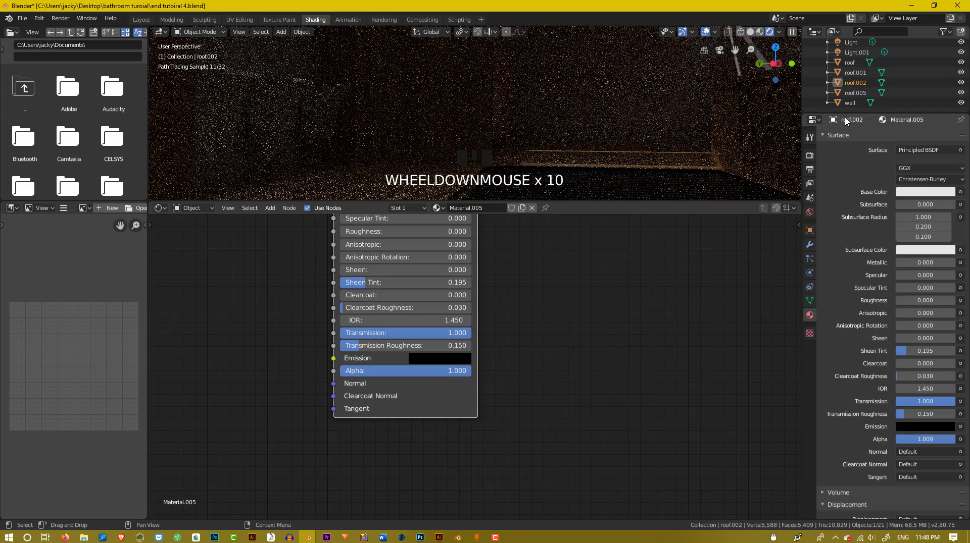
pyautogui.click(851, 42)
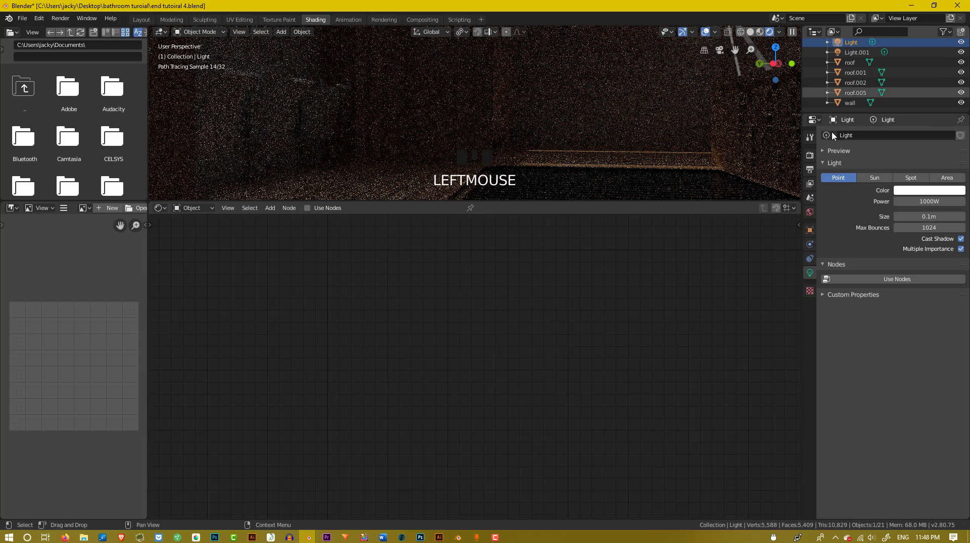
pyautogui.click(809, 275)
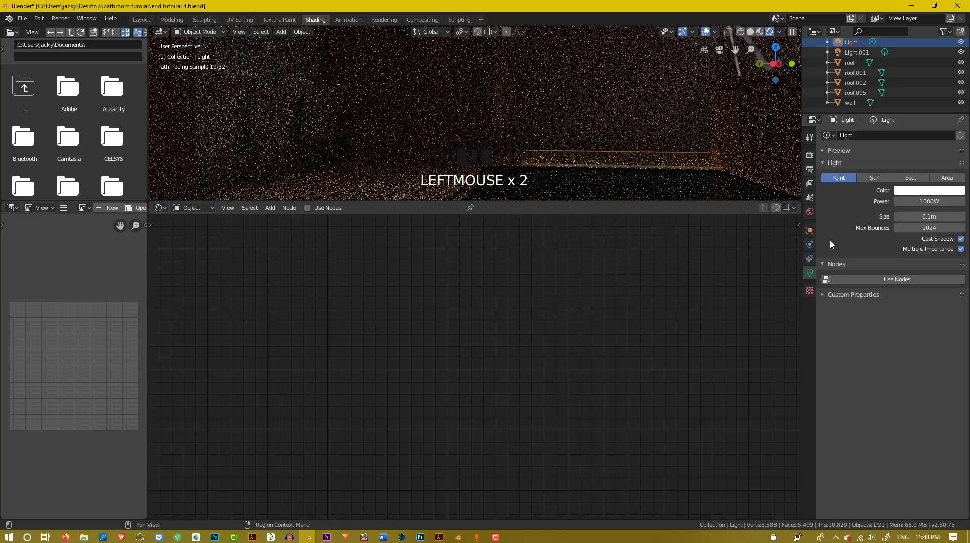
pyautogui.click(874, 177)
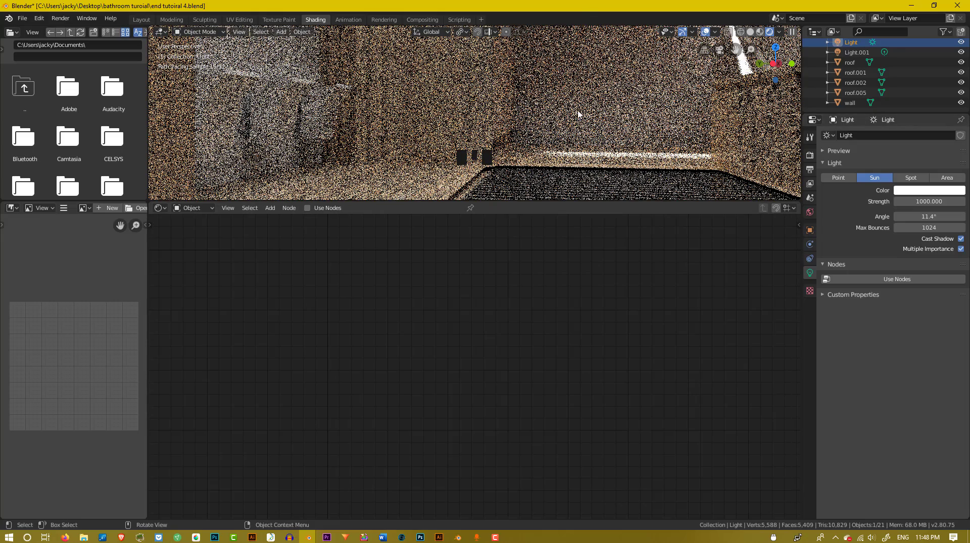
# - Set the sun light's strength to 140
pyautogui.click(912, 201)
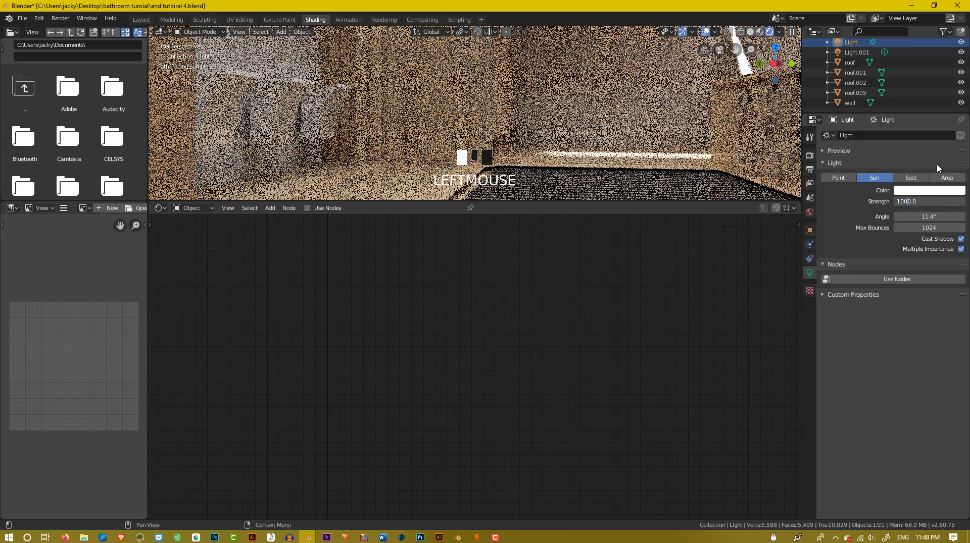
pyautogui.press('BackSpace')
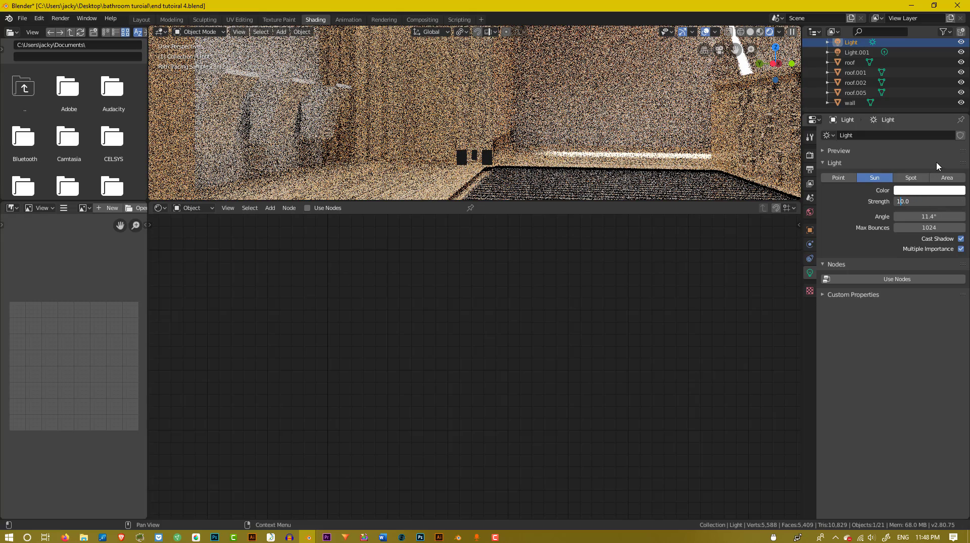
pyautogui.write('4')
pyautogui.press('Return')
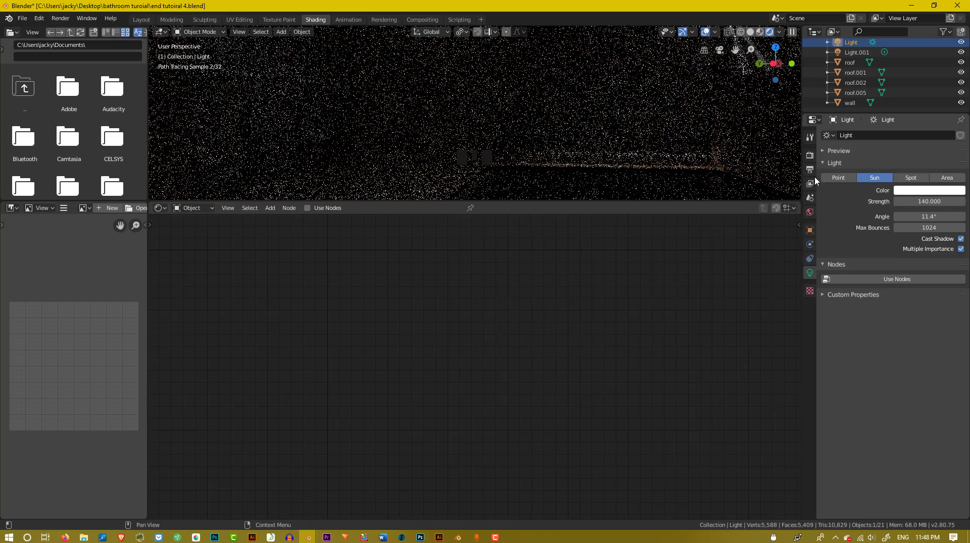
# - Try the Medium High Contrast look in the scene's color management, then set the look to Medium Contrast
pyautogui.click(811, 156)
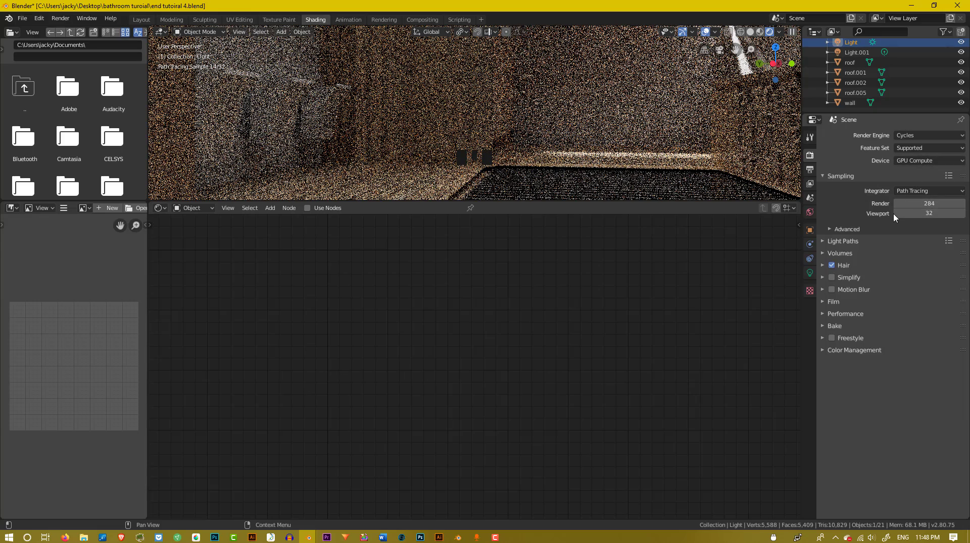
pyautogui.scroll(-4, 893, 214)
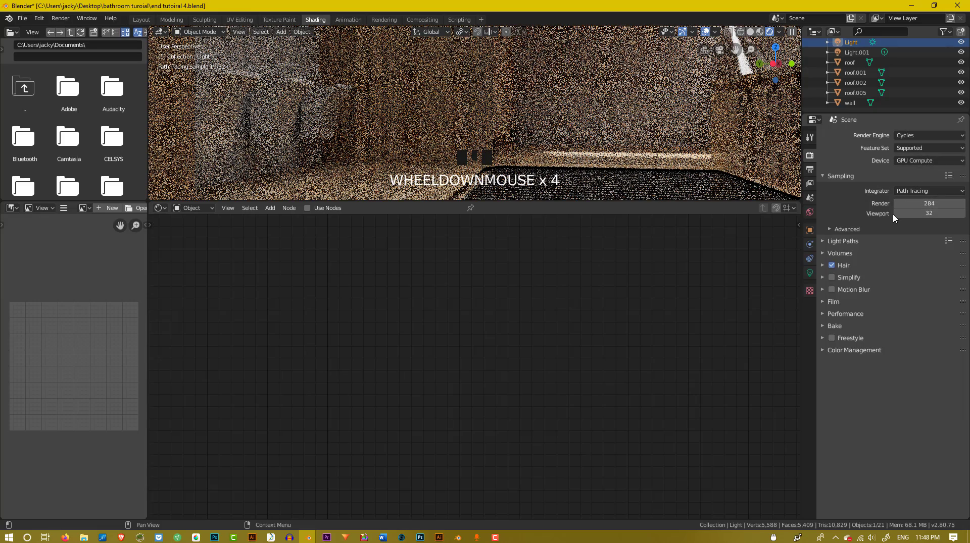
pyautogui.click(867, 351)
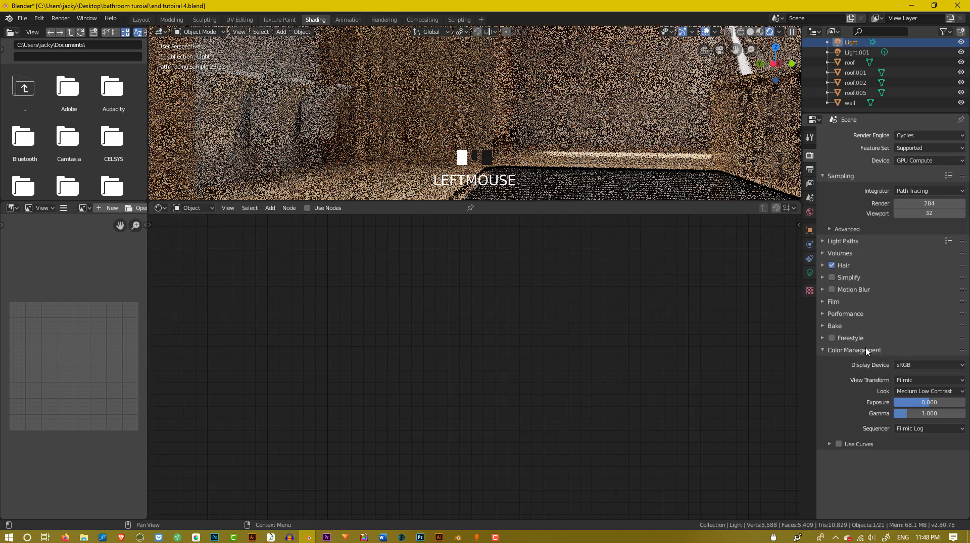
pyautogui.scroll(-1, 874, 361)
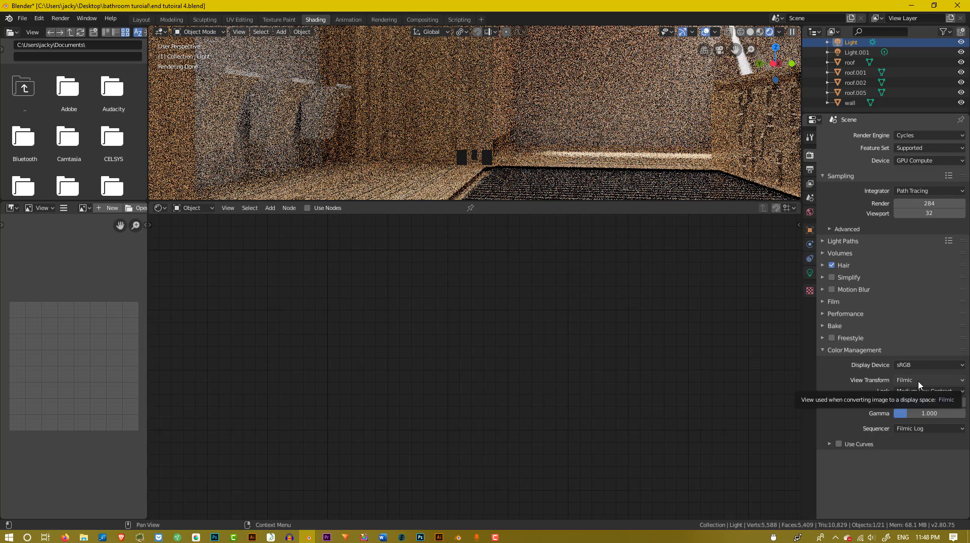
pyautogui.click(912, 393)
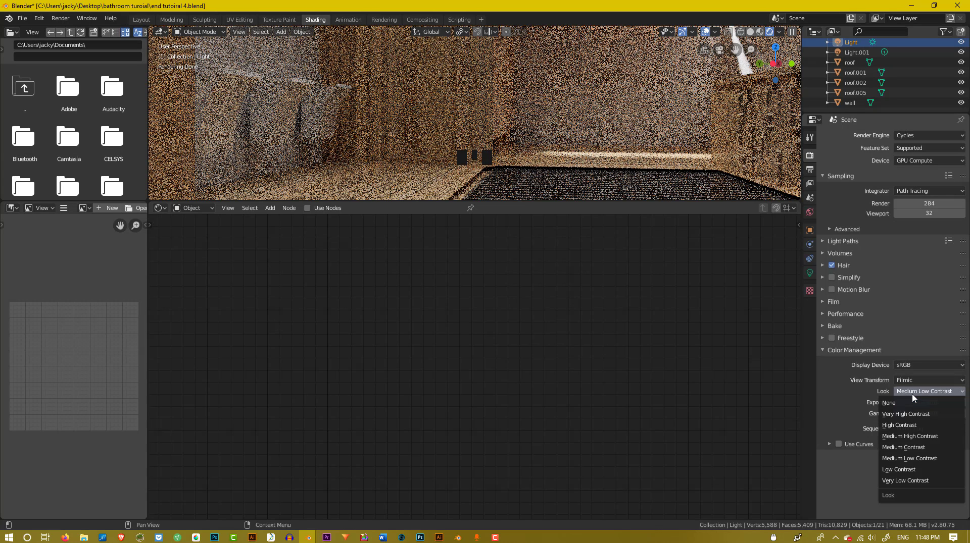
pyautogui.click(895, 437)
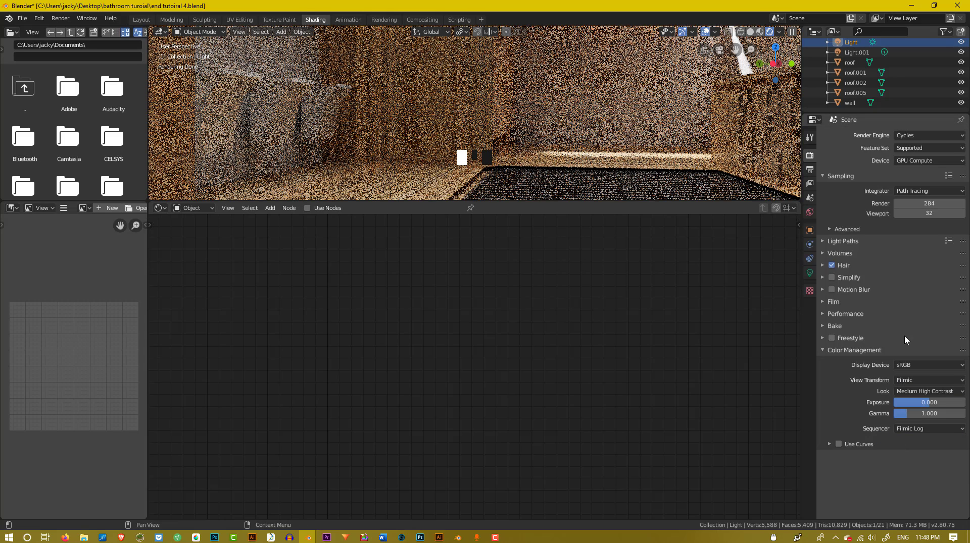
pyautogui.click(920, 392)
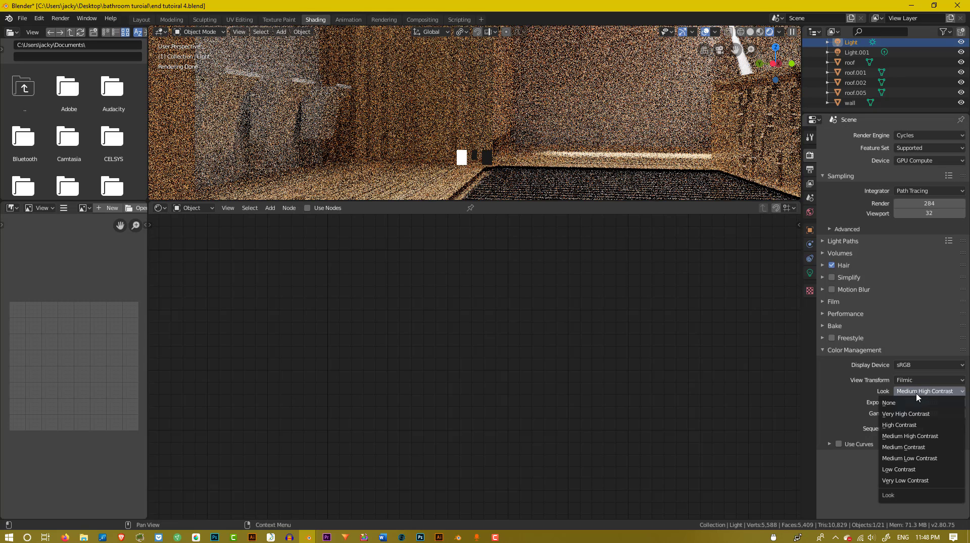
pyautogui.click(912, 448)
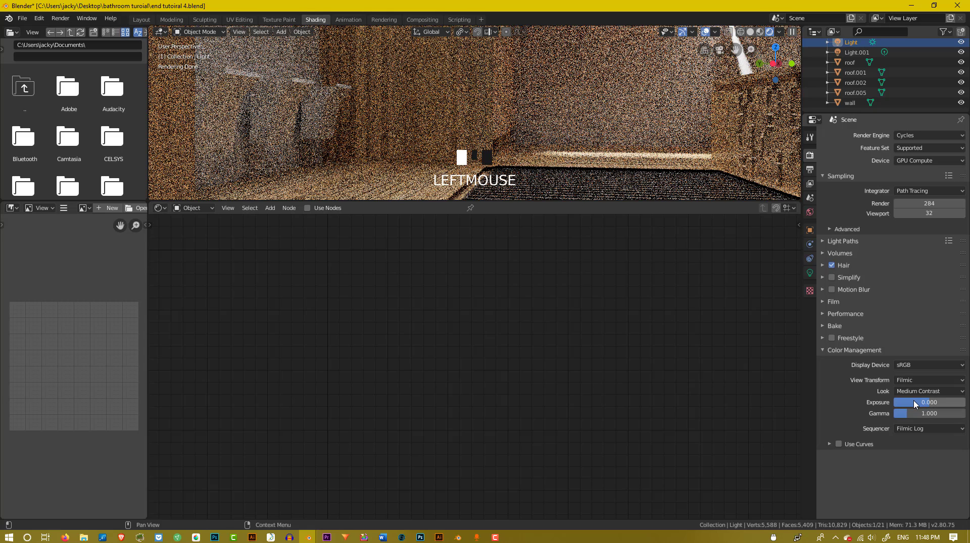
# - Lower the color management exposure to -0.833 and enlarge the 3D viewport with the view aimed up at the bathroom ceiling
pyautogui.moveTo(915, 404); pyautogui.dragTo(908, 404)
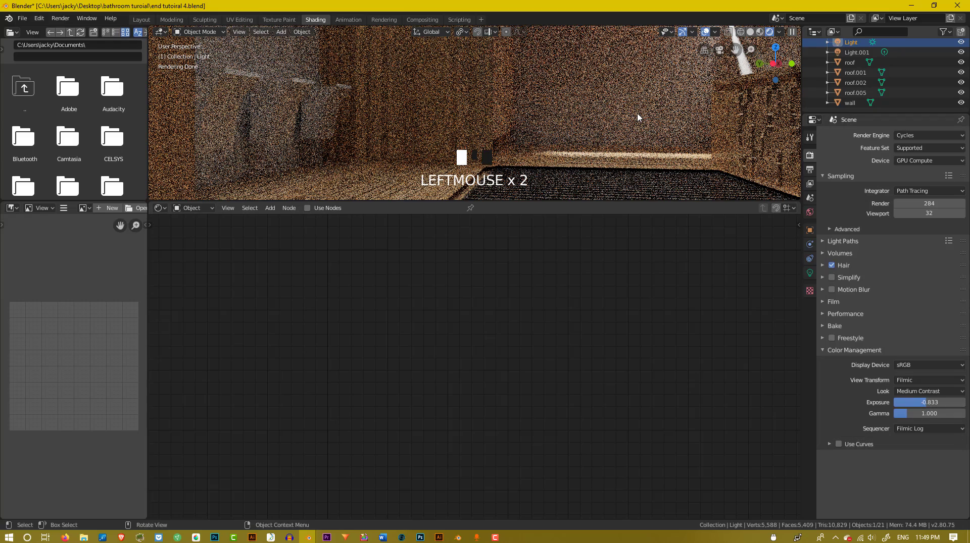
pyautogui.scroll(-1, 638, 119)
pyautogui.keyDown('shift'); pyautogui.moveTo(595, 96); pyautogui.dragTo(574, 189, button='middle'); pyautogui.keyUp('shift')
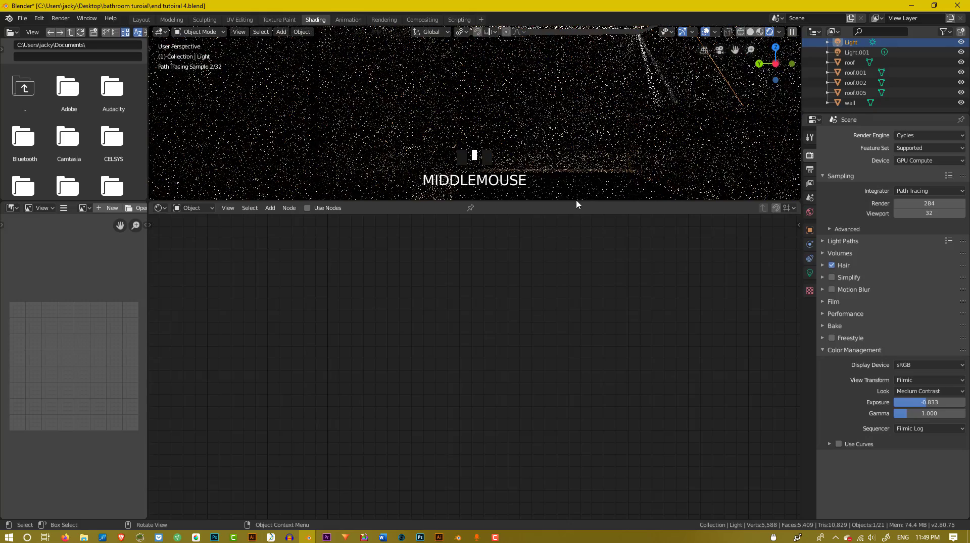
pyautogui.moveTo(576, 201); pyautogui.dragTo(605, 355)
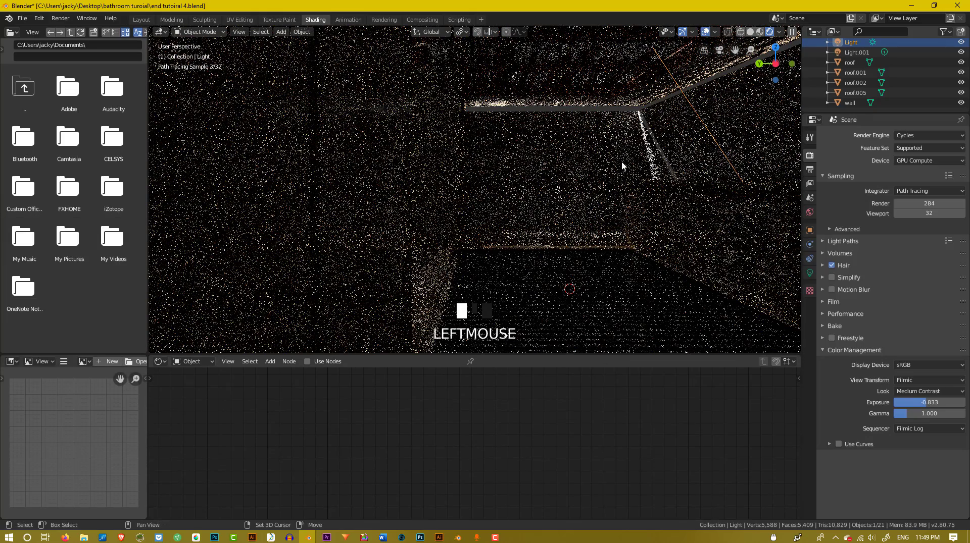
pyautogui.keyDown('shift'); pyautogui.moveTo(623, 167); pyautogui.dragTo(555, 242, button='middle'); pyautogui.keyUp('shift')
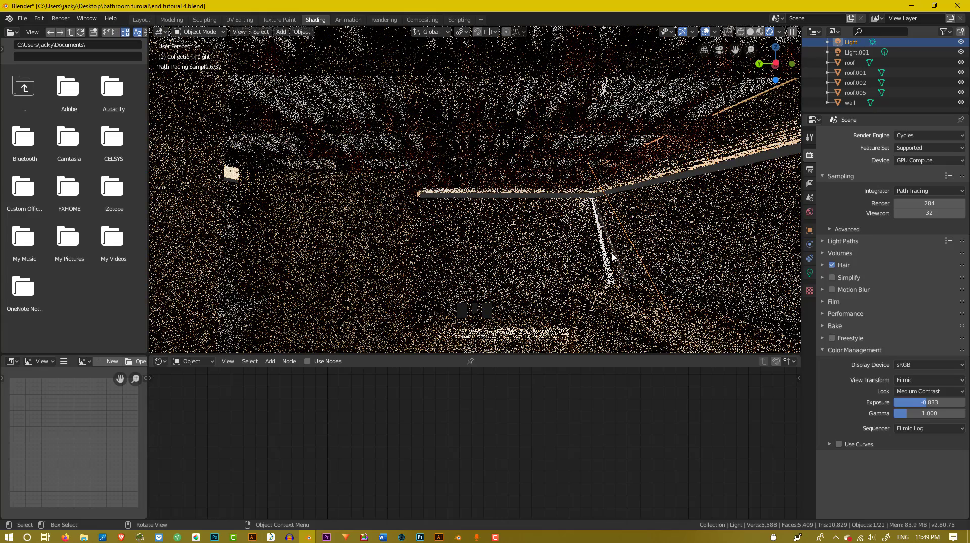
pyautogui.moveTo(596, 102); pyautogui.dragTo(584, 159, button='middle')
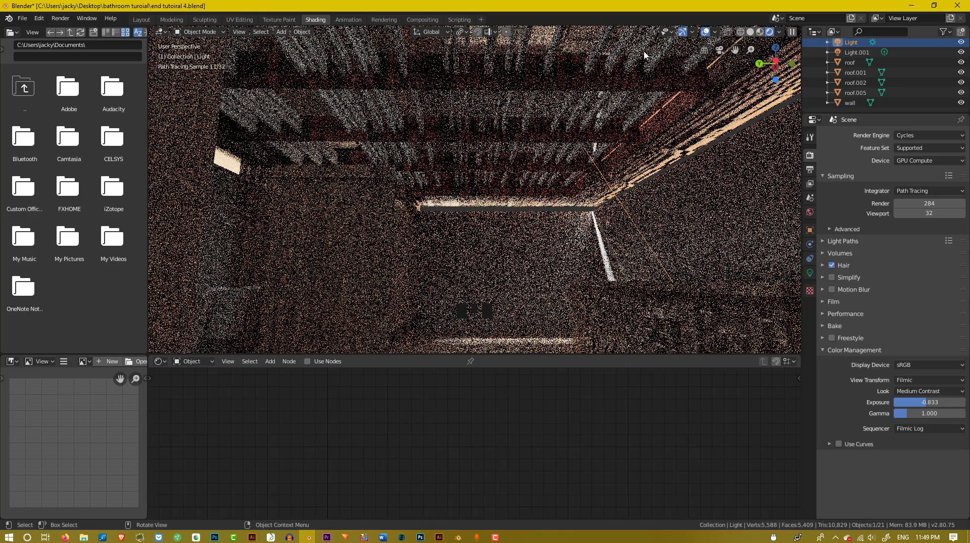
# - Select the glass ceiling panel roof.002 and set its material's Alpha to 0.8
pyautogui.click(563, 45)
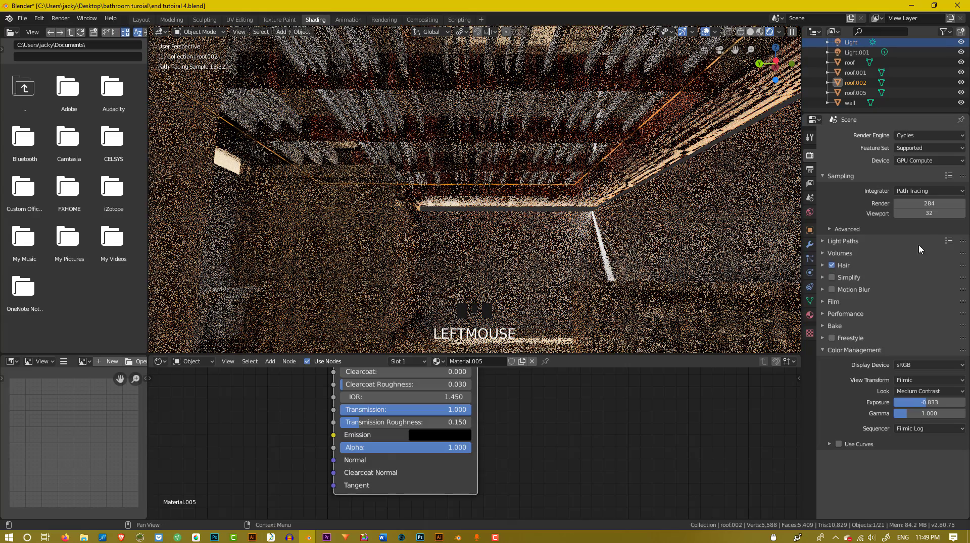
pyautogui.scroll(-1, 810, 287)
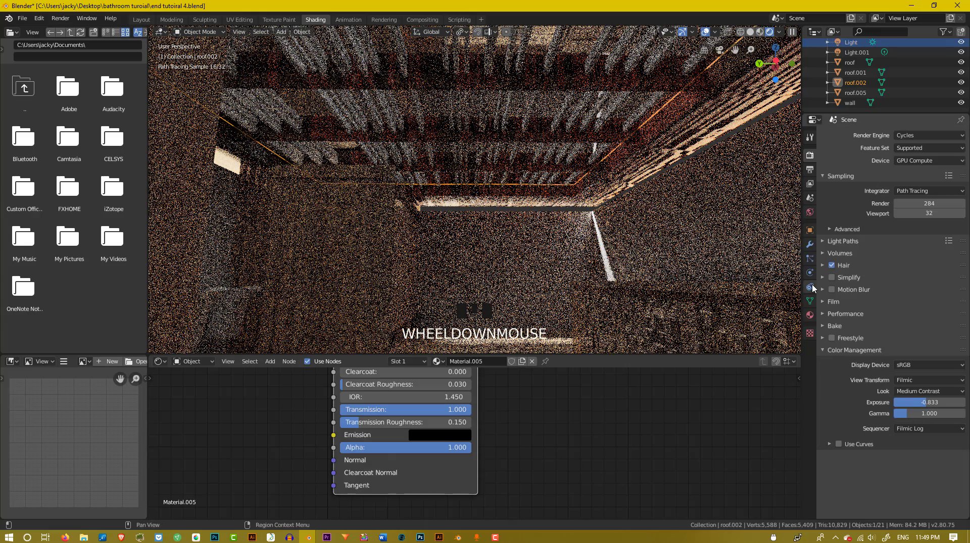
pyautogui.click(810, 316)
pyautogui.scroll(-8, 887, 382)
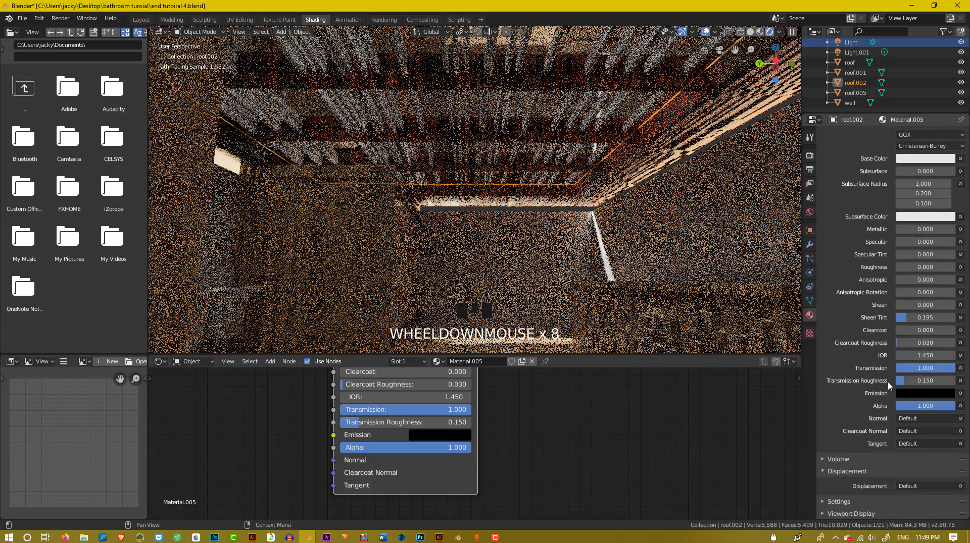
pyautogui.click(938, 408)
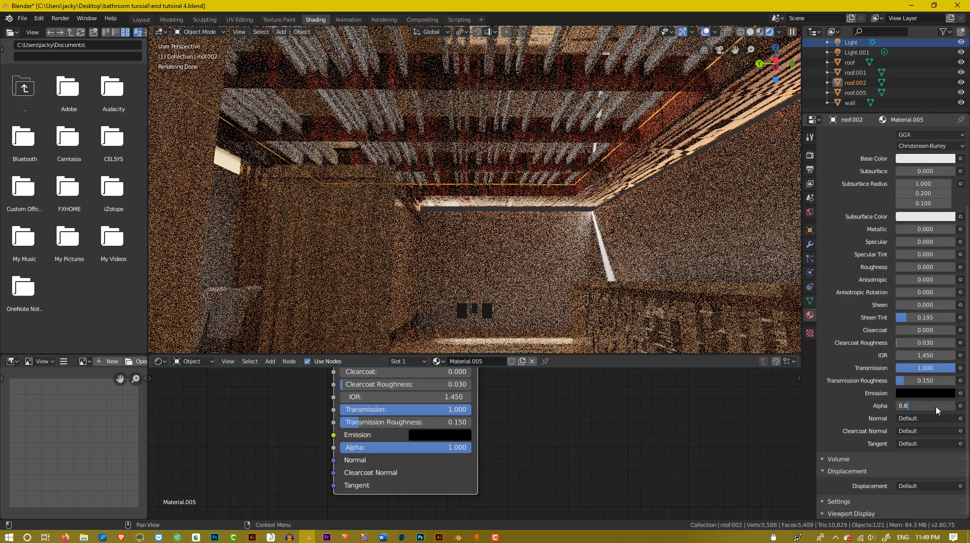
pyautogui.press('Return')
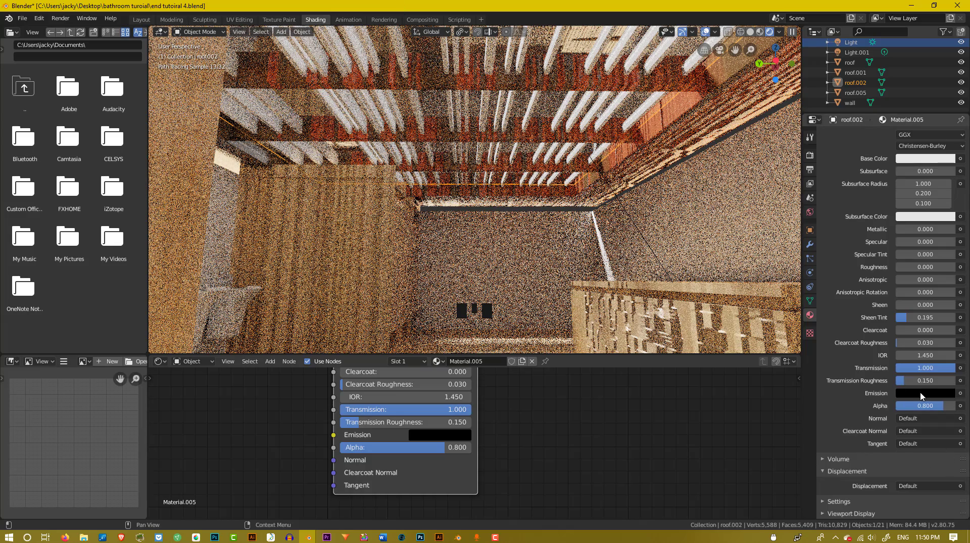
# - Try the glass material's Alpha at 0, then at 0.758
pyautogui.moveTo(925, 406); pyautogui.dragTo(896, 408)
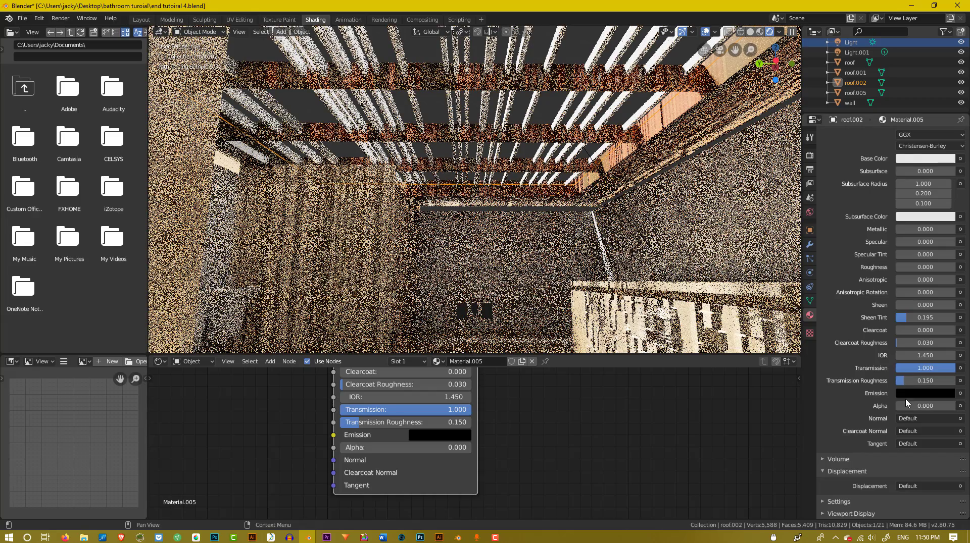
pyautogui.moveTo(899, 409); pyautogui.dragTo(881, 361)
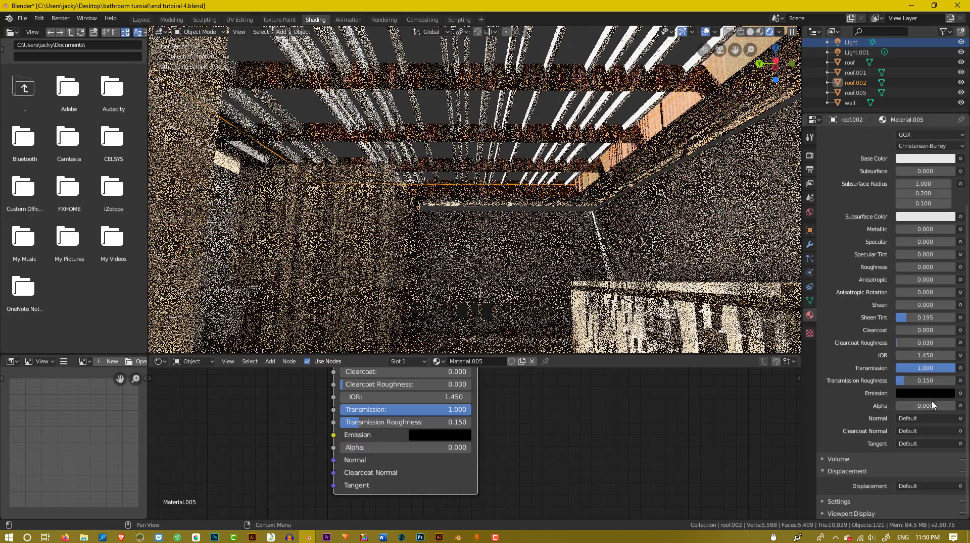
pyautogui.moveTo(926, 412); pyautogui.dragTo(941, 407)
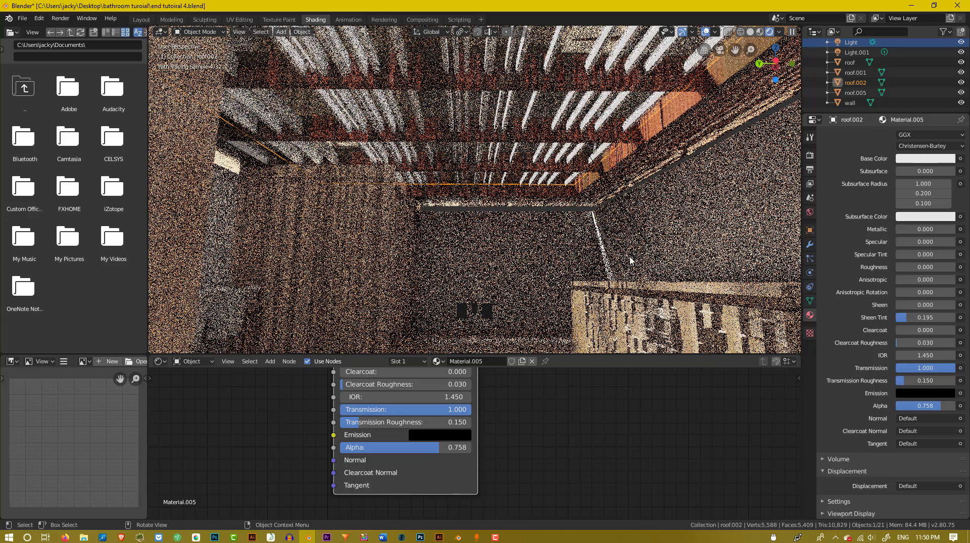
# - Set the Alpha of the roof.002 glass material back to 0.8
pyautogui.click(926, 406)
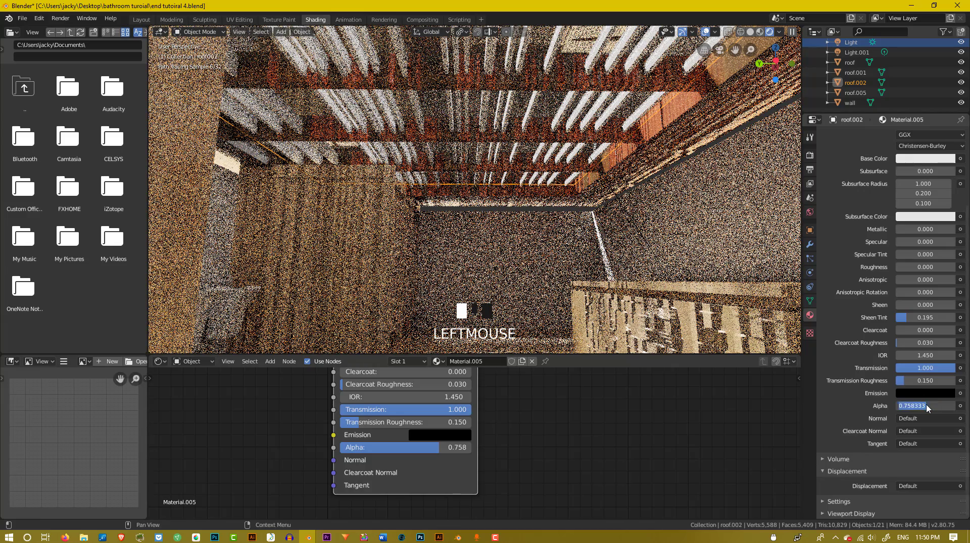
pyautogui.press('BackSpace')
pyautogui.press('BackSpace')
pyautogui.press('BackSpace')
pyautogui.press('BackSpace')
pyautogui.press('BackSpace')
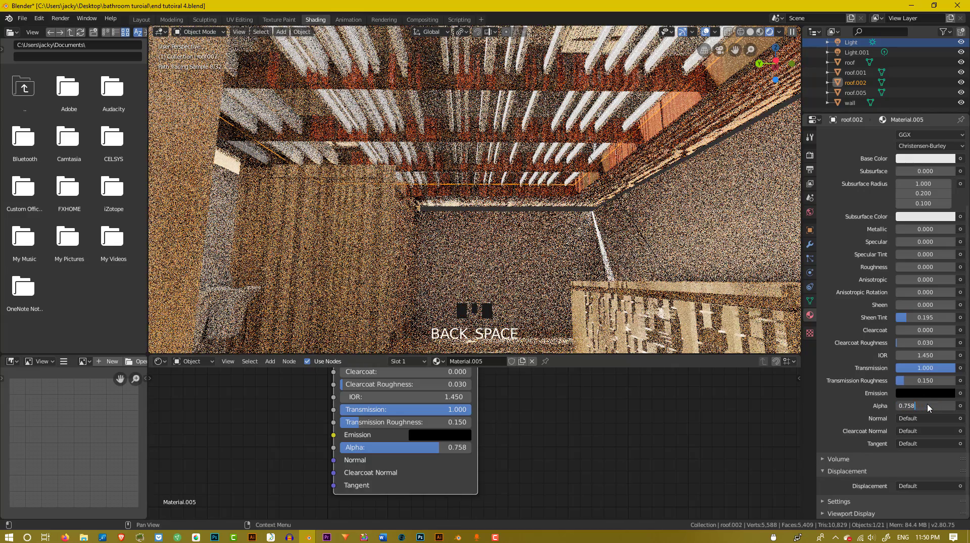
pyautogui.write('8')
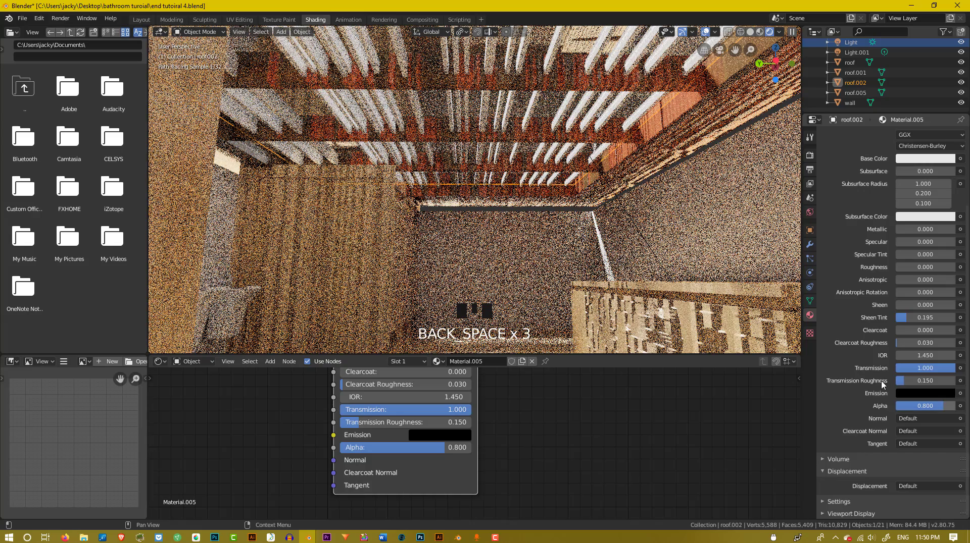
pyautogui.press('Return')
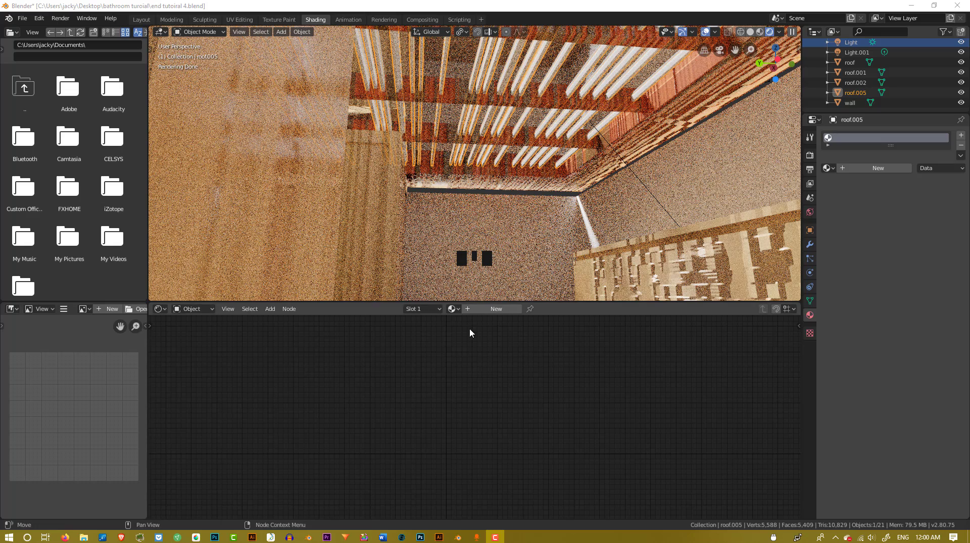
# - Assign the existing wood material named Material to the ceiling slats roof.005 and make it a single-user copy
pyautogui.click(452, 309)
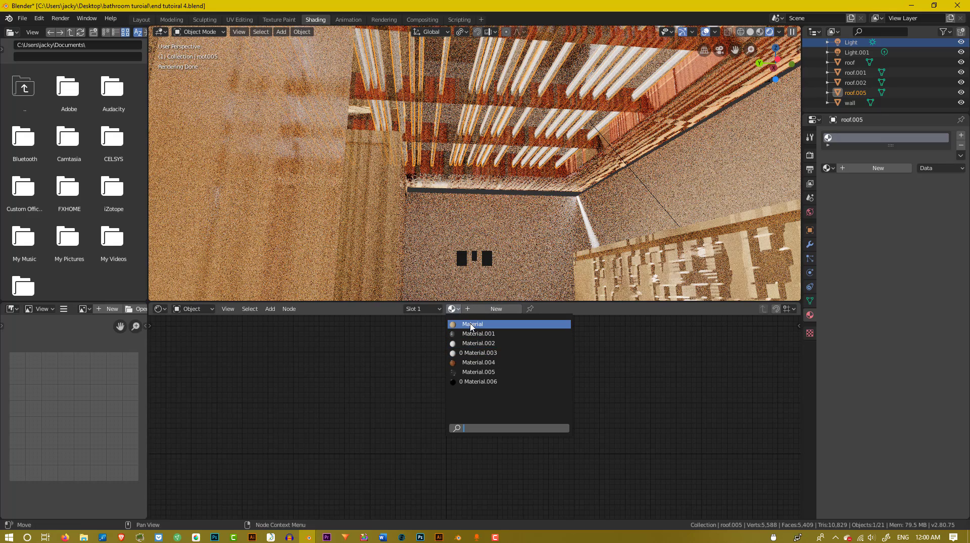
pyautogui.click(470, 325)
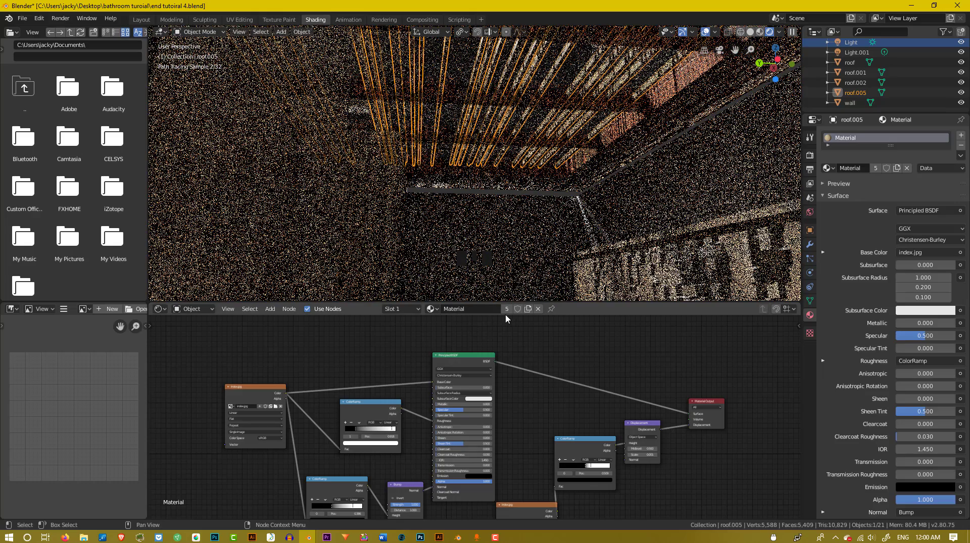
pyautogui.click(506, 310)
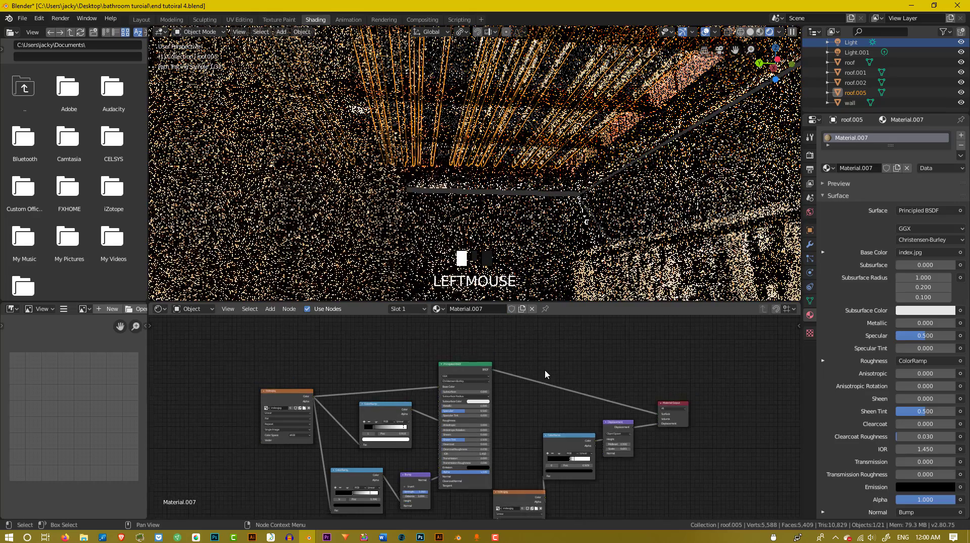
# - Examine the copied slat material's node tree, including its image texture, ColorRamp, Bump and Displacement nodes
pyautogui.moveTo(411, 379); pyautogui.dragTo(438, 428, button='middle')
pyautogui.scroll(2, 438, 430)
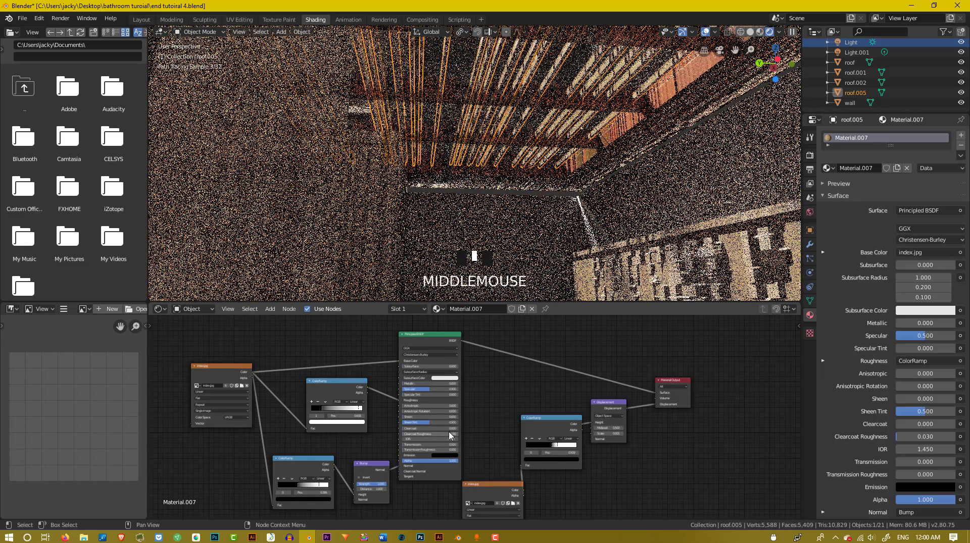
pyautogui.moveTo(196, 347); pyautogui.dragTo(210, 439)
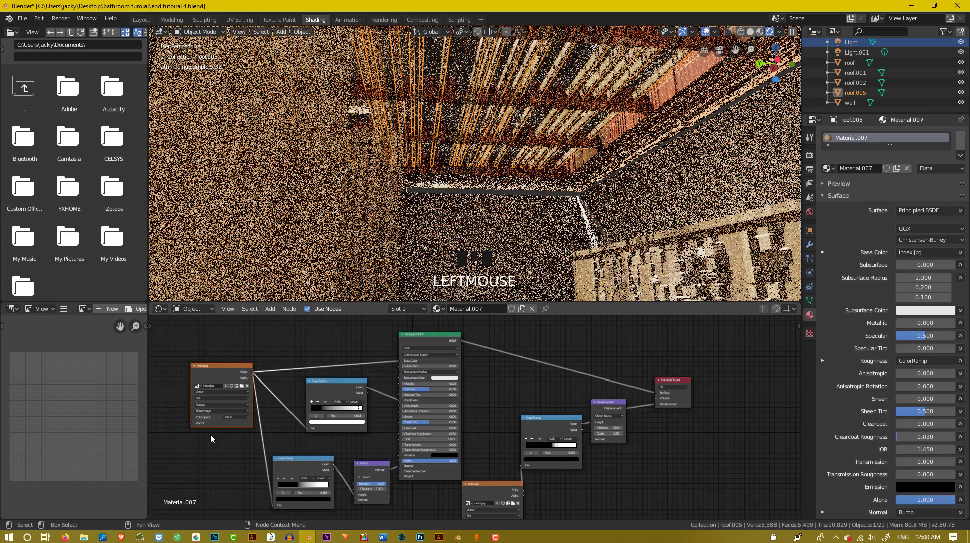
pyautogui.moveTo(214, 433); pyautogui.dragTo(311, 444, button='middle')
pyautogui.scroll(4, 311, 441)
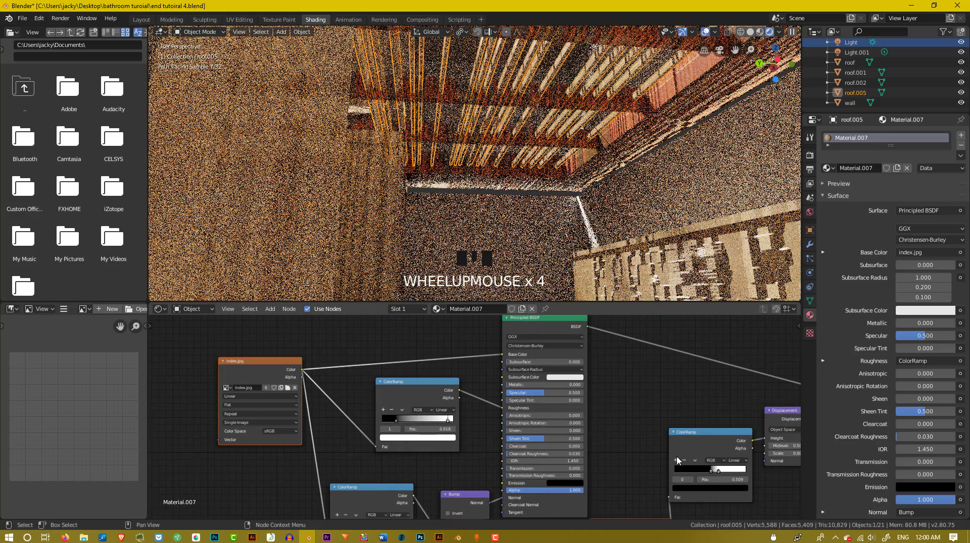
pyautogui.moveTo(693, 482); pyautogui.dragTo(436, 425, button='middle')
pyautogui.moveTo(373, 439); pyautogui.dragTo(361, 500)
pyautogui.moveTo(348, 456); pyautogui.dragTo(483, 410, button='middle')
pyautogui.scroll(-3, 564, 459)
pyautogui.moveTo(302, 334); pyautogui.dragTo(327, 388, button='middle')
pyautogui.middleClick(375, 375)
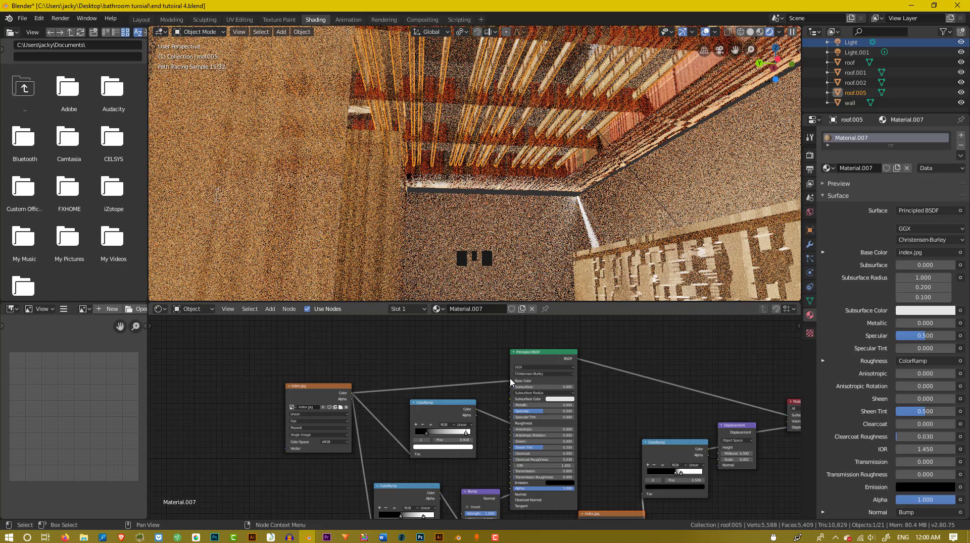
# - Disconnect the index.jpg texture from the slat material's Base Color and set the Base Color to black
pyautogui.moveTo(510, 381); pyautogui.dragTo(498, 380)
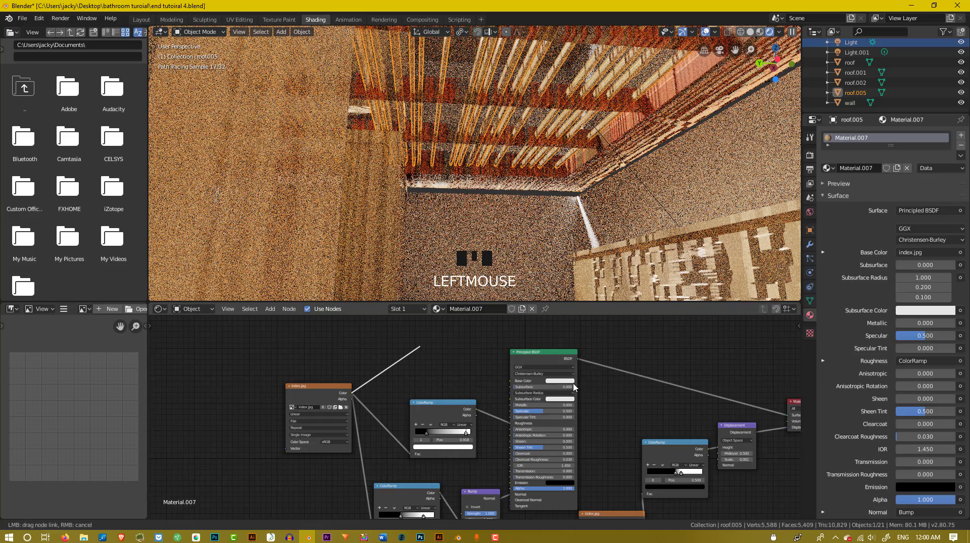
pyautogui.moveTo(574, 387); pyautogui.dragTo(571, 385)
pyautogui.click(559, 381)
pyautogui.click(593, 317)
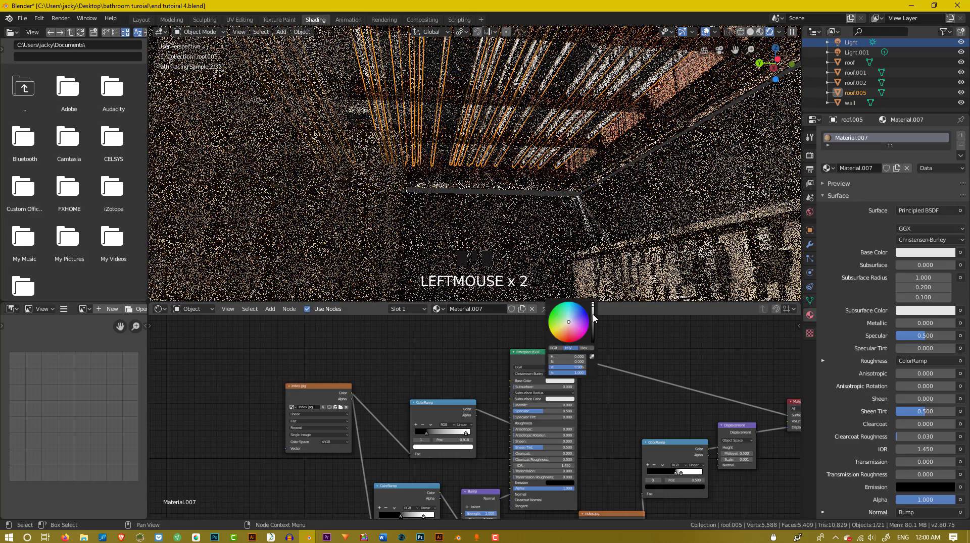
pyautogui.click(593, 342)
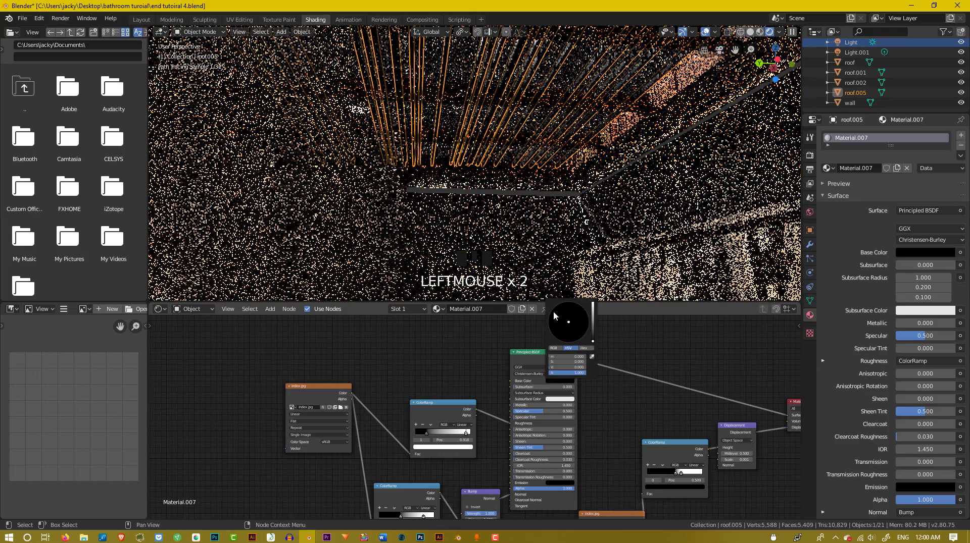
# - Delete the ColorRamp node feeding the slat material's Roughness and set its Metallic value to 1.000
pyautogui.scroll(6, 537, 431)
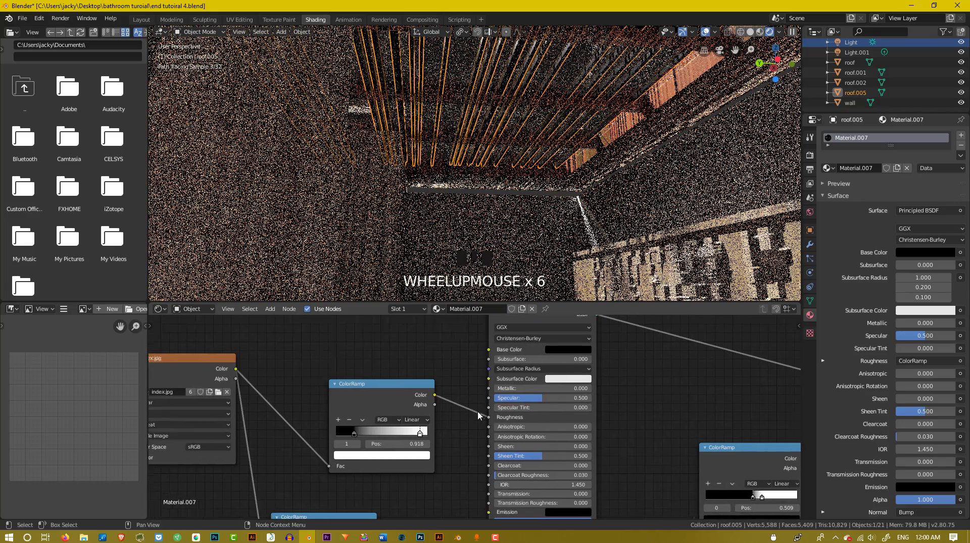
pyautogui.moveTo(470, 395); pyautogui.dragTo(464, 394, button='middle')
pyautogui.click(382, 453)
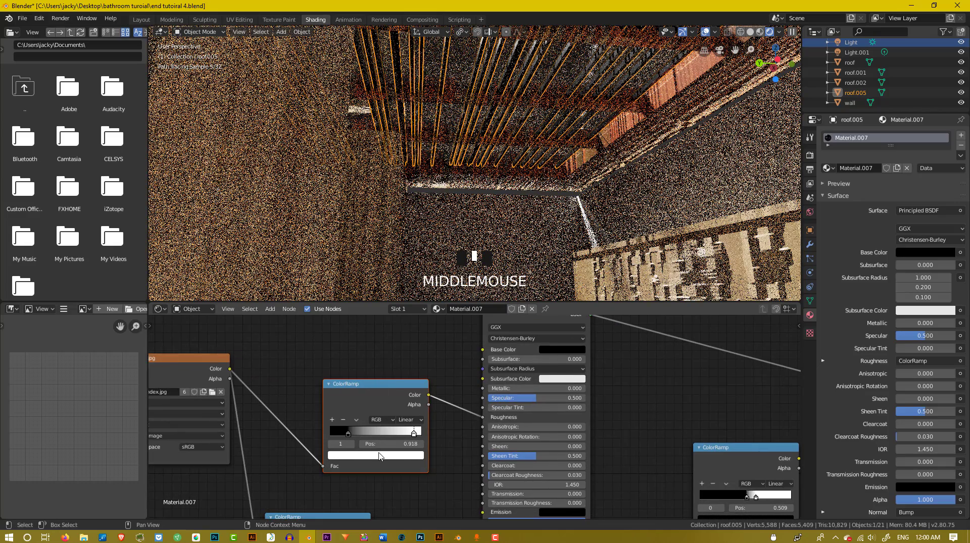
pyautogui.press('Delete')
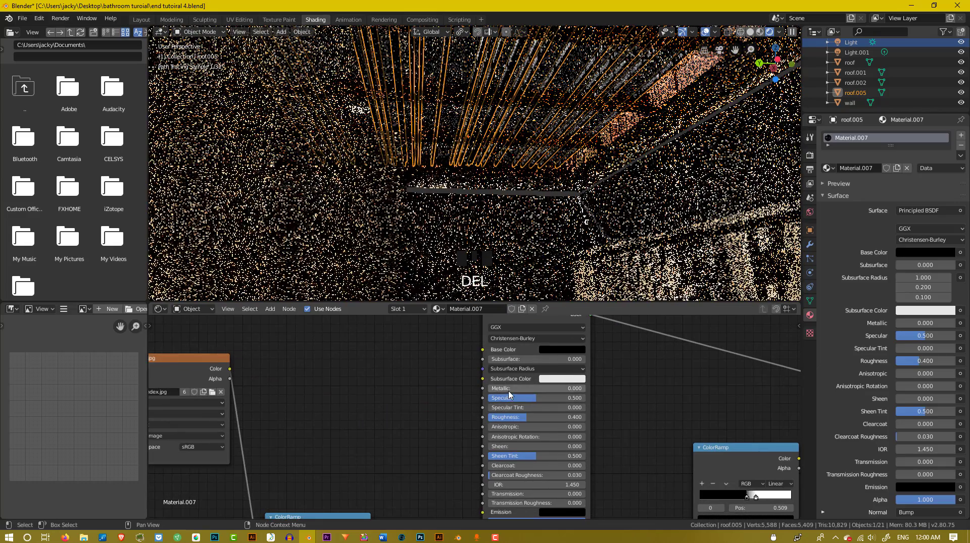
pyautogui.moveTo(725, 387); pyautogui.dragTo(746, 388)
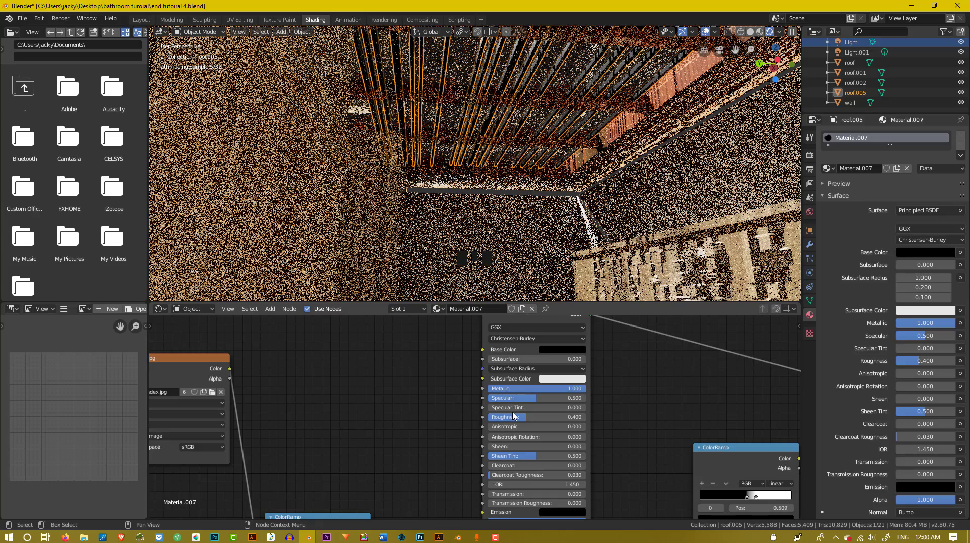
pyautogui.moveTo(495, 411); pyautogui.dragTo(457, 398, button='middle')
pyautogui.scroll(3, 470, 402)
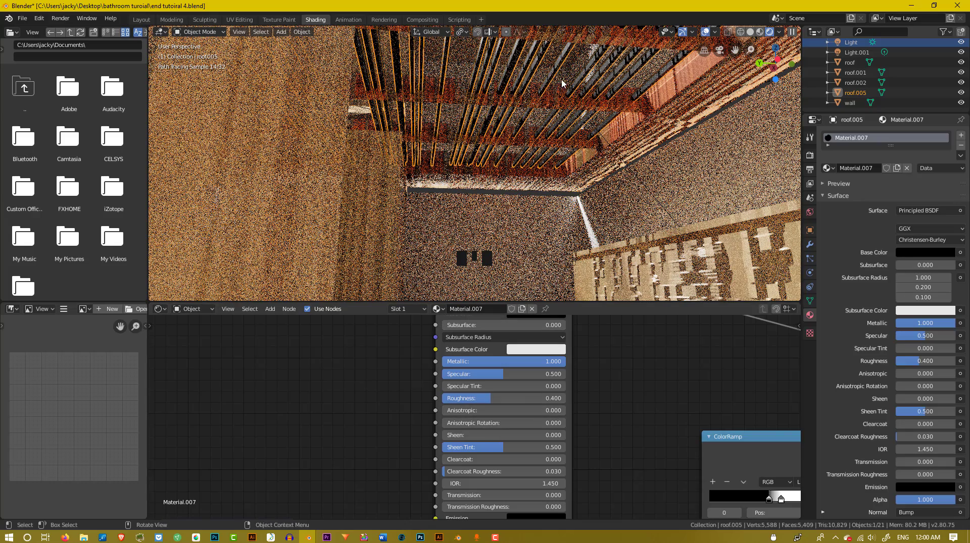
pyautogui.moveTo(578, 426); pyautogui.dragTo(542, 386, button='middle')
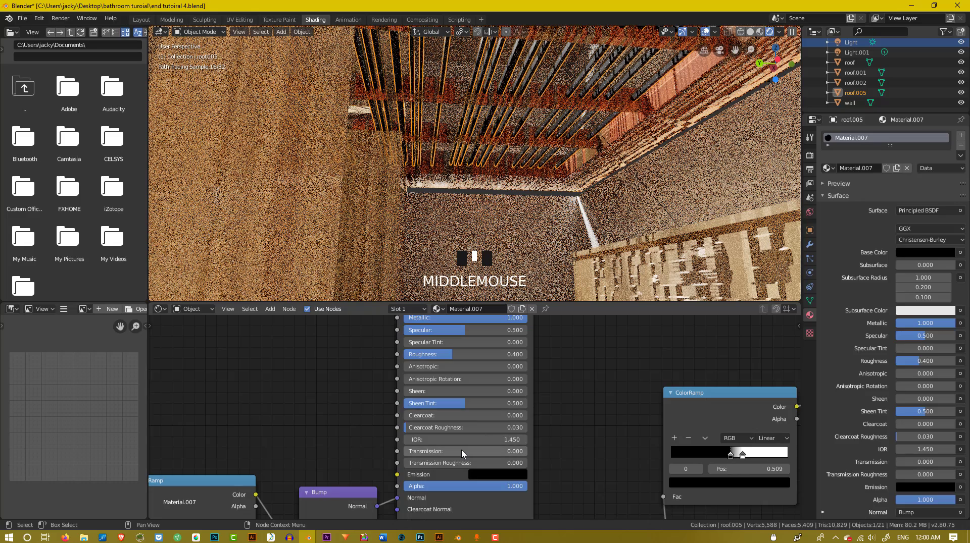
pyautogui.moveTo(469, 441); pyautogui.dragTo(470, 450, button='middle')
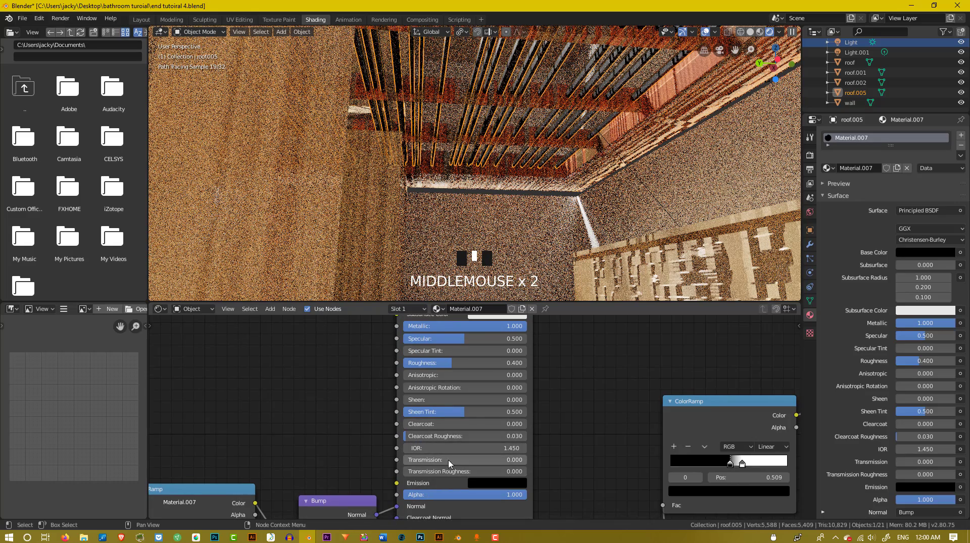
pyautogui.moveTo(524, 471); pyautogui.dragTo(494, 432, button='middle')
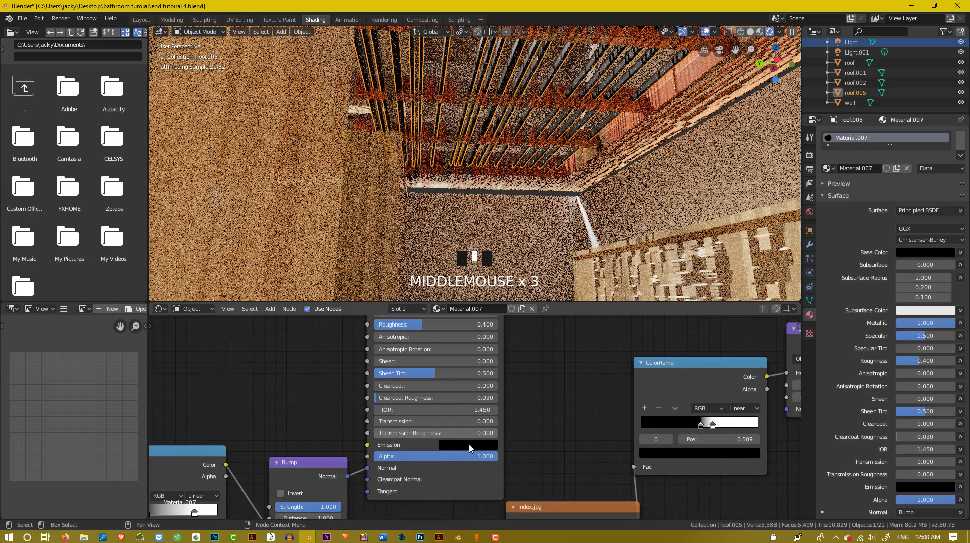
# - Examine the slat material's remaining nodes, including the Principled BSDF, Bump, Displacement and index.jpg texture nodes
pyautogui.moveTo(441, 403); pyautogui.dragTo(466, 461, button='middle')
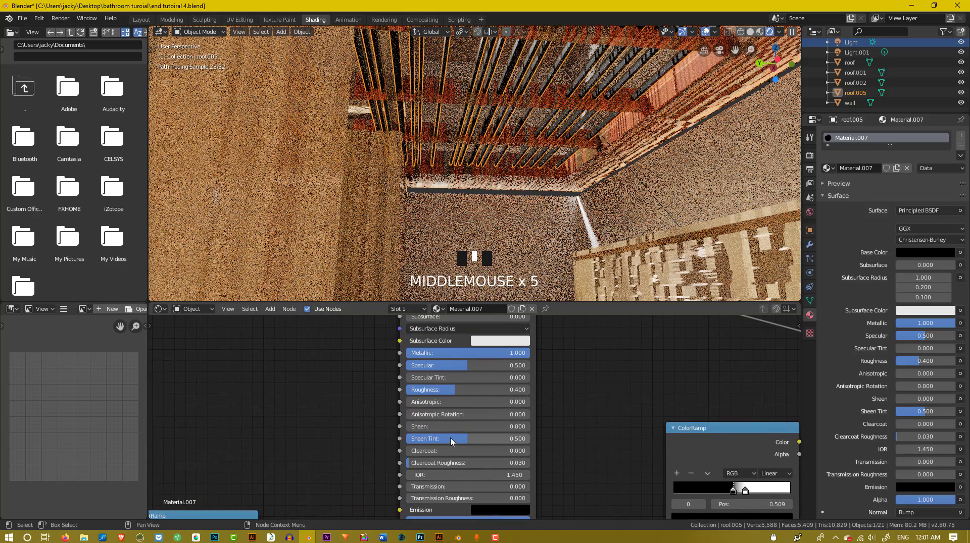
pyautogui.scroll(-1, 435, 411)
pyautogui.moveTo(293, 456); pyautogui.dragTo(446, 487, button='middle')
pyautogui.scroll(-4, 550, 366)
pyautogui.scroll(-5, 412, 408)
pyautogui.moveTo(412, 407); pyautogui.dragTo(373, 360, button='middle')
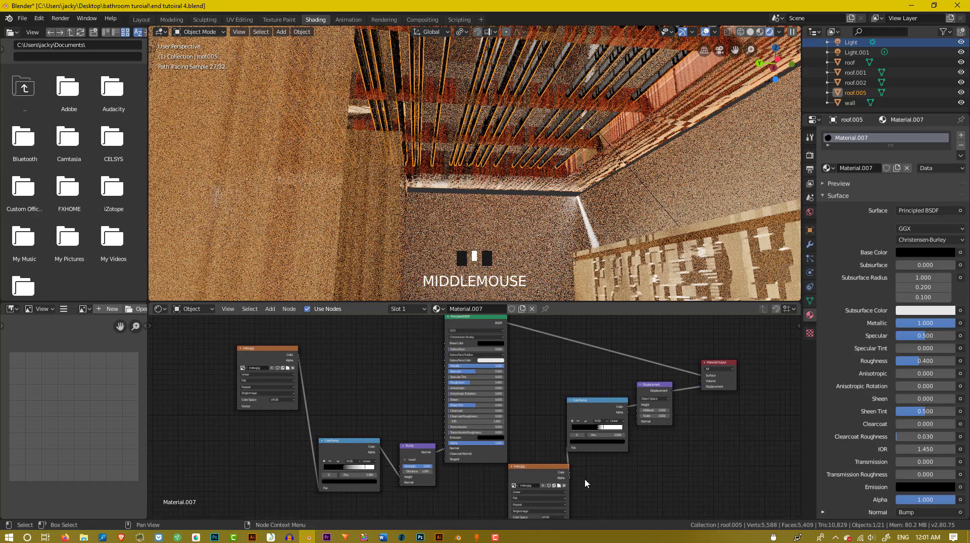
pyautogui.scroll(4, 274, 373)
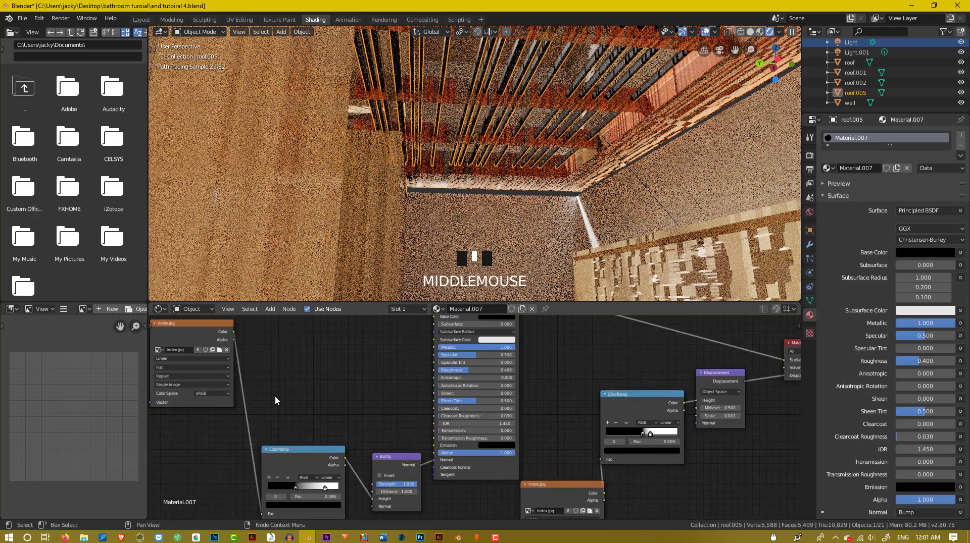
pyautogui.moveTo(220, 376); pyautogui.dragTo(344, 446, button='middle')
pyautogui.scroll(4, 343, 451)
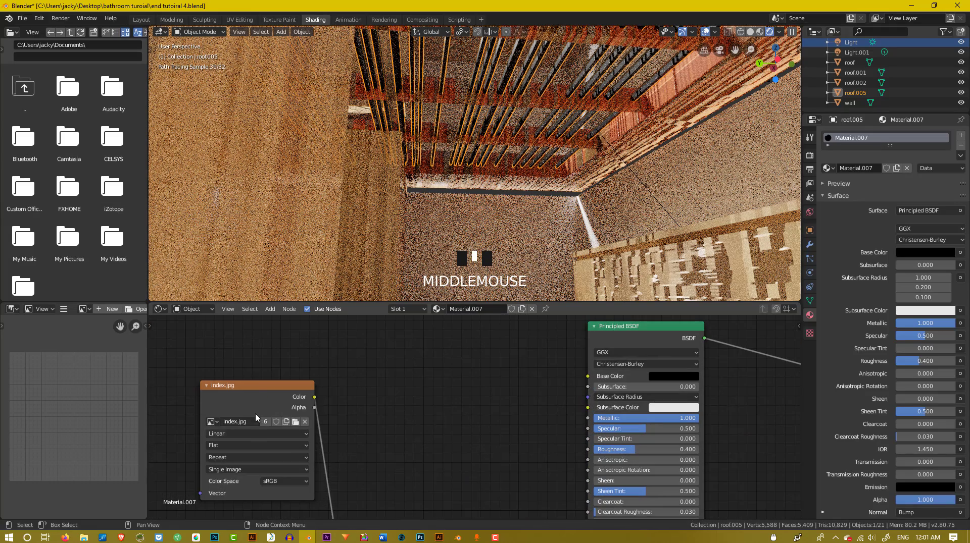
# - Delete both index.jpg texture nodes feeding the Bump and Displacement ColorRamps of the slat material
pyautogui.click(242, 437)
pyautogui.scroll(-5, 314, 434)
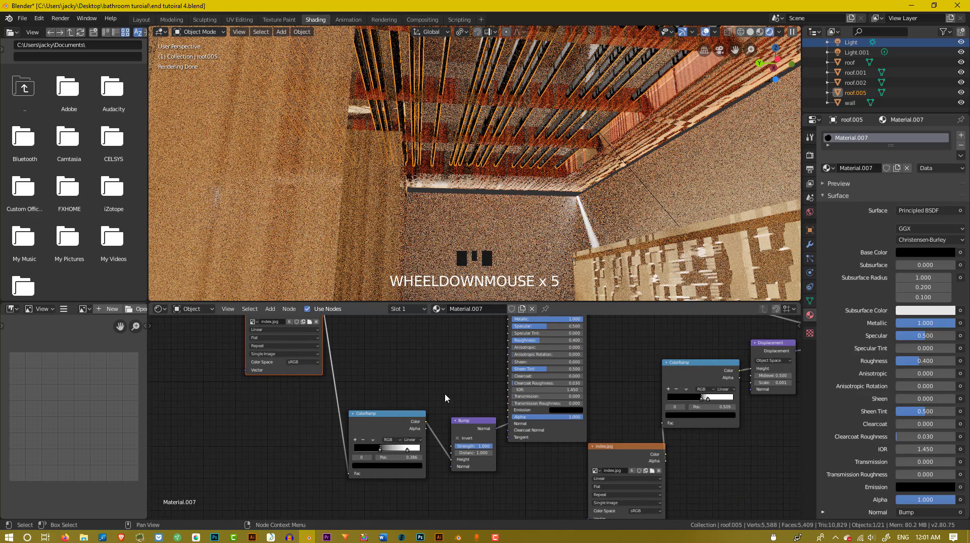
pyautogui.scroll(3, 457, 415)
pyautogui.moveTo(456, 415); pyautogui.dragTo(477, 456, button='middle')
pyautogui.scroll(1, 432, 421)
pyautogui.scroll(-1, 370, 415)
pyautogui.scroll(-3, 348, 438)
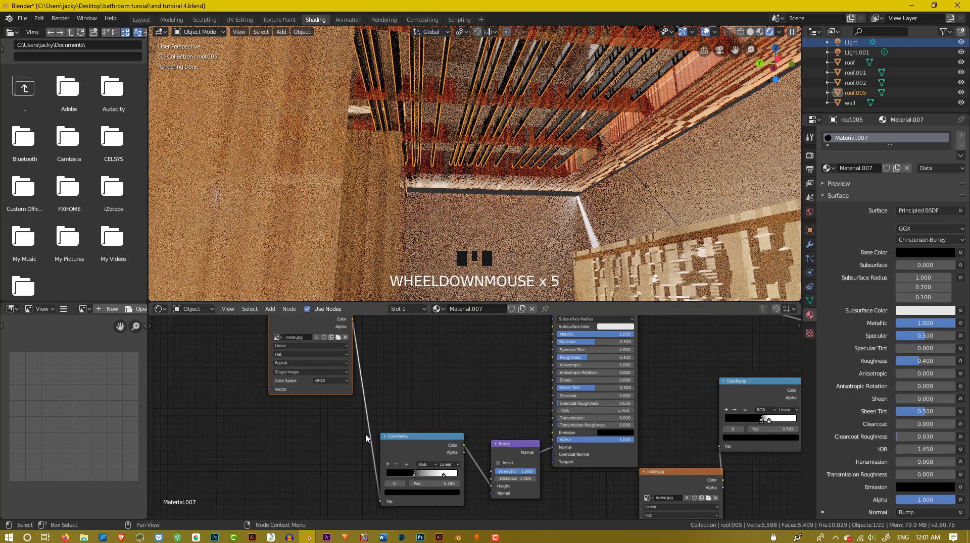
pyautogui.moveTo(320, 435); pyautogui.dragTo(264, 435, button='middle')
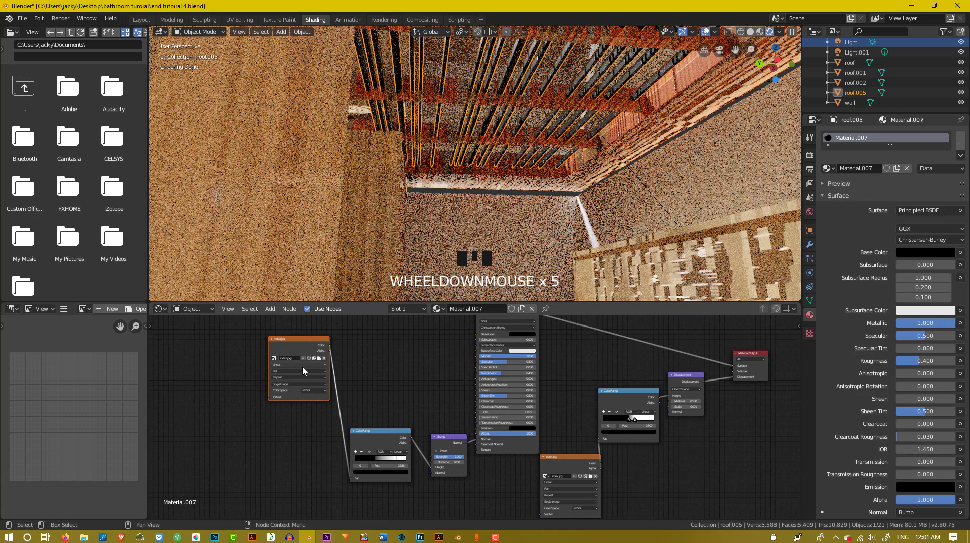
pyautogui.moveTo(291, 379); pyautogui.dragTo(281, 383, button='middle')
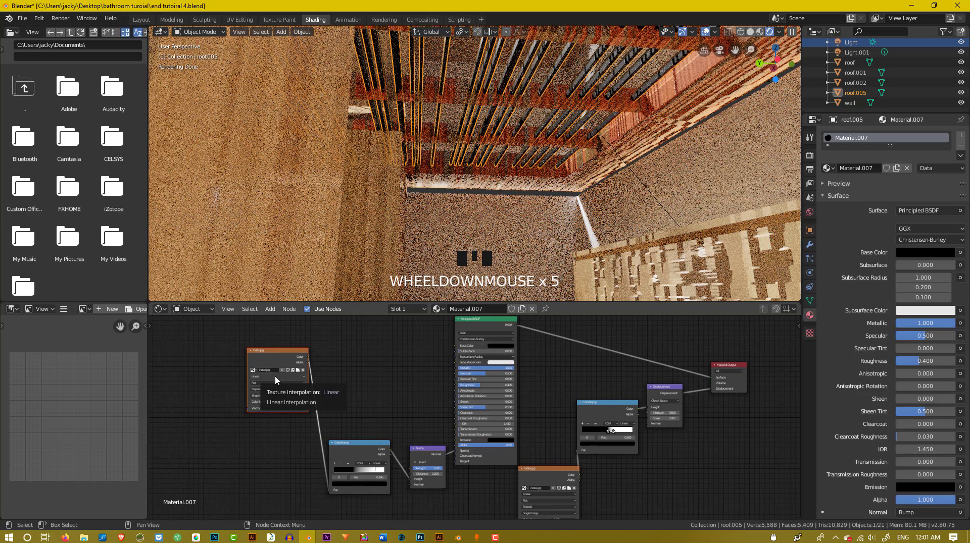
pyautogui.moveTo(423, 404); pyautogui.dragTo(397, 384, button='middle')
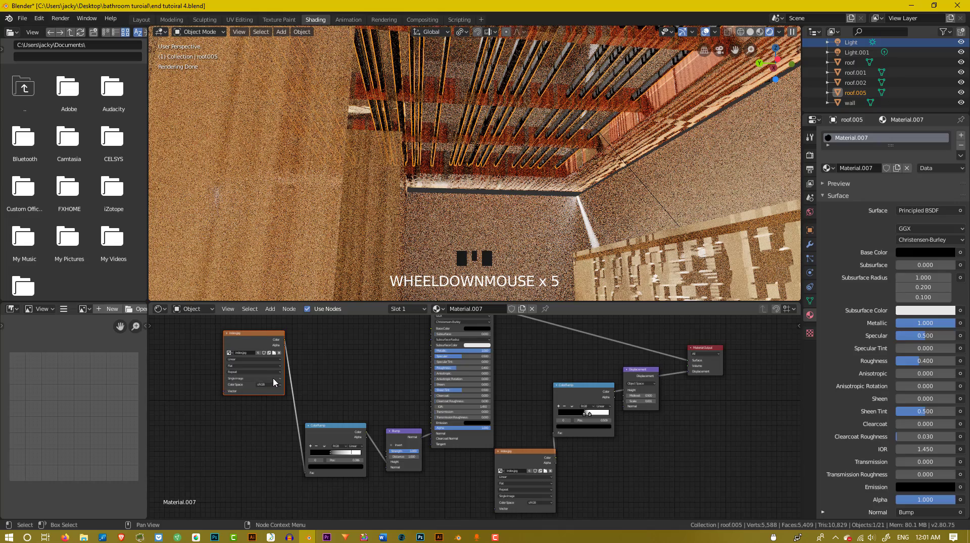
pyautogui.press('Delete')
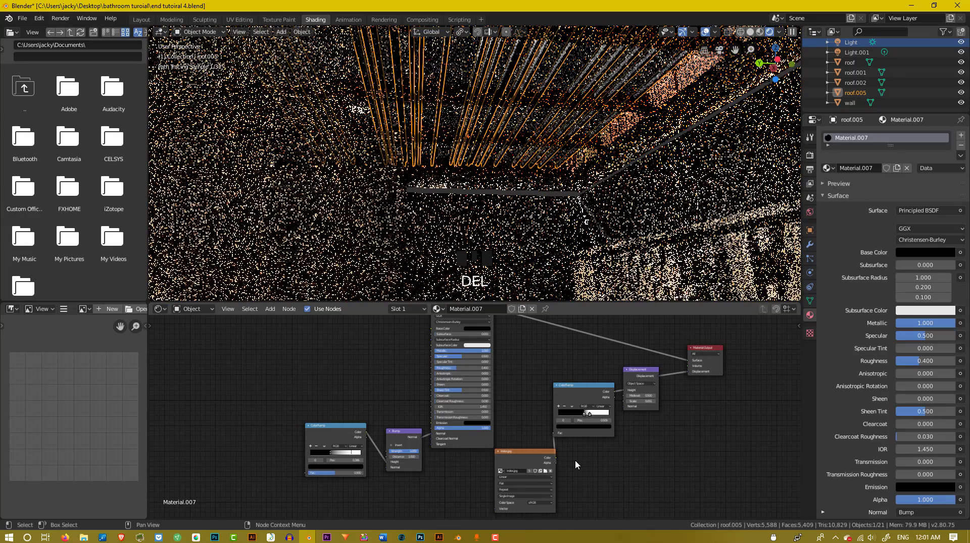
pyautogui.click(546, 455)
pyautogui.press('Delete')
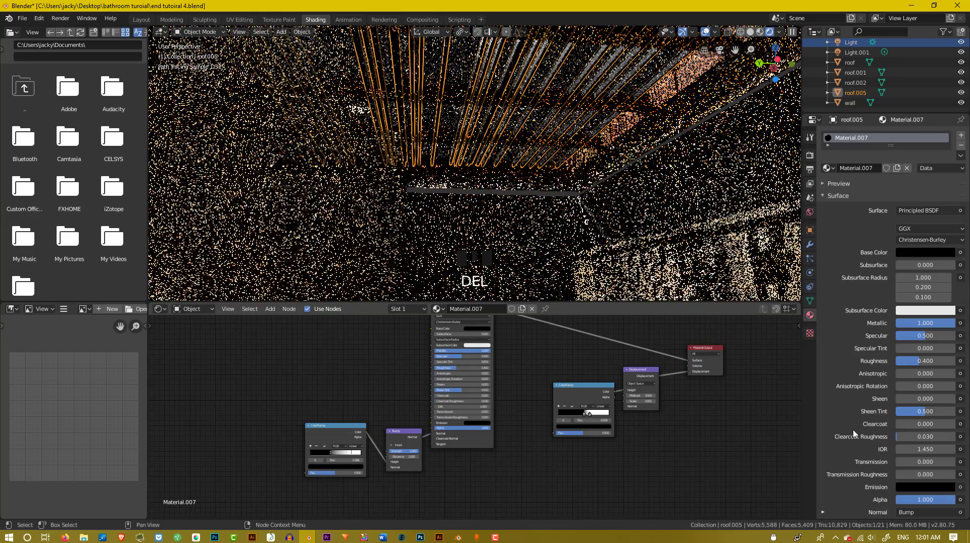
# - Add the rust image 0d914c6e8459d3ad907a61d73137a49f.png from the Desktop folder to the slat material's node tree as an image texture
pyautogui.moveTo(599, 406); pyautogui.dragTo(557, 426, button='middle')
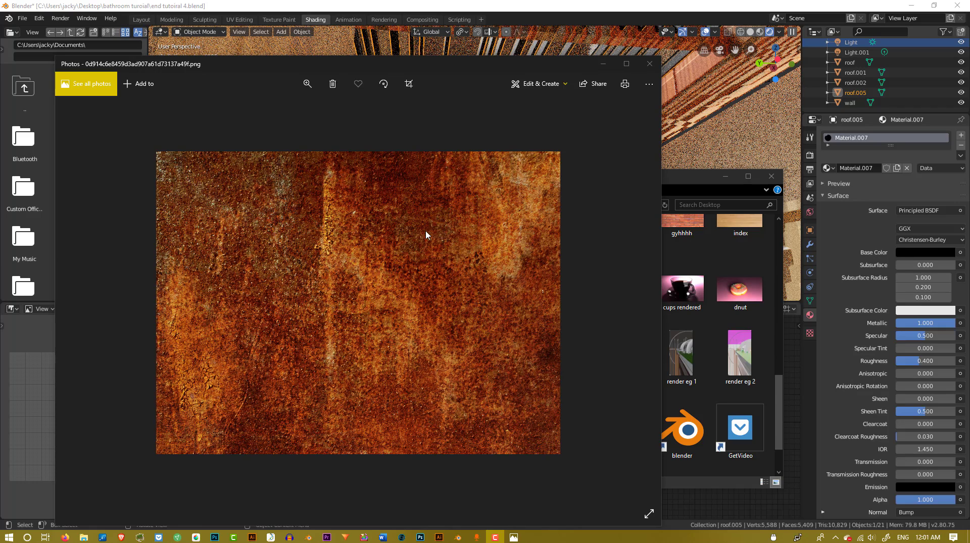
pyautogui.click(649, 64)
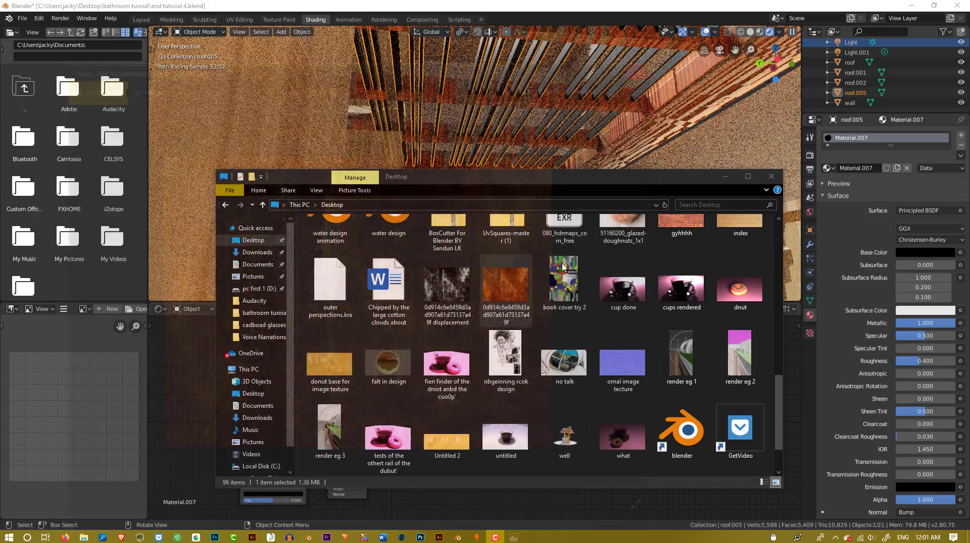
pyautogui.moveTo(165, 468); pyautogui.dragTo(185, 427)
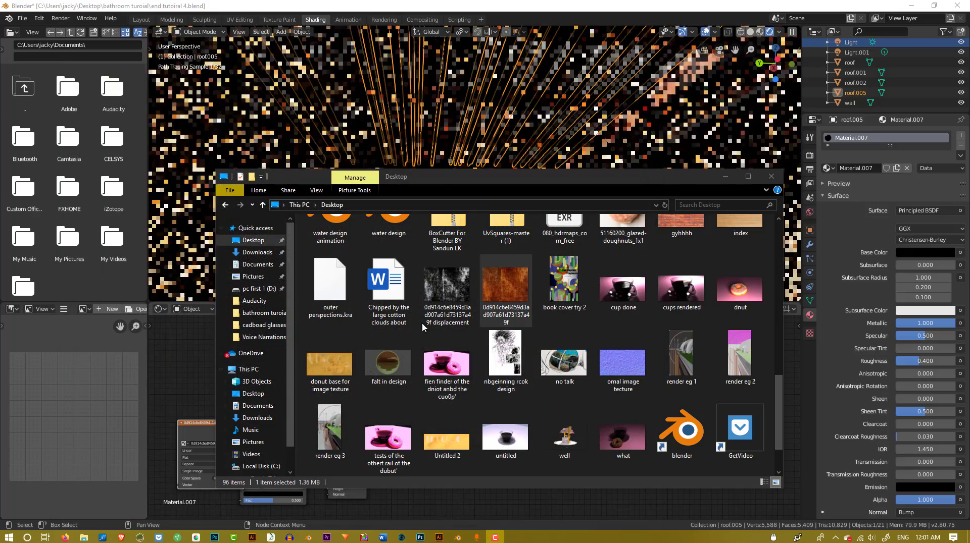
pyautogui.click(722, 178)
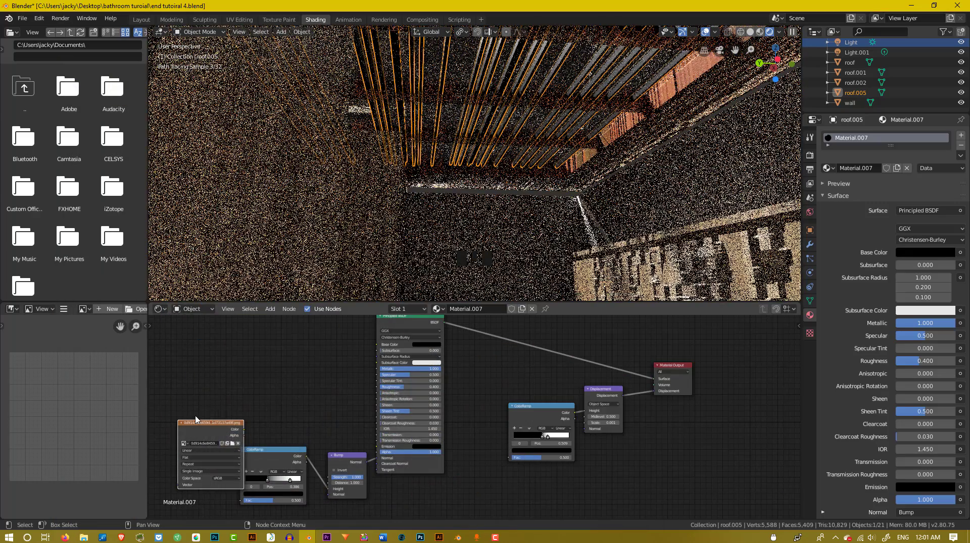
# - Position the rust texture node above the Bump's ColorRamp and connect its Color output to that ColorRamp's Fac input
pyautogui.moveTo(196, 423); pyautogui.dragTo(163, 354)
pyautogui.scroll(3, 207, 387)
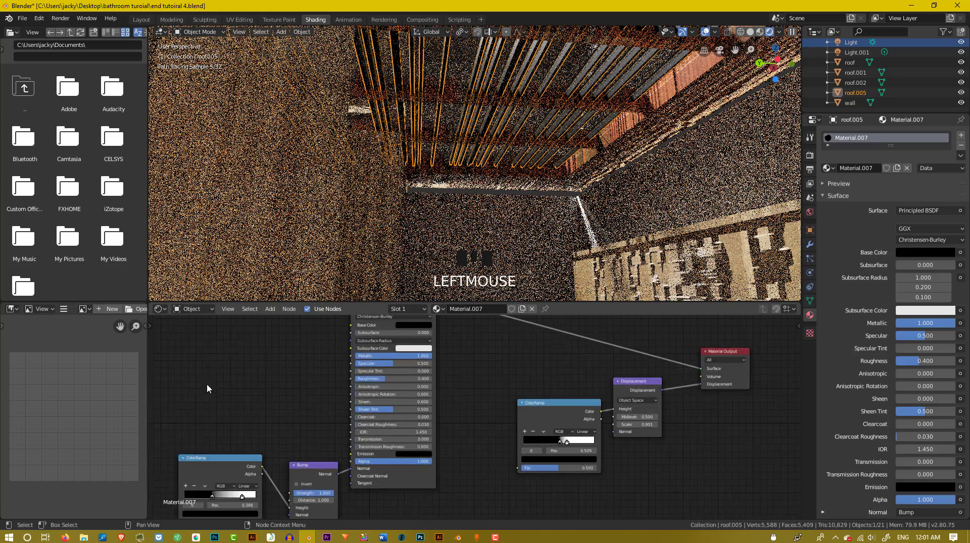
pyautogui.moveTo(208, 388); pyautogui.dragTo(367, 398, button='middle')
pyautogui.scroll(-1, 367, 399)
pyautogui.moveTo(313, 365); pyautogui.dragTo(323, 469)
pyautogui.moveTo(323, 469); pyautogui.dragTo(319, 404, button='middle')
pyautogui.scroll(-1, 332, 394)
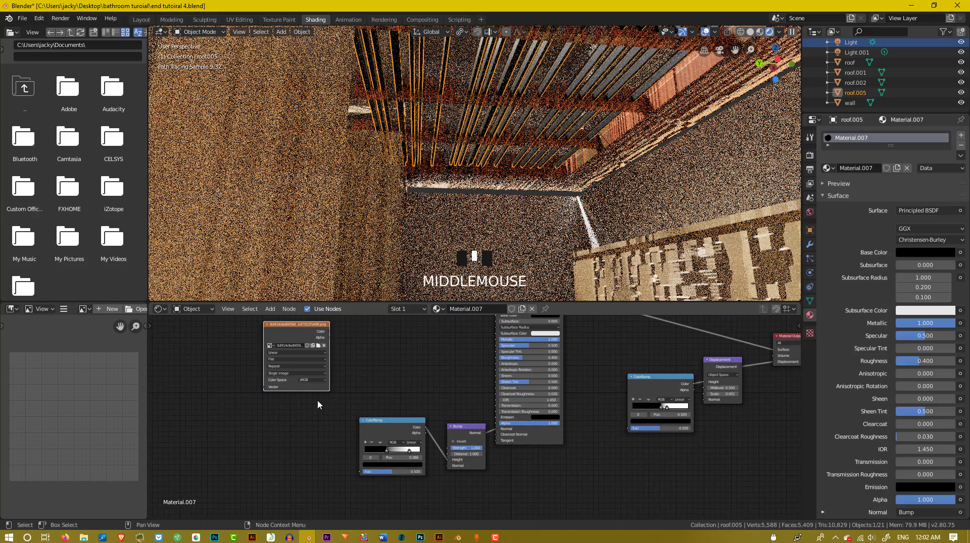
pyautogui.moveTo(328, 337); pyautogui.dragTo(359, 471)
pyautogui.moveTo(421, 412); pyautogui.dragTo(323, 403, button='middle')
# - Duplicate the rust texture node and connect the copy's Color output to the Fac input of the Displacement's ColorRamp
pyautogui.click(206, 353)
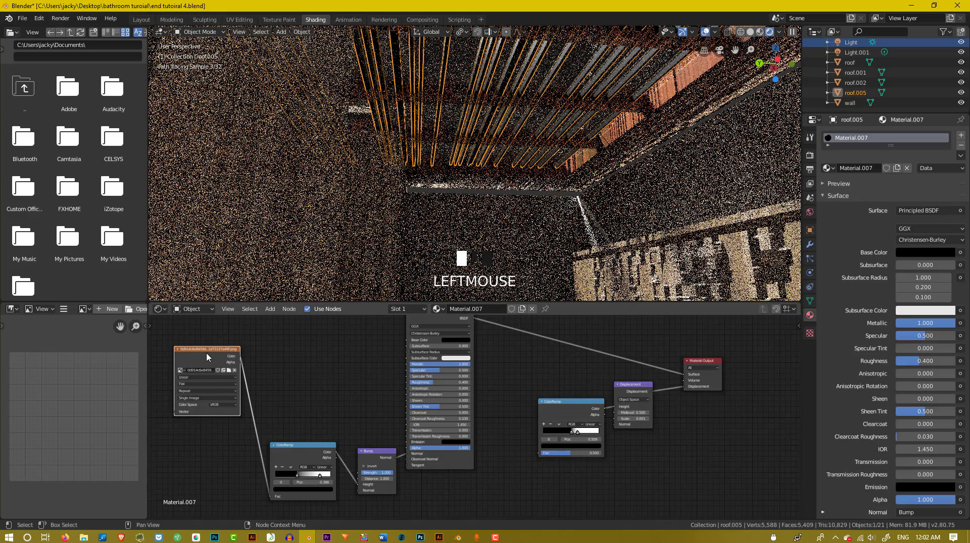
pyautogui.hotkey('shift', 'd')
pyautogui.click(501, 423)
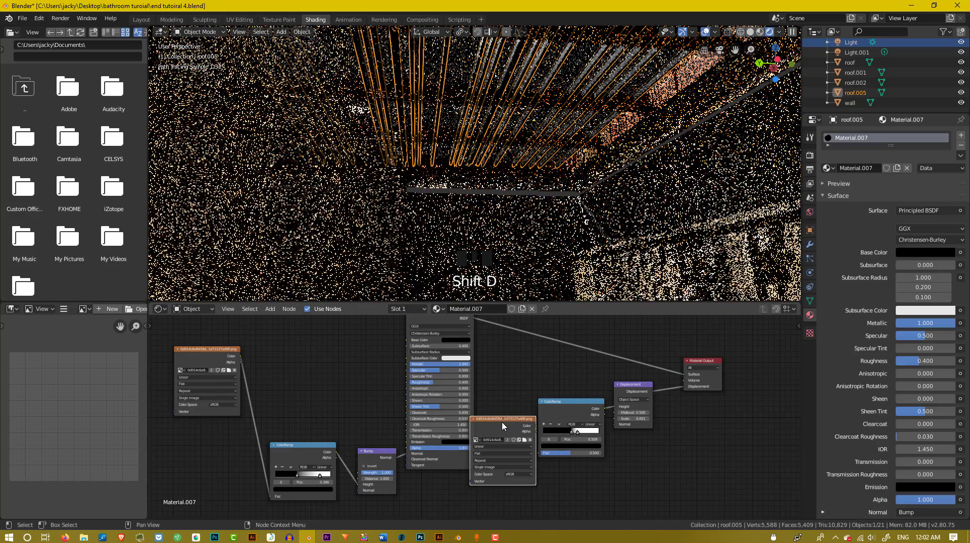
pyautogui.scroll(2, 538, 421)
pyautogui.moveTo(432, 387); pyautogui.dragTo(407, 362, button='middle')
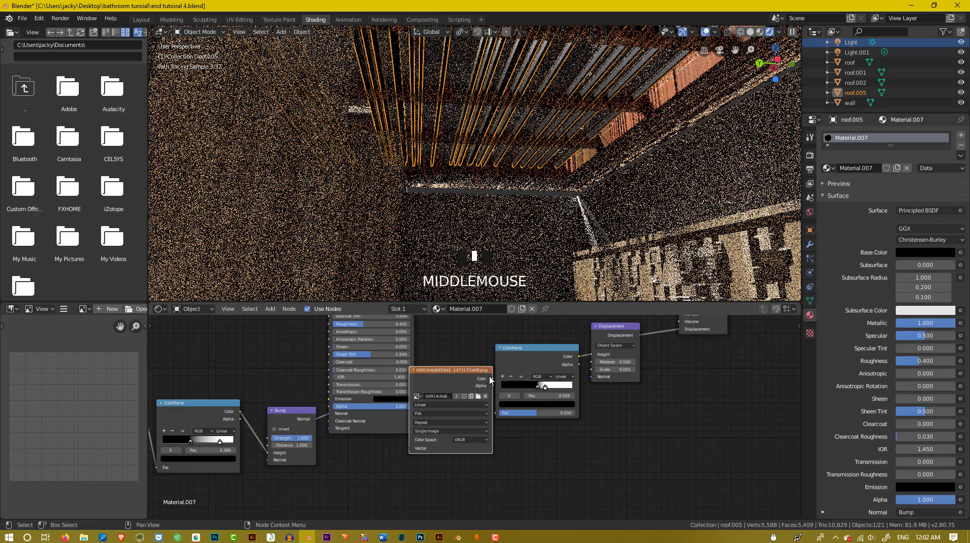
pyautogui.moveTo(492, 378); pyautogui.dragTo(498, 414)
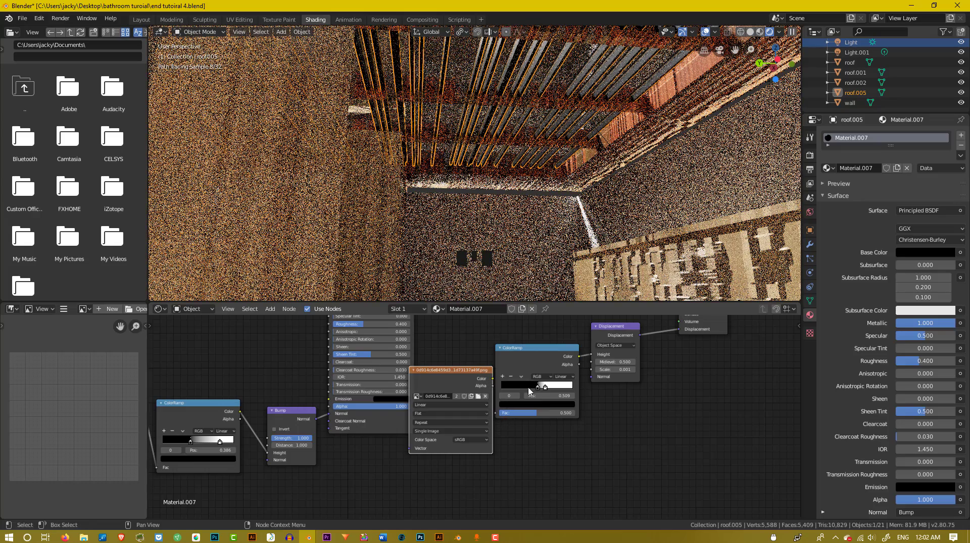
pyautogui.moveTo(444, 380); pyautogui.dragTo(403, 388)
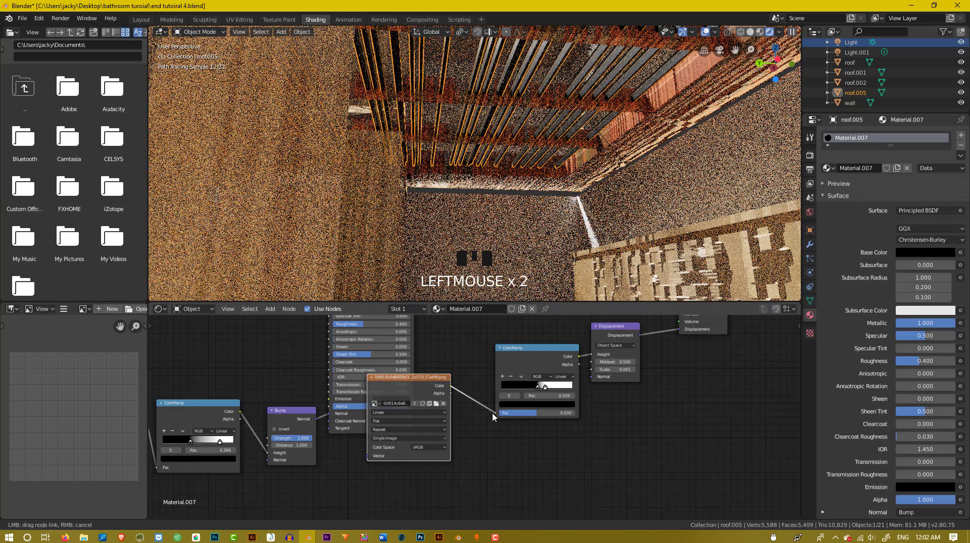
pyautogui.moveTo(492, 413); pyautogui.dragTo(495, 413)
# - Inspect the textured ceiling slats in the rendered viewport and switch the viewport to solid shading
pyautogui.scroll(3, 538, 115)
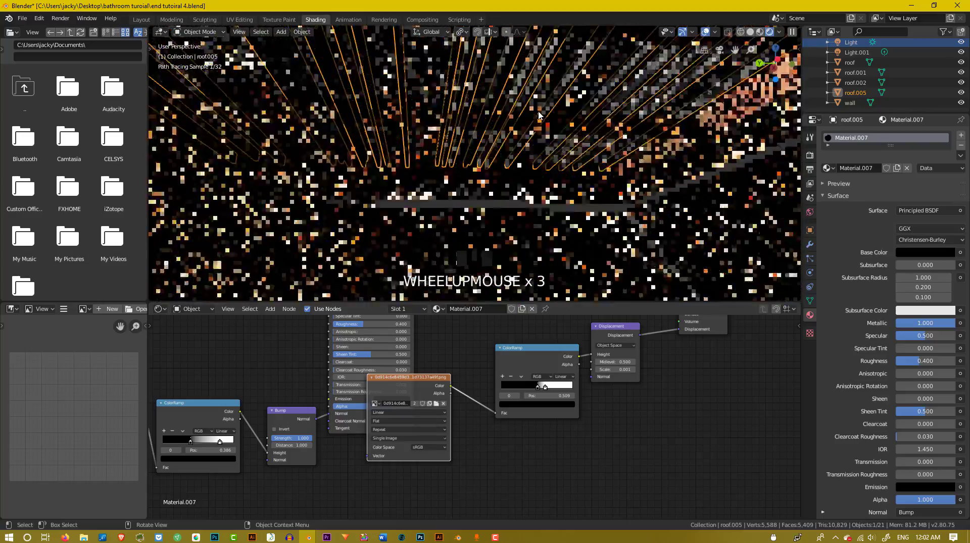
pyautogui.moveTo(539, 115)
pyautogui.mouseDown(button='middle')
pyautogui.moveTo(528, 160)
pyautogui.moveTo(538, 124)
pyautogui.moveTo(475, 212)
pyautogui.moveTo(509, 226)
pyautogui.moveTo(606, 216)
pyautogui.moveTo(622, 195)
pyautogui.mouseUp(button='middle')
pyautogui.scroll(-8, 527, 161)
pyautogui.scroll(1, 539, 124)
pyautogui.click(750, 32)
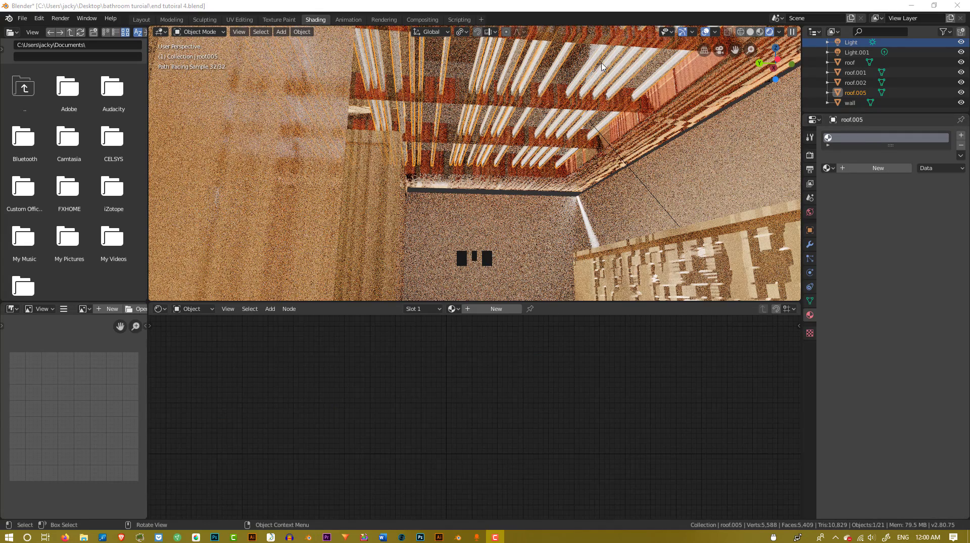
# - Assign the existing wood material named Material to roof.005 and make it a single-user copy
pyautogui.click(453, 309)
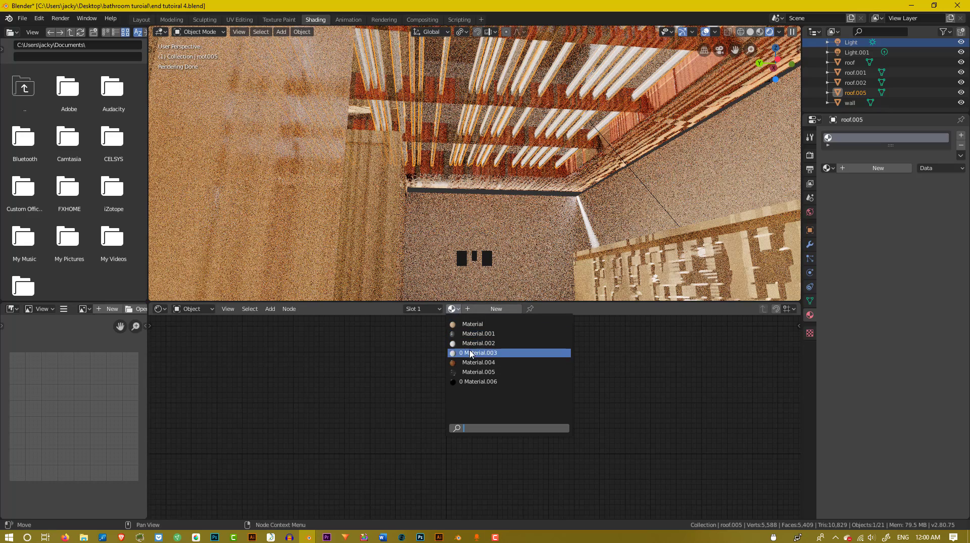
pyautogui.click(469, 325)
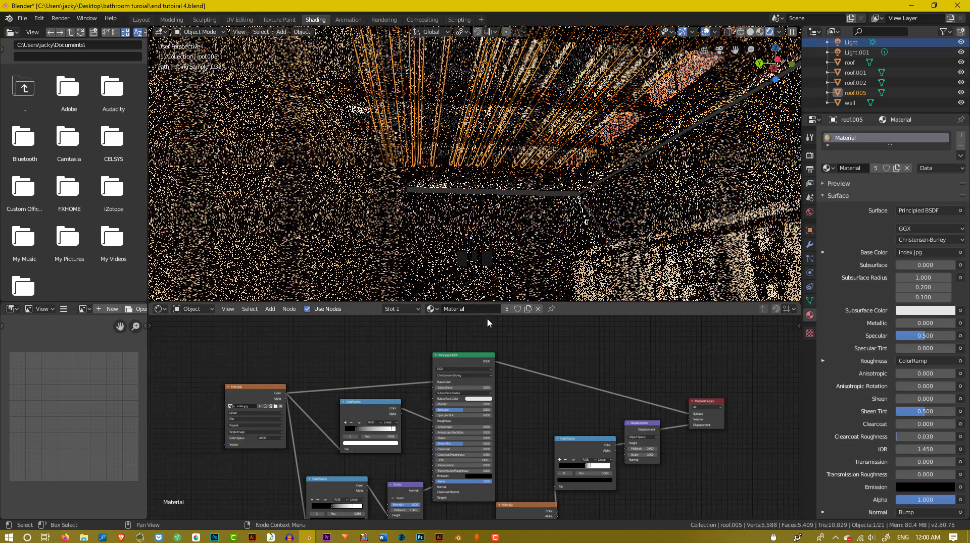
pyautogui.click(506, 310)
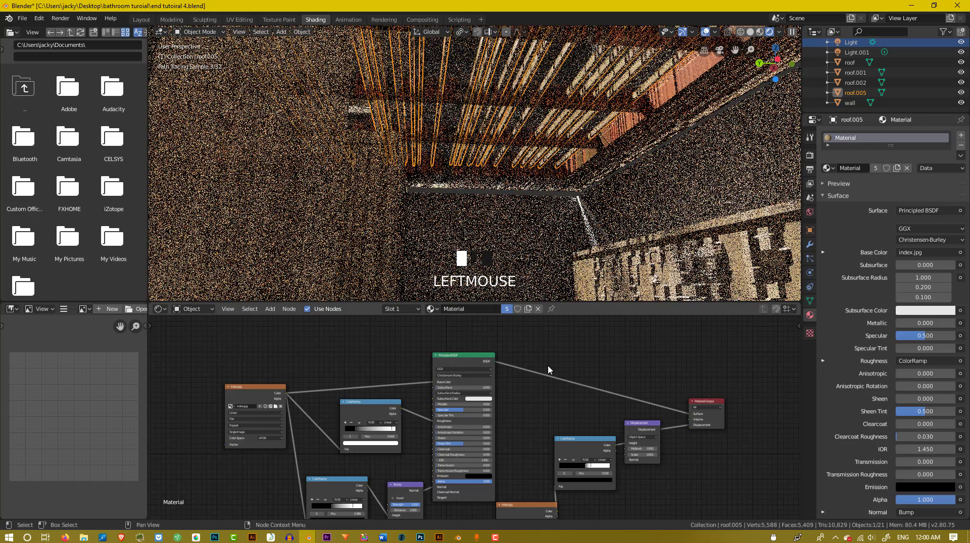
# - Examine the copied material's index.jpg texture nodes and how they feed the Principled BSDF, ColorRamps, Bump and Displacement
pyautogui.scroll(-2, 546, 371)
pyautogui.moveTo(545, 371); pyautogui.dragTo(483, 310, button='middle')
pyautogui.scroll(2, 411, 374)
pyautogui.moveTo(417, 389); pyautogui.dragTo(449, 433, button='middle')
pyautogui.moveTo(195, 347); pyautogui.dragTo(210, 441)
pyautogui.moveTo(216, 437); pyautogui.dragTo(312, 447, button='middle')
pyautogui.scroll(4, 309, 439)
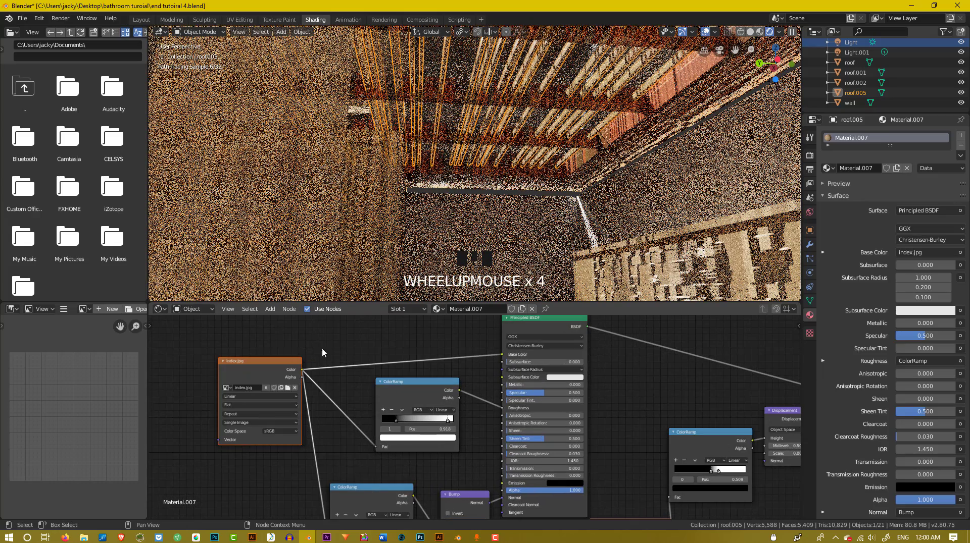
pyautogui.moveTo(641, 518); pyautogui.dragTo(386, 462, button='middle')
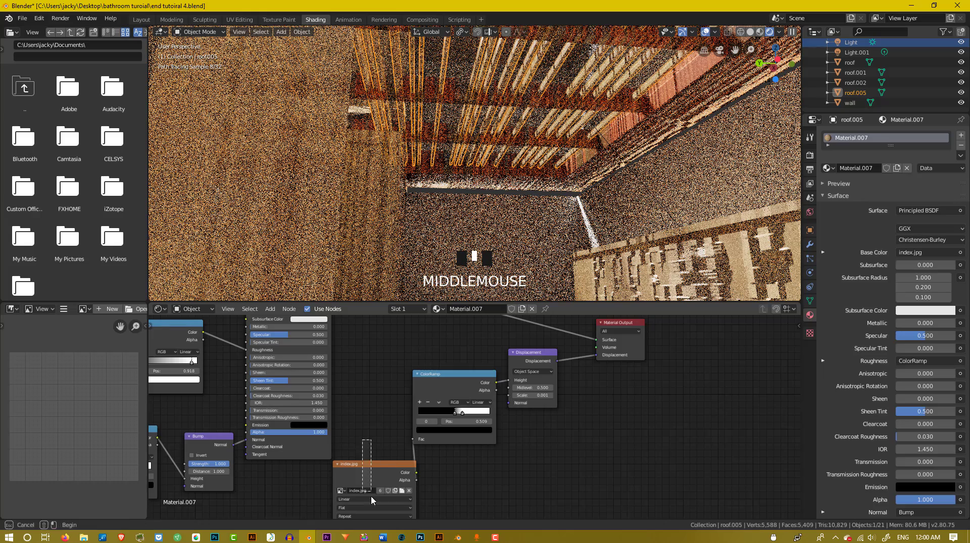
pyautogui.moveTo(371, 497); pyautogui.dragTo(372, 500)
pyautogui.moveTo(367, 478); pyautogui.dragTo(500, 434, button='middle')
pyautogui.scroll(-3, 482, 411)
pyautogui.moveTo(477, 403); pyautogui.dragTo(566, 463, button='middle')
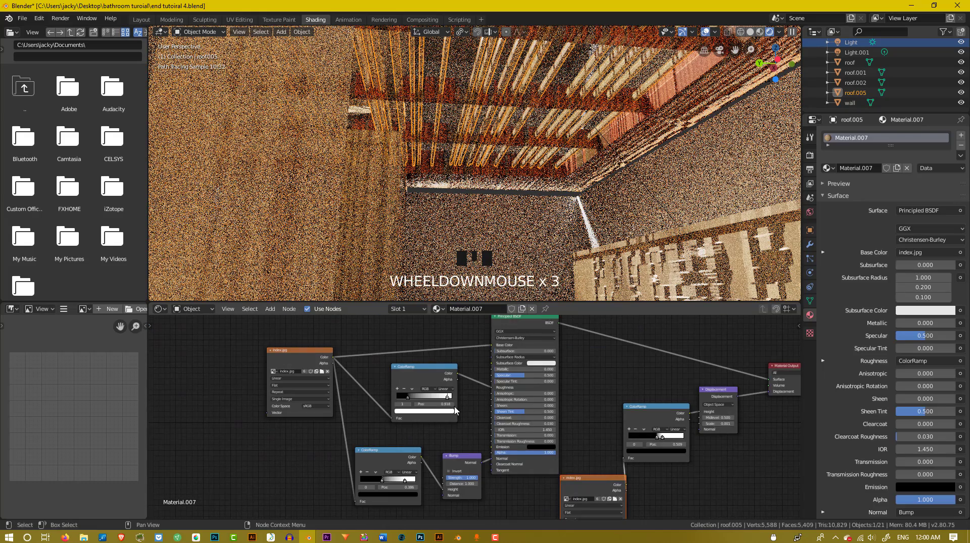
pyautogui.middleClick(422, 417)
pyautogui.moveTo(362, 397); pyautogui.dragTo(381, 433, button='middle')
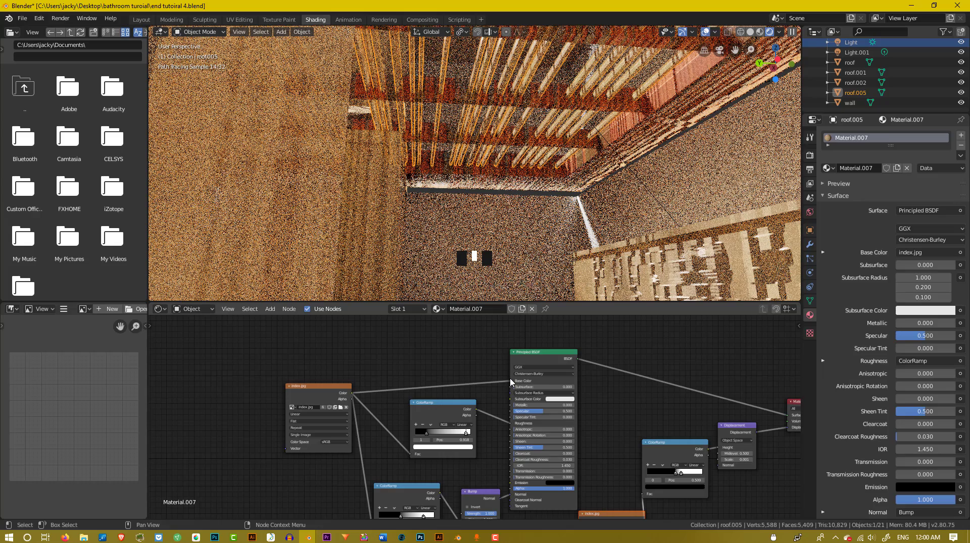
# - Disconnect the index.jpg texture from the Principled BSDF's Base Color and set the Base Color to black
pyautogui.moveTo(509, 382); pyautogui.dragTo(439, 359)
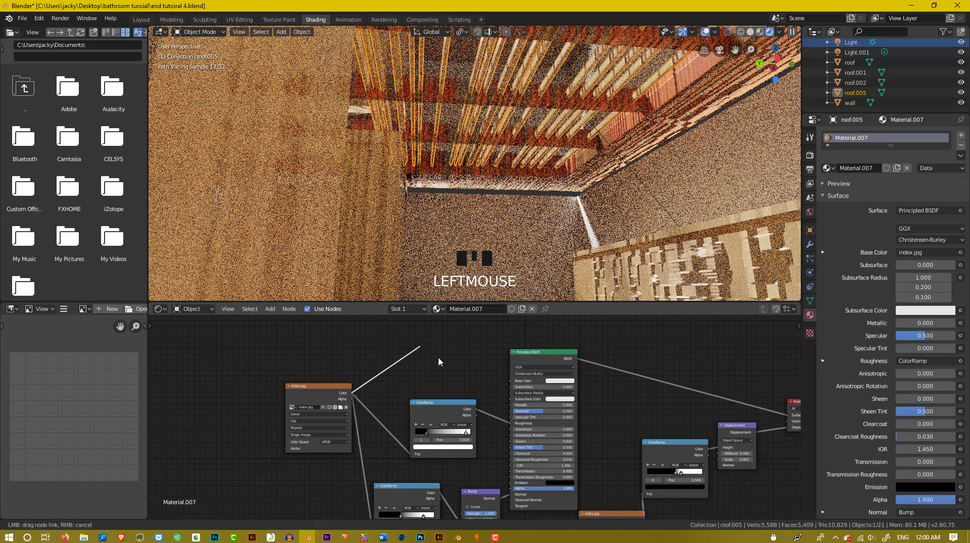
pyautogui.moveTo(570, 392); pyautogui.dragTo(566, 388)
pyautogui.click(560, 381)
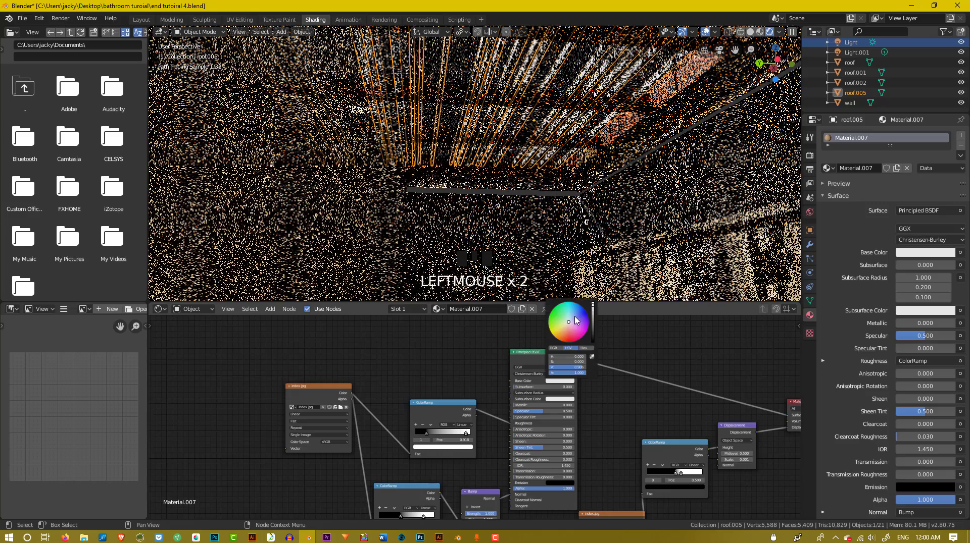
pyautogui.moveTo(598, 335); pyautogui.dragTo(593, 344)
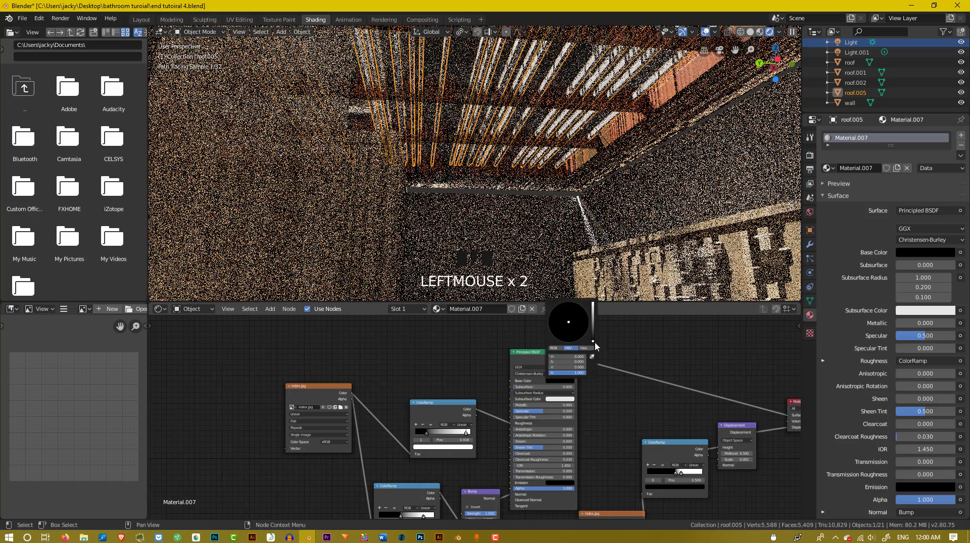
pyautogui.scroll(6, 505, 415)
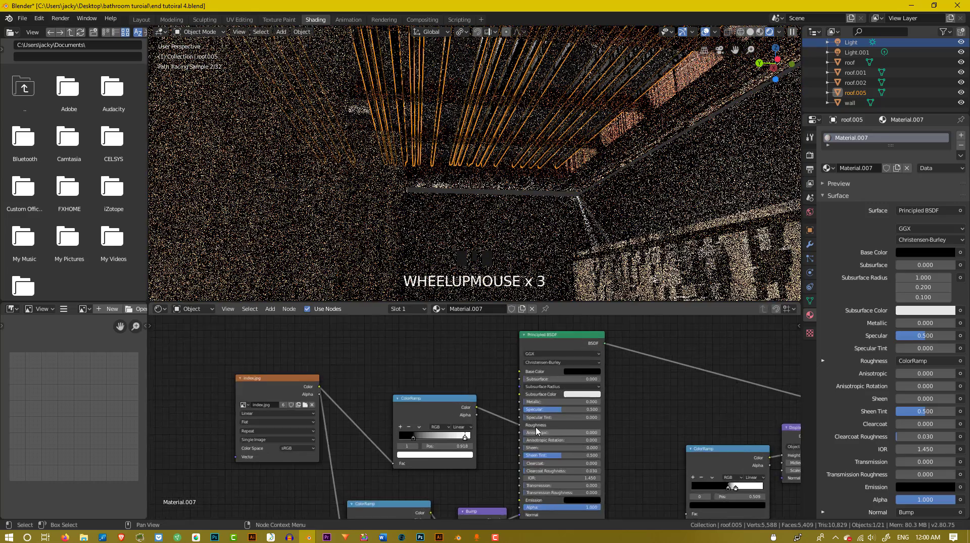
# - Delete the ColorRamp feeding the Principled BSDF's Roughness and set Metallic to 1.000
pyautogui.moveTo(535, 403); pyautogui.dragTo(501, 398, button='middle')
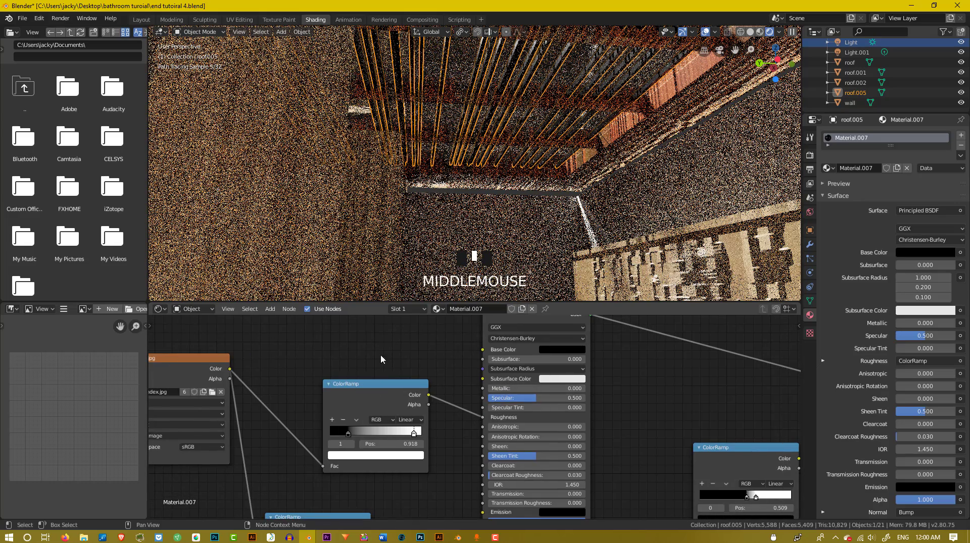
pyautogui.click(384, 456)
pyautogui.press('Delete')
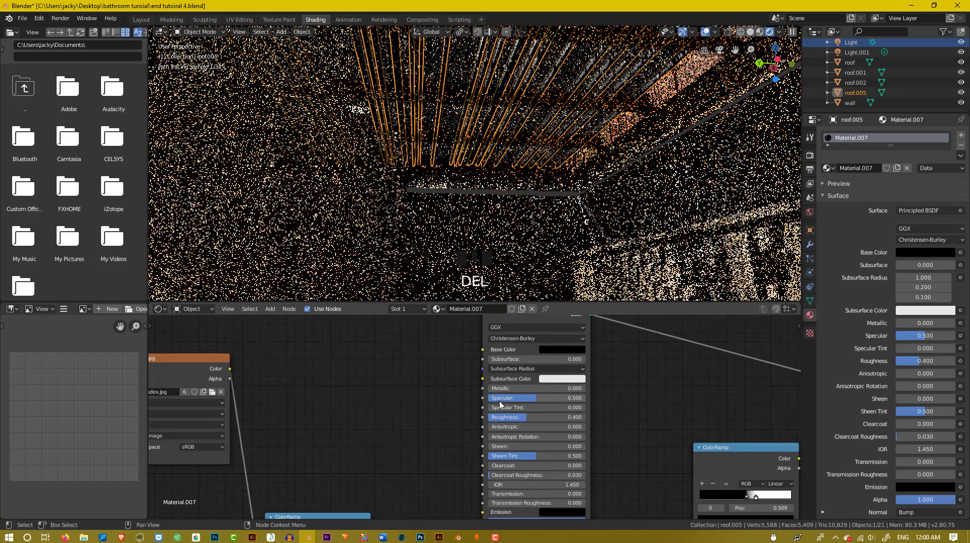
pyautogui.click(615, 376)
pyautogui.moveTo(722, 386); pyautogui.dragTo(744, 387)
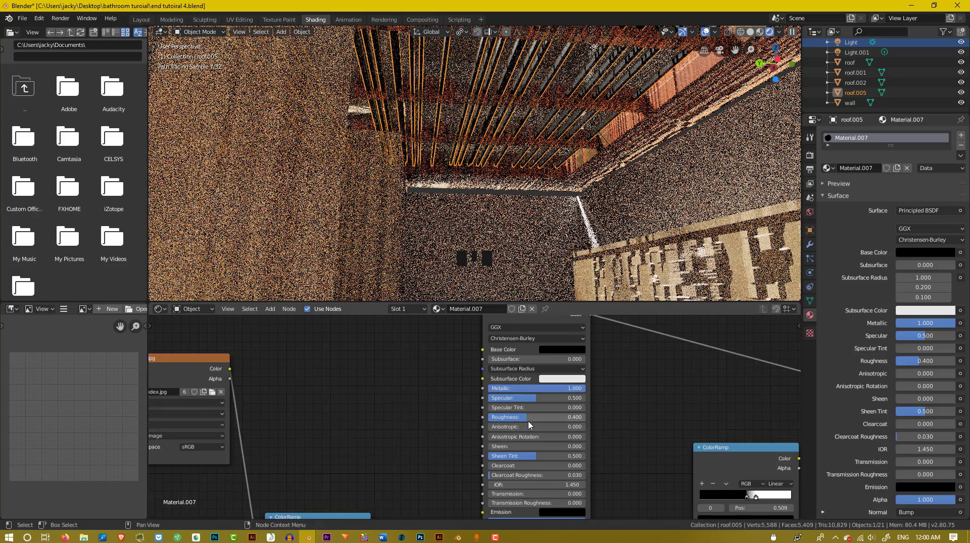
# - Examine the slat material's shader settings and the index.jpg, ColorRamp and Bump nodes that remain in its node tree
pyautogui.moveTo(512, 419); pyautogui.dragTo(478, 404, button='middle')
pyautogui.scroll(3, 477, 404)
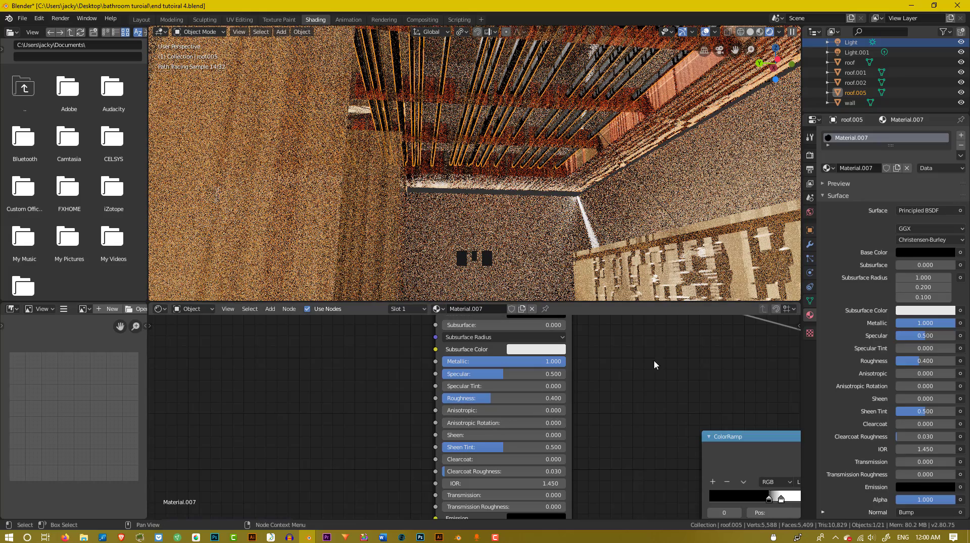
pyautogui.moveTo(581, 426); pyautogui.dragTo(541, 384, button='middle')
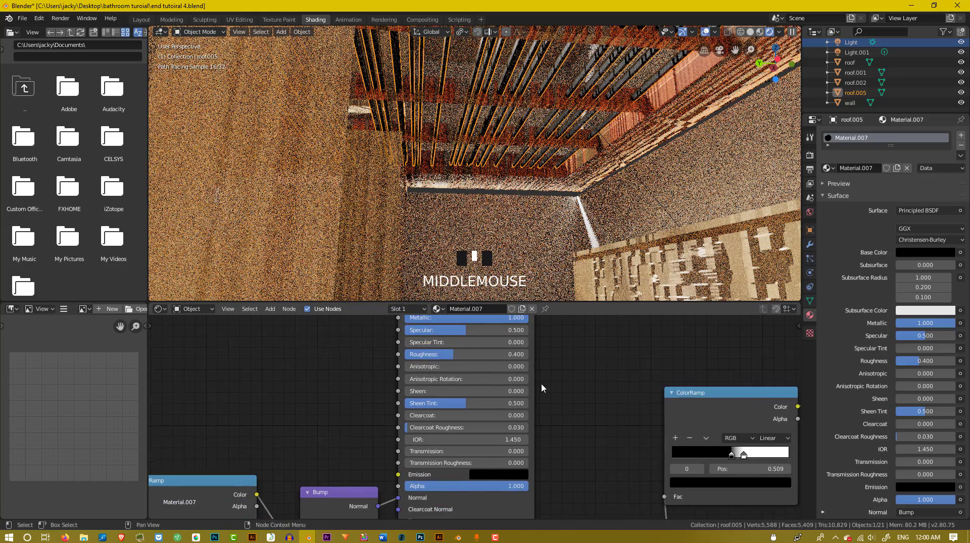
pyautogui.moveTo(530, 452); pyautogui.dragTo(479, 482, button='middle')
pyautogui.moveTo(454, 439); pyautogui.dragTo(470, 467, button='middle')
pyautogui.scroll(-1, 436, 414)
pyautogui.moveTo(294, 458); pyautogui.dragTo(396, 465, button='middle')
pyautogui.scroll(-4, 492, 397)
pyautogui.scroll(-5, 459, 423)
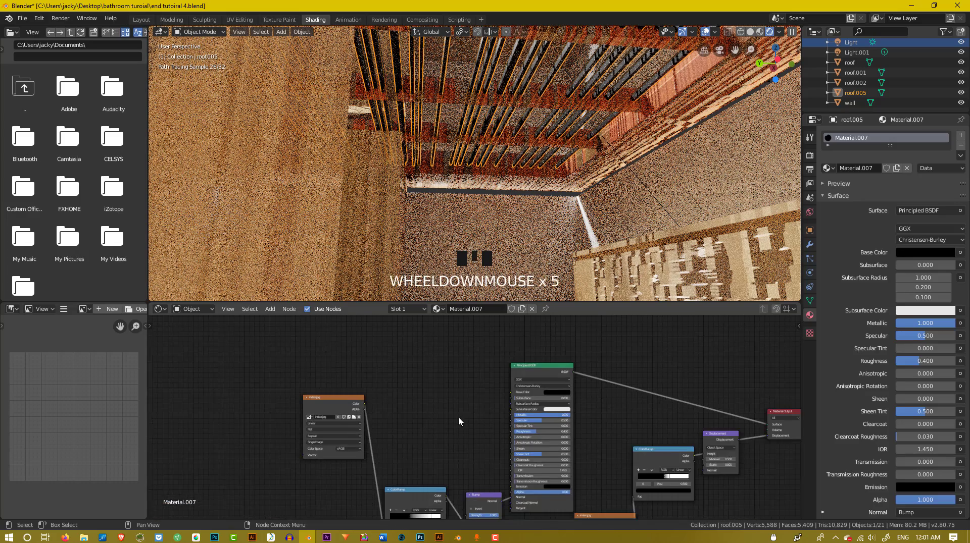
pyautogui.moveTo(459, 422); pyautogui.dragTo(407, 389, button='middle')
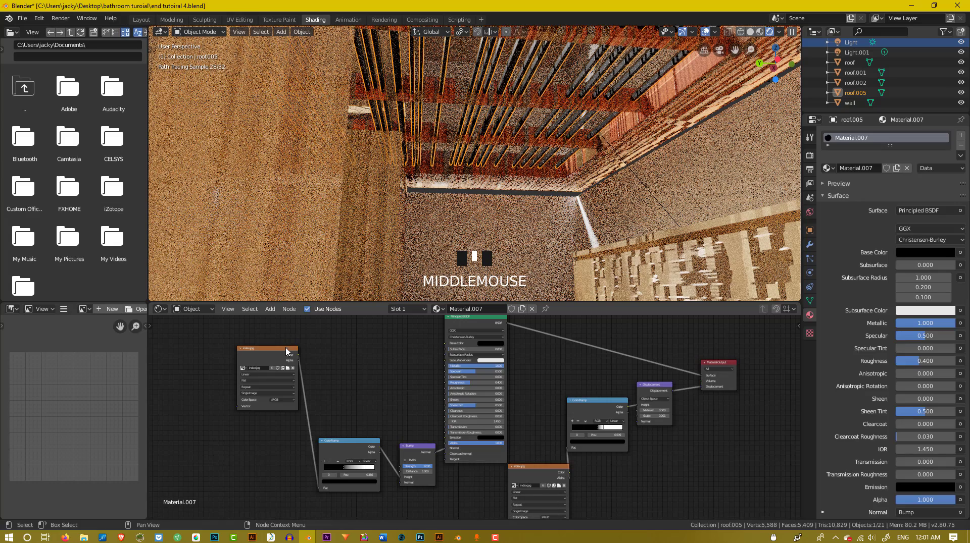
pyautogui.scroll(2, 467, 407)
pyautogui.moveTo(275, 396); pyautogui.dragTo(396, 463, button='middle')
pyautogui.scroll(4, 396, 462)
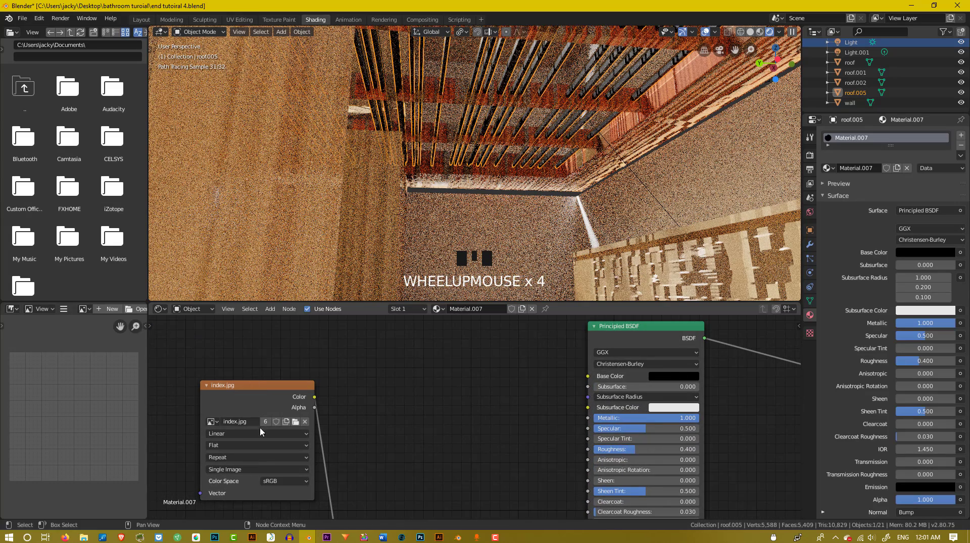
pyautogui.click(249, 401)
pyautogui.scroll(-5, 307, 432)
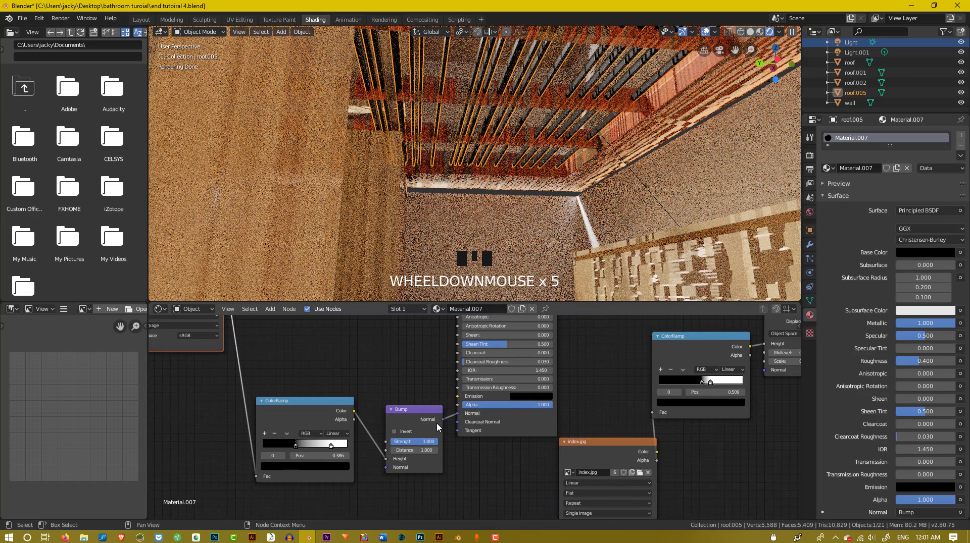
pyautogui.scroll(2, 416, 418)
pyautogui.scroll(-4, 370, 417)
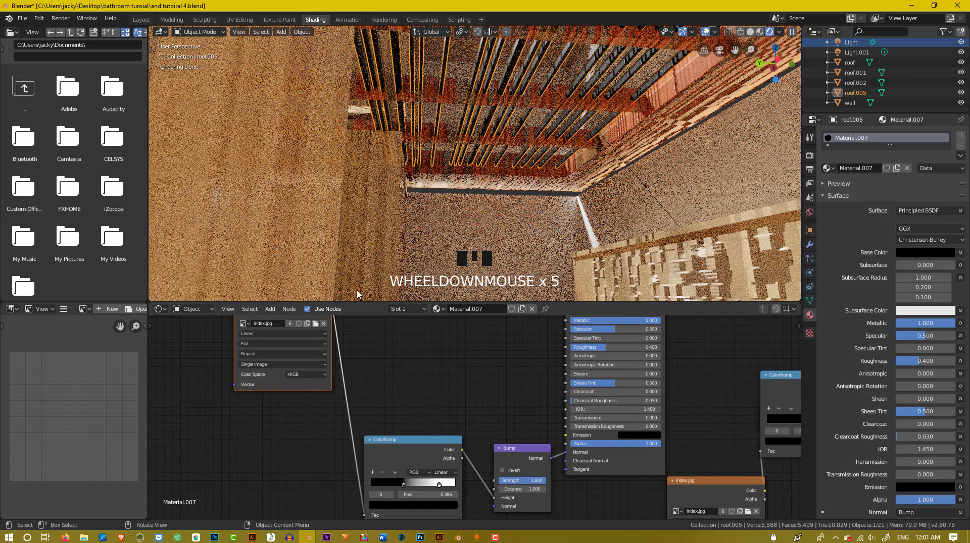
# - Delete both index.jpg image texture nodes from the slat material, leaving the bump and displacement ColorRamps in place
pyautogui.moveTo(366, 437); pyautogui.dragTo(311, 431, button='middle')
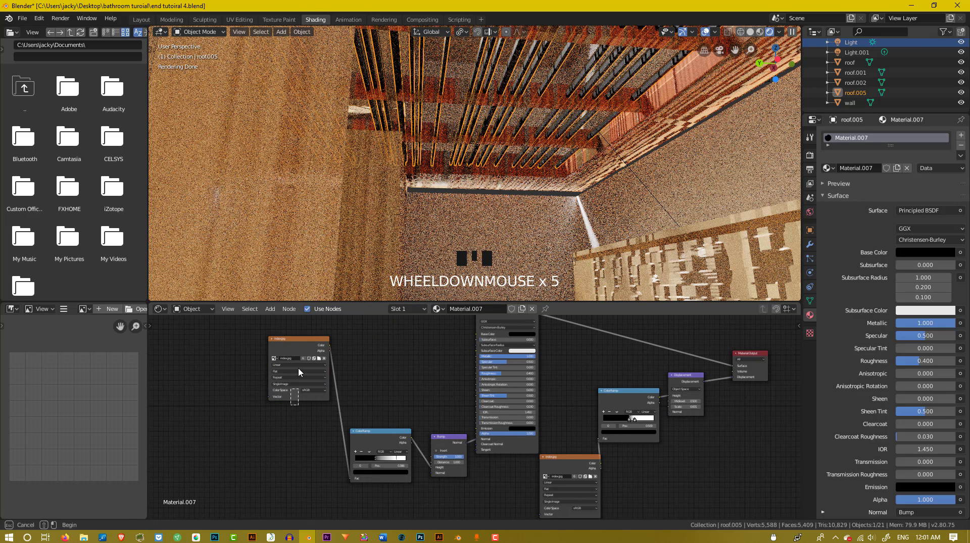
pyautogui.moveTo(302, 368); pyautogui.dragTo(280, 379, button='middle')
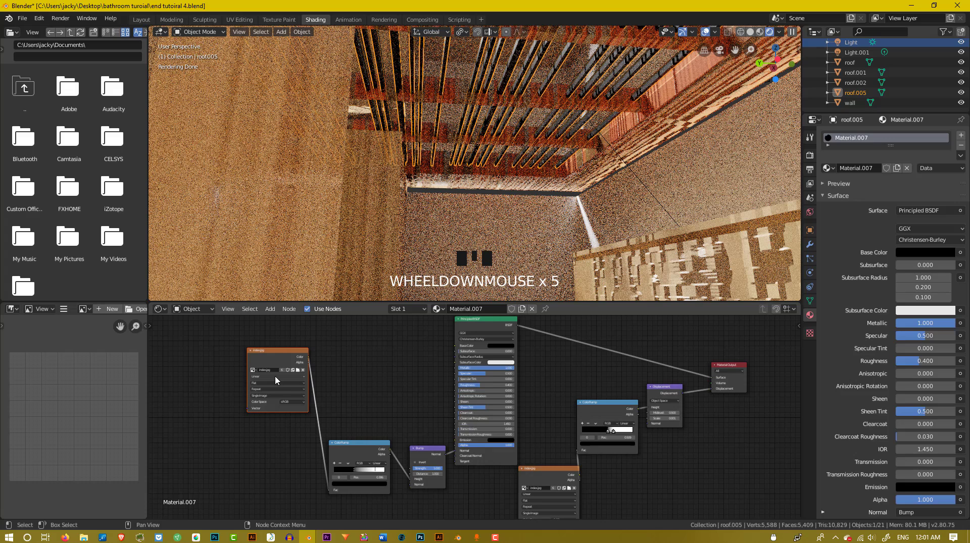
pyautogui.moveTo(424, 404); pyautogui.dragTo(397, 384, button='middle')
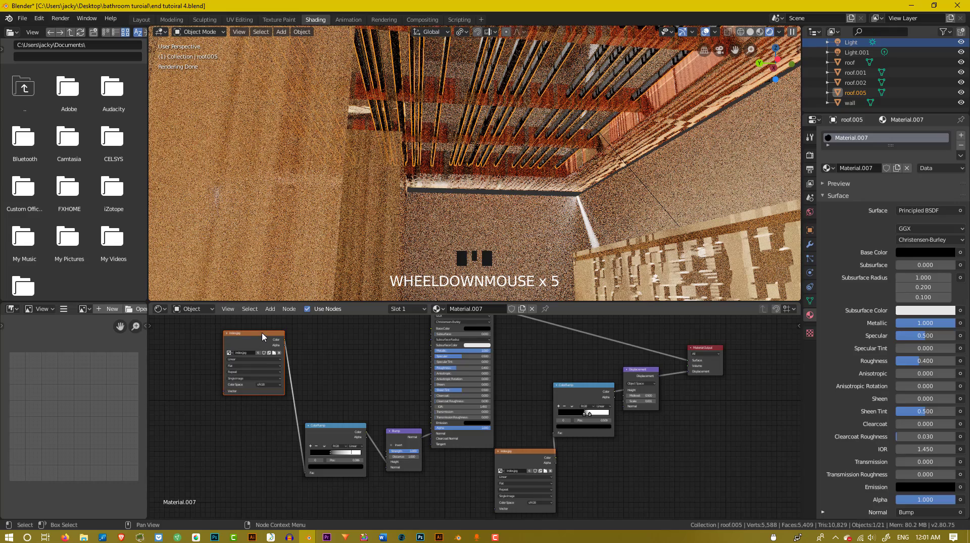
pyautogui.press('Delete')
pyautogui.click(547, 455)
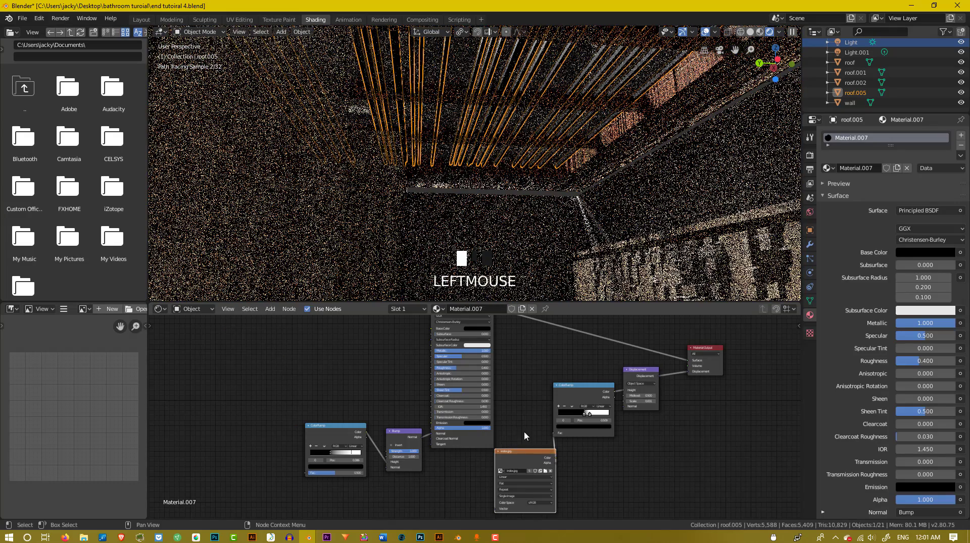
pyautogui.press('Delete')
pyautogui.moveTo(600, 414); pyautogui.dragTo(557, 434, button='middle')
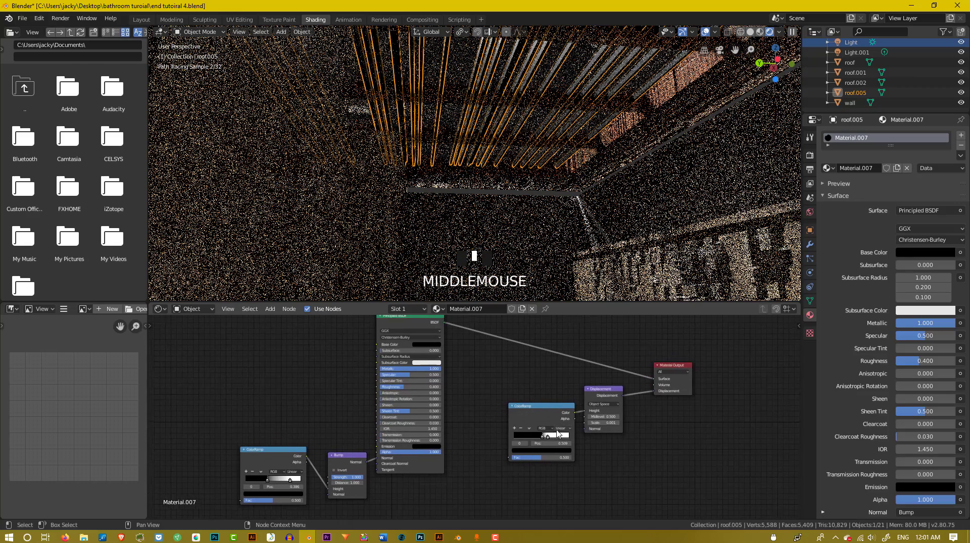
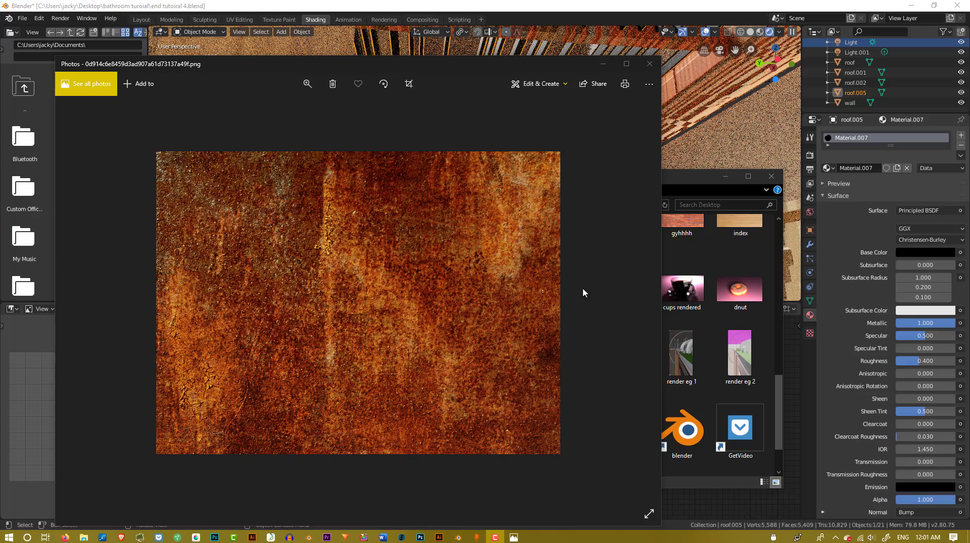
# - Close the rust image preview, minimize the Desktop folder and place the new rust texture node above and left of the bump ColorRamp
pyautogui.click(648, 64)
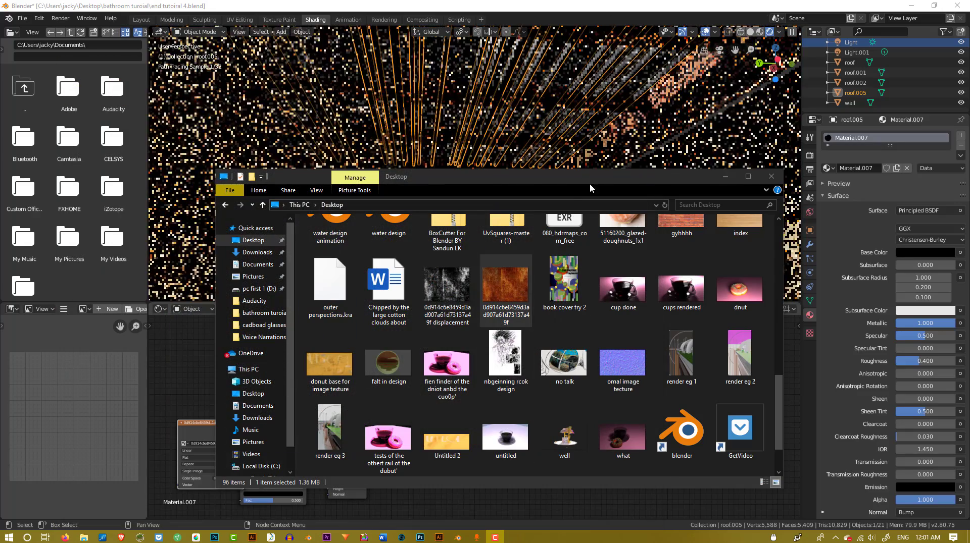
pyautogui.click(725, 176)
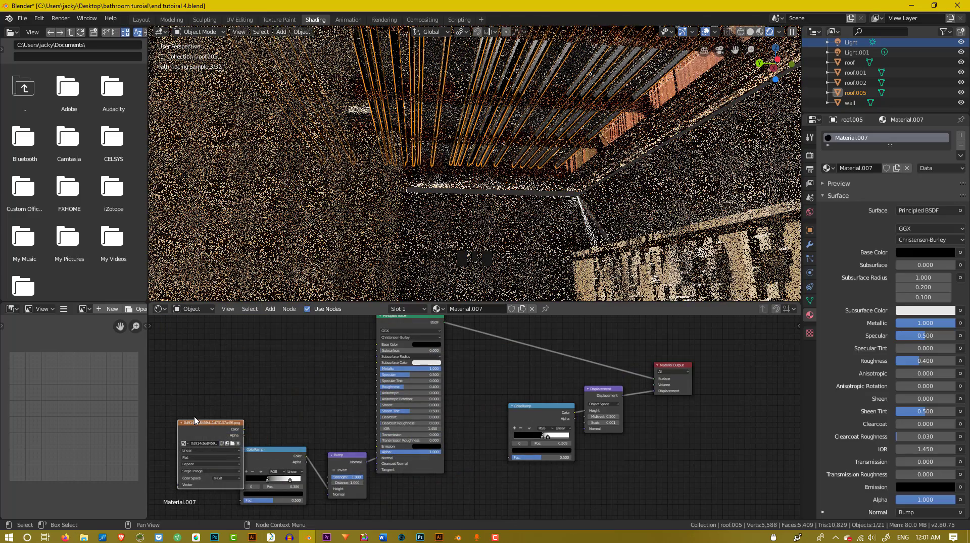
pyautogui.moveTo(195, 422); pyautogui.dragTo(162, 352)
pyautogui.scroll(3, 231, 373)
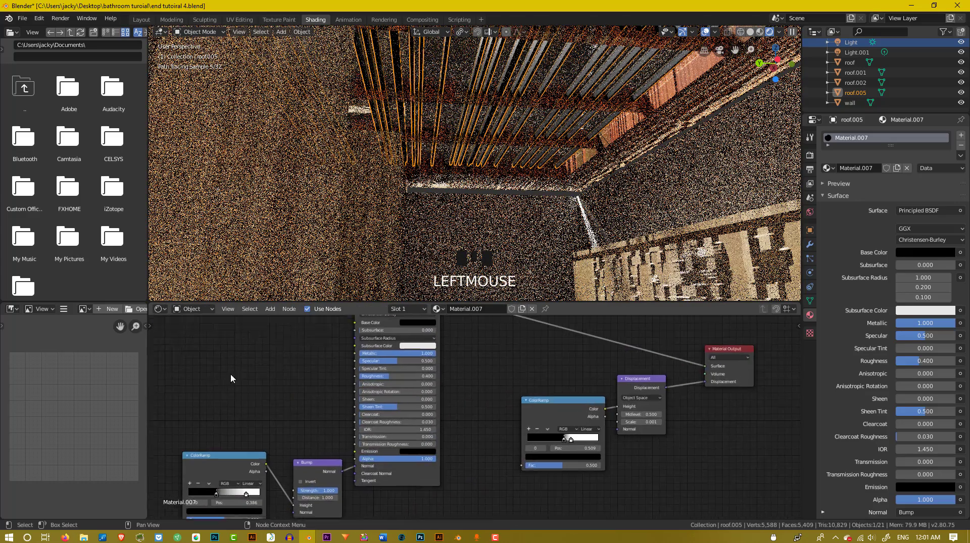
pyautogui.scroll(-1, 230, 374)
pyautogui.moveTo(230, 373); pyautogui.dragTo(378, 384, button='middle')
pyautogui.scroll(-1, 316, 366)
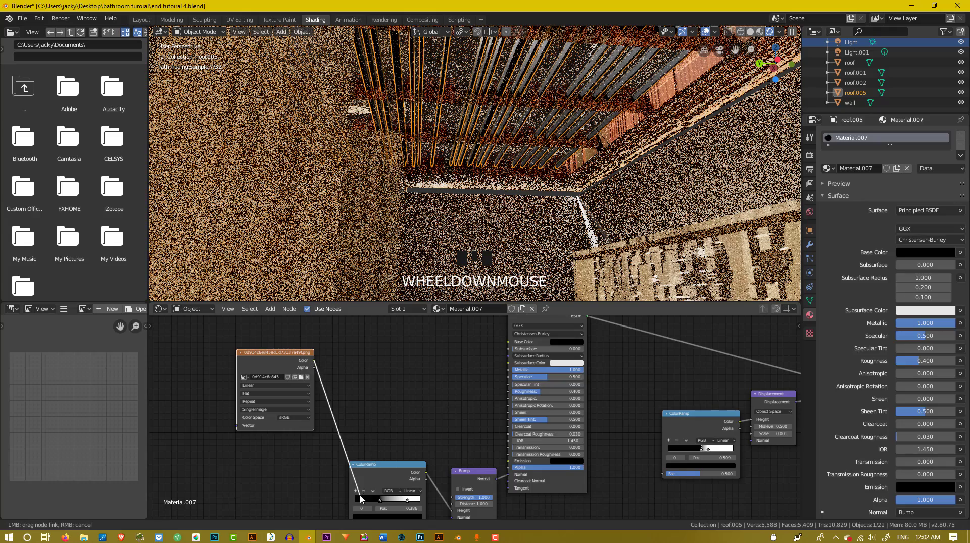
# - Connect the rust image texture's Color output to the Fac input of the ColorRamp feeding the Bump node
pyautogui.click(323, 458)
pyautogui.moveTo(323, 454); pyautogui.dragTo(321, 403, button='middle')
pyautogui.scroll(-1, 331, 394)
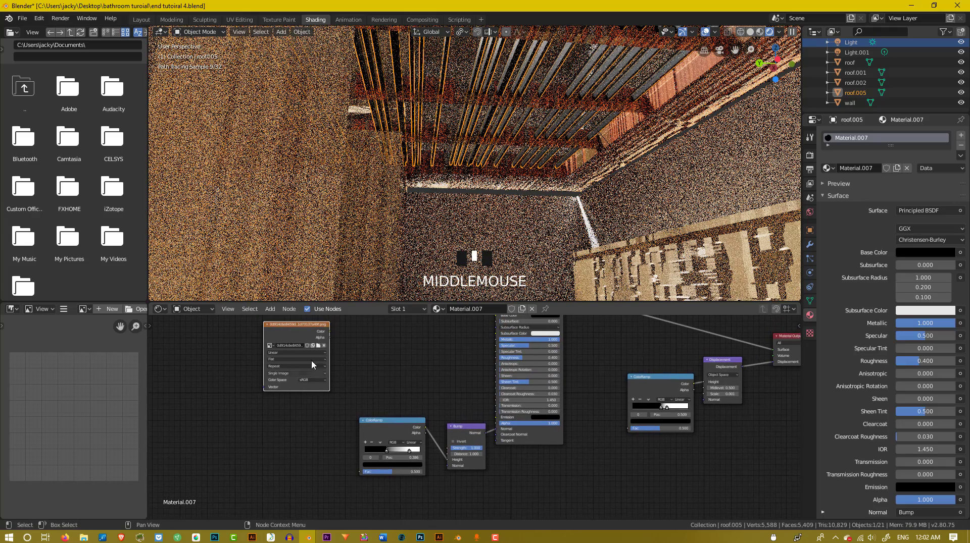
pyautogui.moveTo(329, 333); pyautogui.dragTo(360, 471)
# - Duplicate the rust image texture node and connect the copy's Color to the Fac input of the displacement ColorRamp
pyautogui.moveTo(435, 408); pyautogui.dragTo(297, 390, button='middle')
pyautogui.click(204, 358)
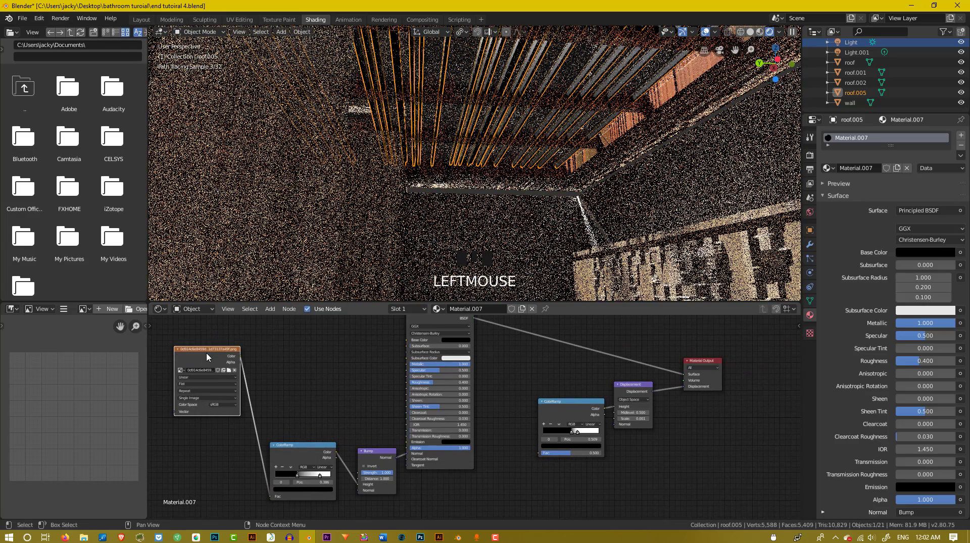
pyautogui.hotkey('shift', 'd')
pyautogui.click(502, 429)
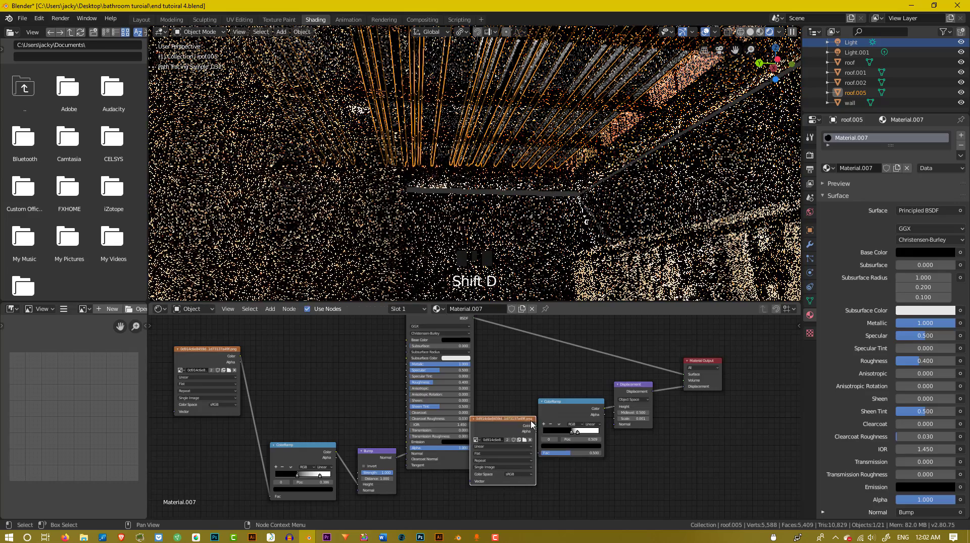
pyautogui.scroll(2, 427, 383)
pyautogui.moveTo(486, 377); pyautogui.dragTo(487, 377, button='middle')
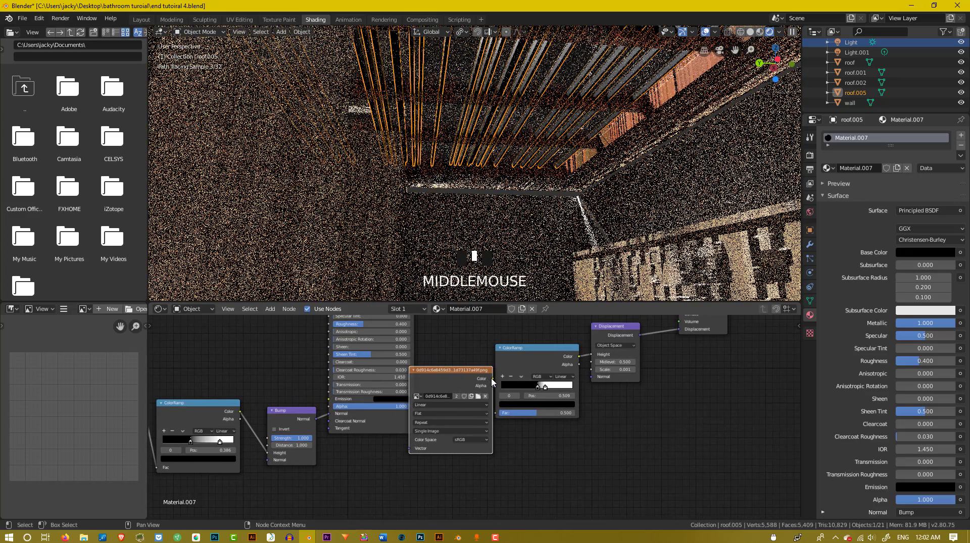
pyautogui.moveTo(492, 380); pyautogui.dragTo(494, 413)
pyautogui.scroll(3, 532, 132)
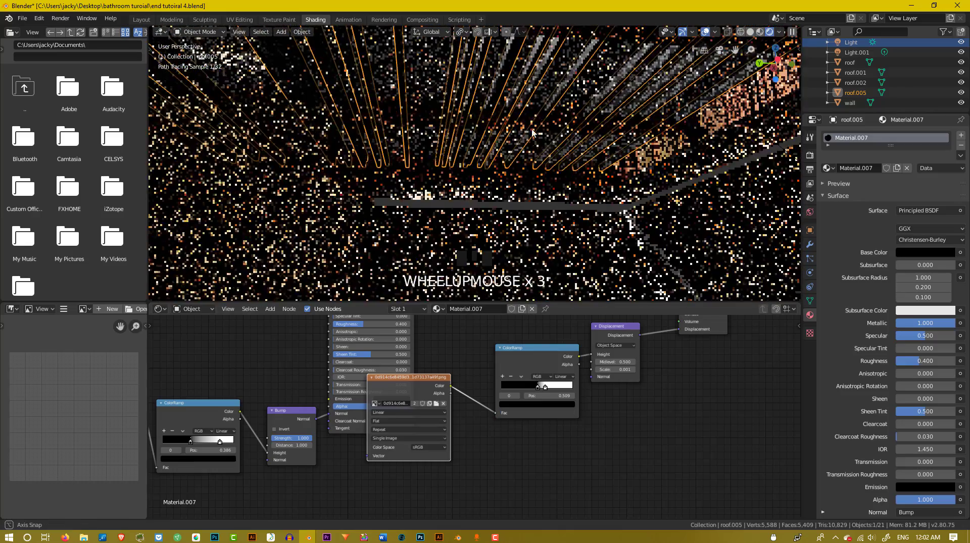
# - Switch the viewport to solid shading and bring the view inside the bathroom beneath the ceiling slats
pyautogui.moveTo(532, 133); pyautogui.dragTo(720, 181, button='middle')
pyautogui.scroll(3, 539, 124)
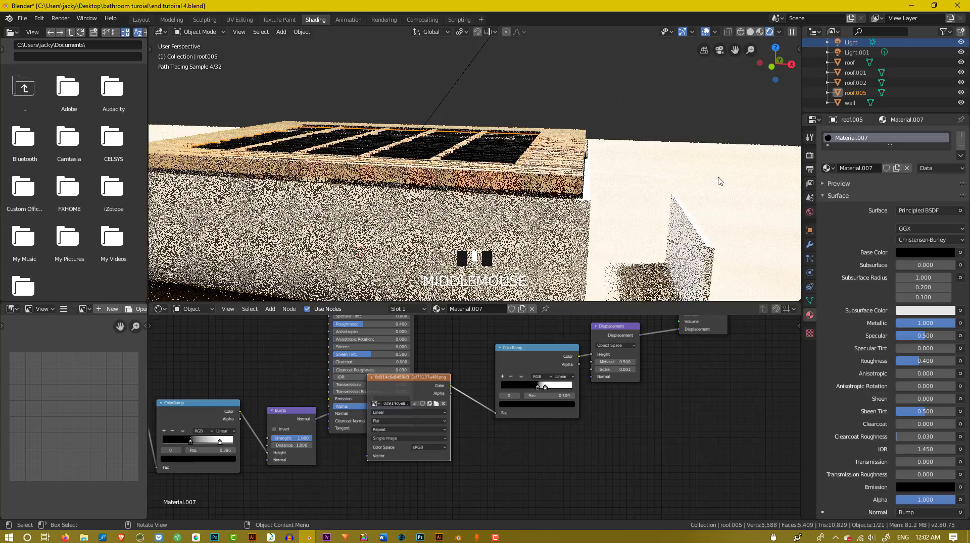
pyautogui.click(750, 32)
pyautogui.moveTo(539, 195)
pyautogui.mouseDown(button='middle')
pyautogui.moveTo(535, 220)
pyautogui.moveTo(611, 217)
pyautogui.moveTo(634, 184)
pyautogui.moveTo(626, 202)
pyautogui.moveTo(585, 211)
pyautogui.moveTo(587, 225)
pyautogui.moveTo(614, 210)
pyautogui.mouseUp(button='middle')
pyautogui.scroll(2, 635, 186)
pyautogui.scroll(-2, 636, 186)
pyautogui.scroll(-2, 627, 193)
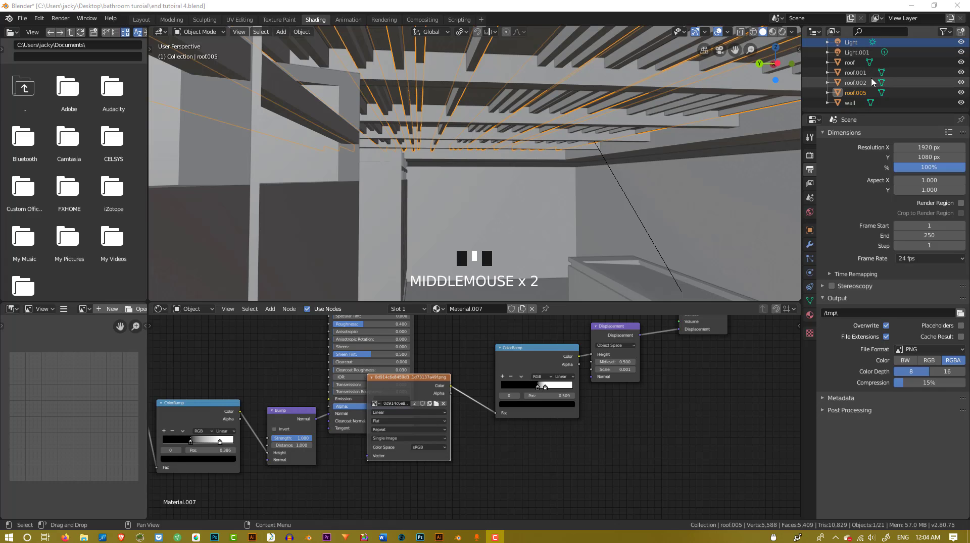
# - Select the Camera object and set its focal length to 21 mm
pyautogui.scroll(5, 870, 81)
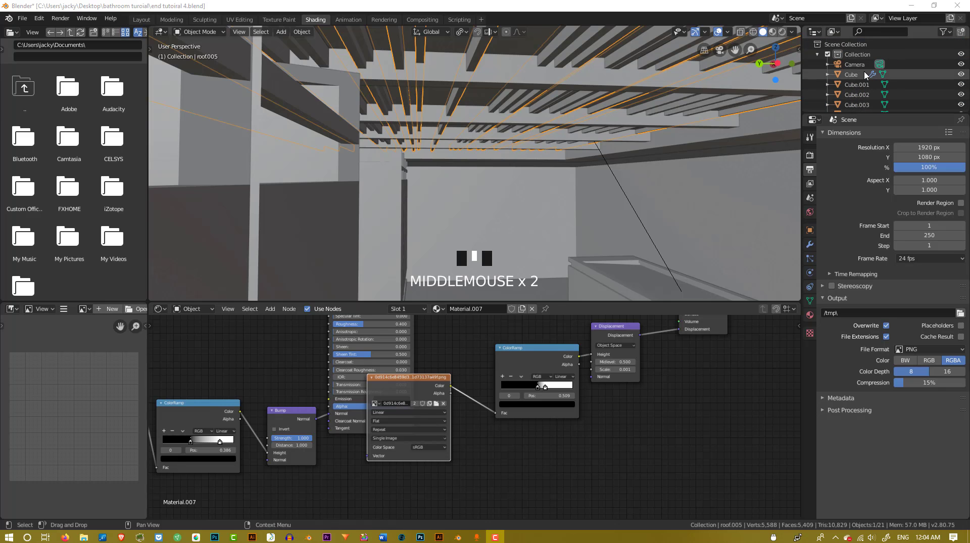
pyautogui.click(844, 64)
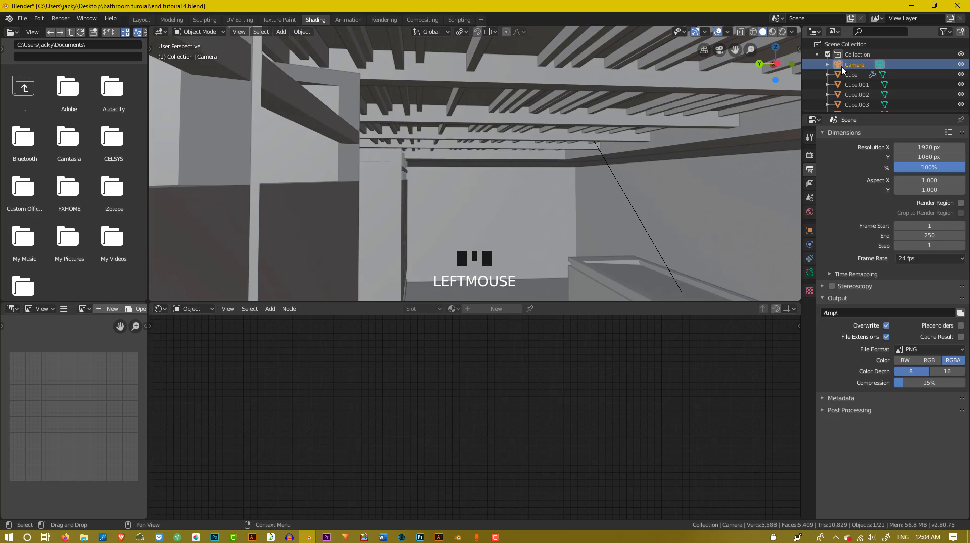
pyautogui.click(809, 274)
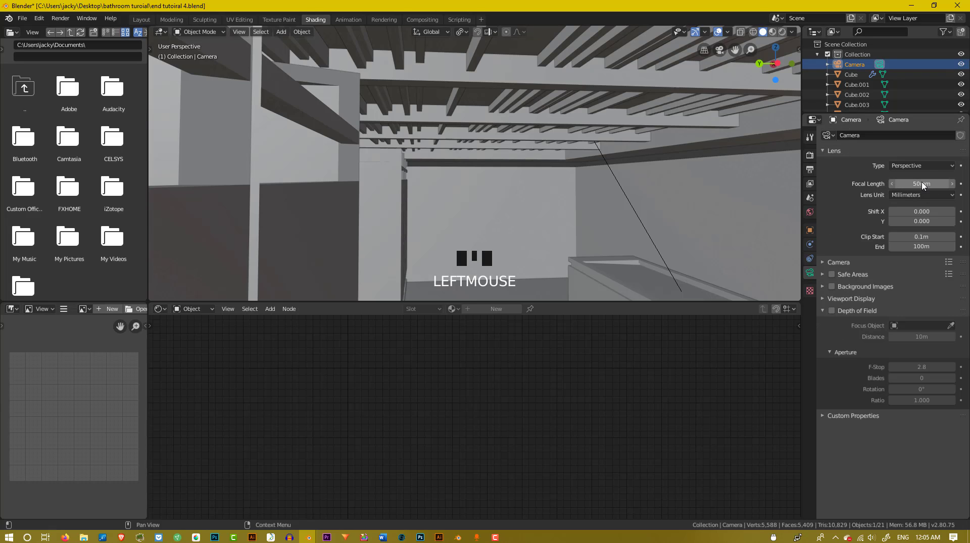
pyautogui.moveTo(919, 185); pyautogui.dragTo(23, 212)
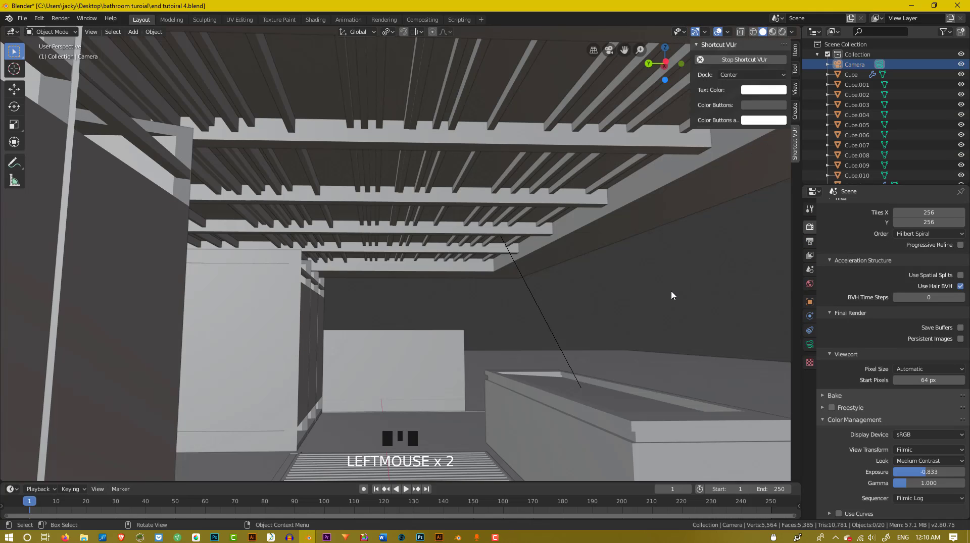
# - Align the camera to an interior view showing the slatted ceiling and bathtub, and open the camera's lens settings
pyautogui.moveTo(671, 296); pyautogui.dragTo(680, 301, button='middle')
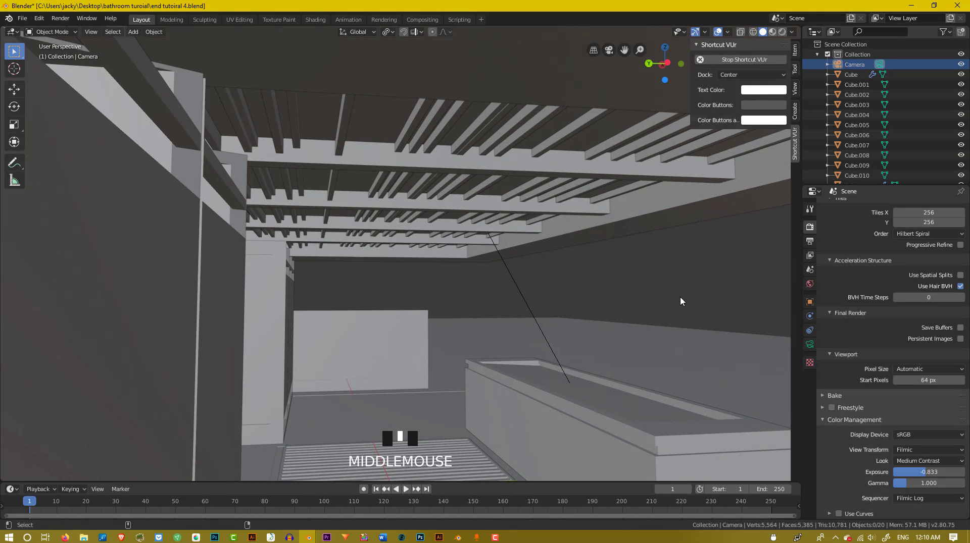
pyautogui.press('ctrl+alt+KP_0')
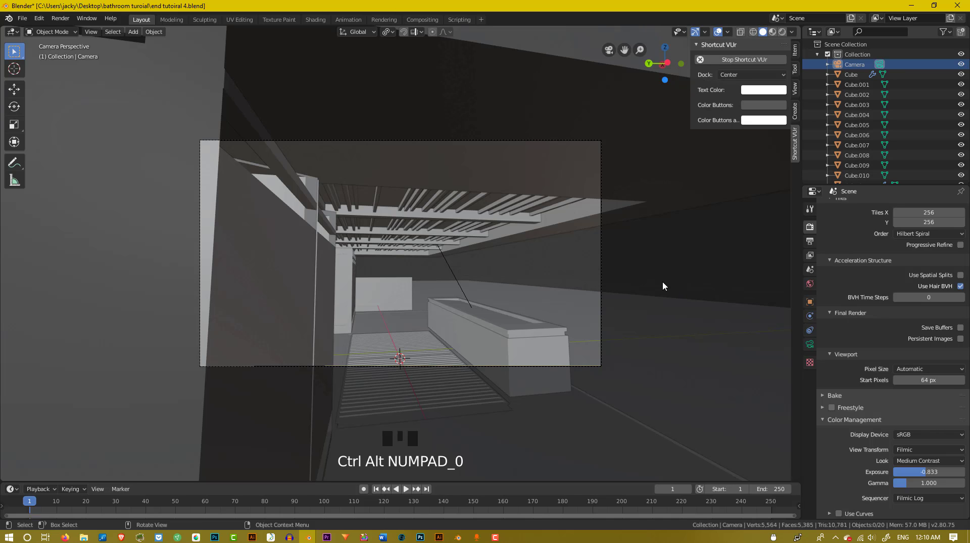
pyautogui.scroll(7, 920, 235)
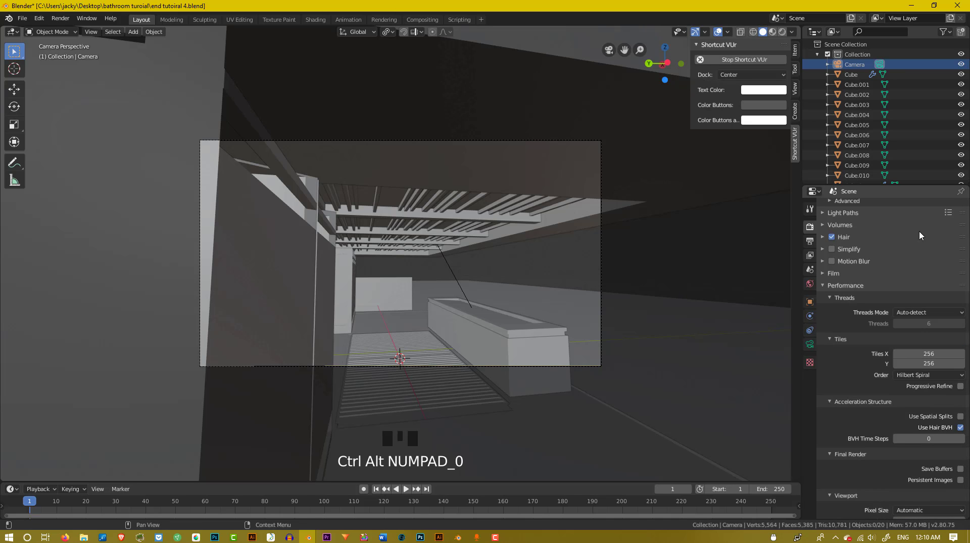
pyautogui.click(808, 345)
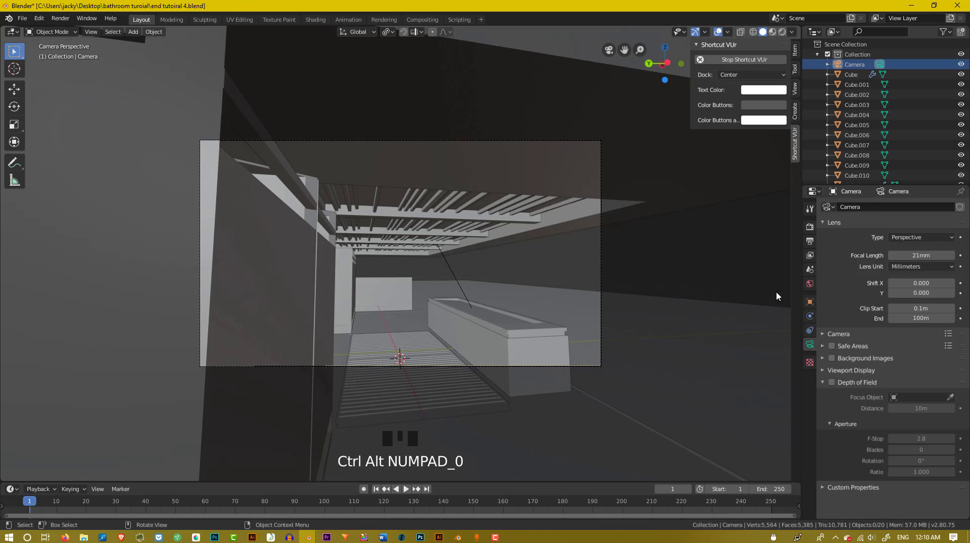
# - Set the camera's focal length to 24 mm
pyautogui.moveTo(904, 255)
pyautogui.mouseDown()
pyautogui.moveTo(957, 255)
pyautogui.moveTo(889, 255)
pyautogui.moveTo(907, 255)
pyautogui.mouseUp()
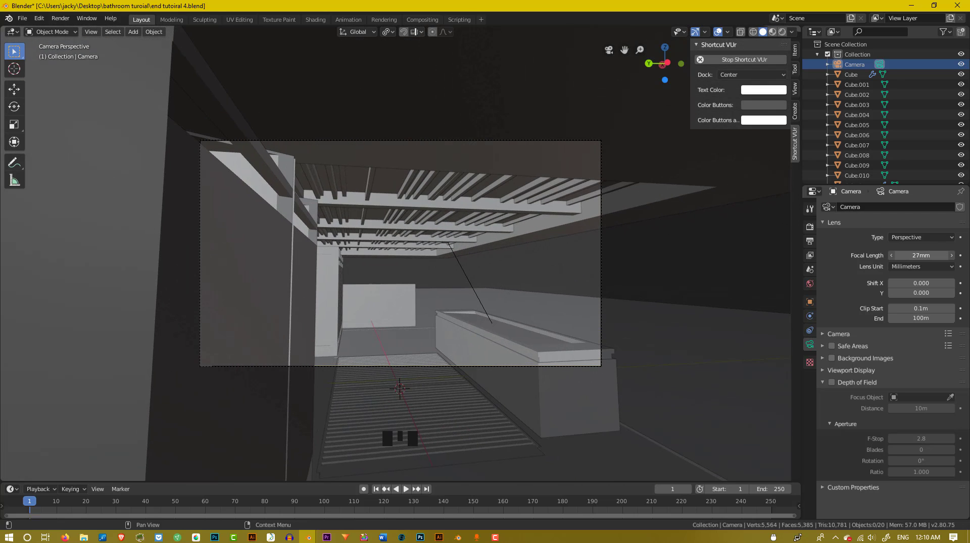
pyautogui.click(941, 251)
pyautogui.press('Return')
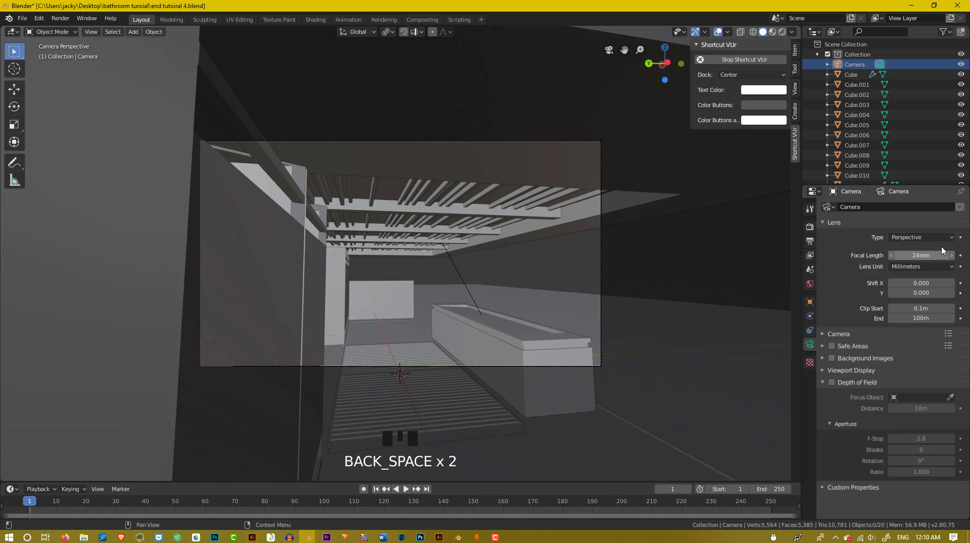
pyautogui.scroll(1, 521, 193)
pyautogui.scroll(2, 521, 193)
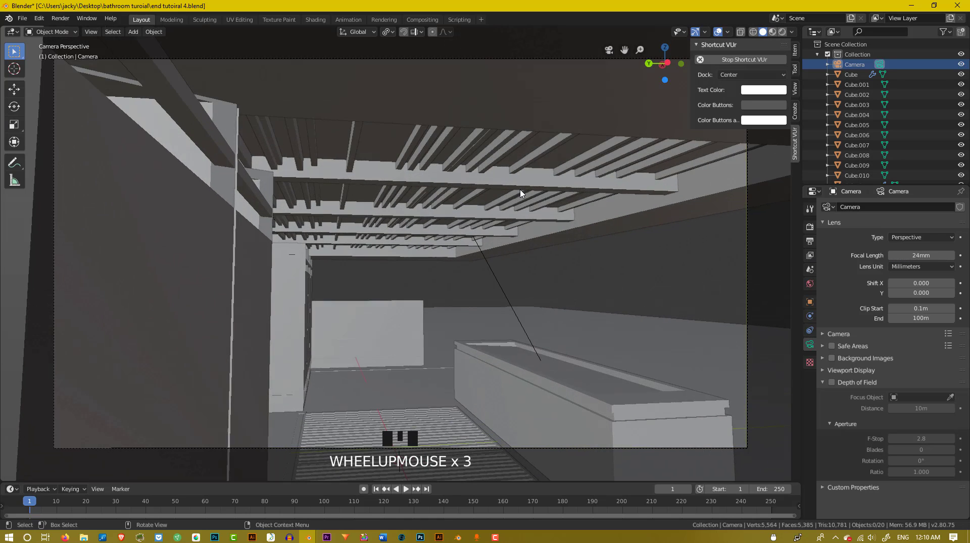
pyautogui.scroll(-1, 521, 192)
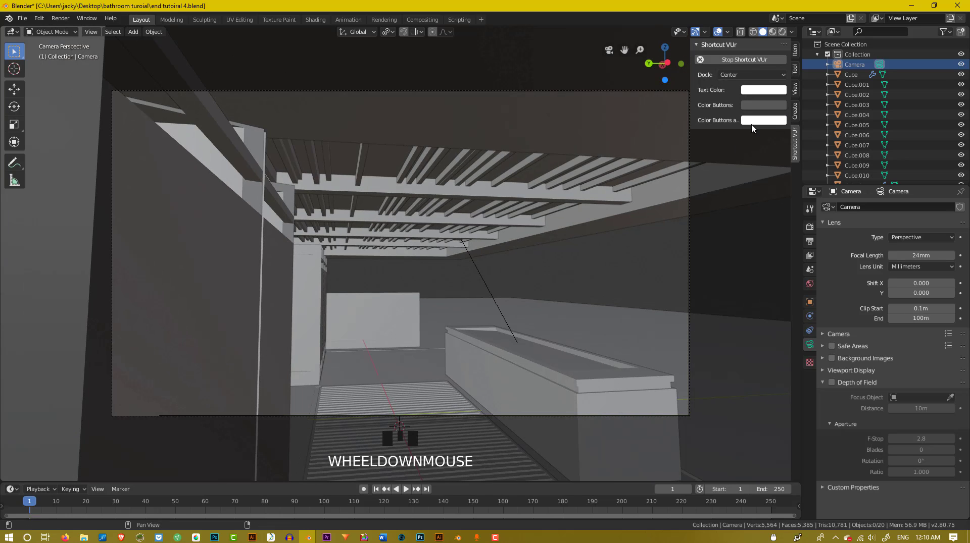
# - Turn on Lock Camera to View and reframe the camera to face the room's far wall beneath the ceiling slats
pyautogui.press('n')
pyautogui.press('n')
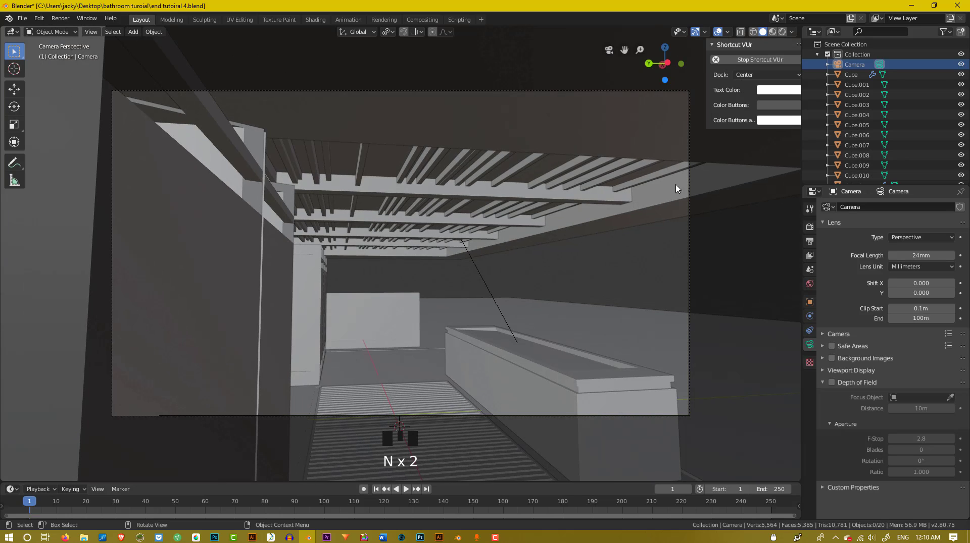
pyautogui.click(795, 93)
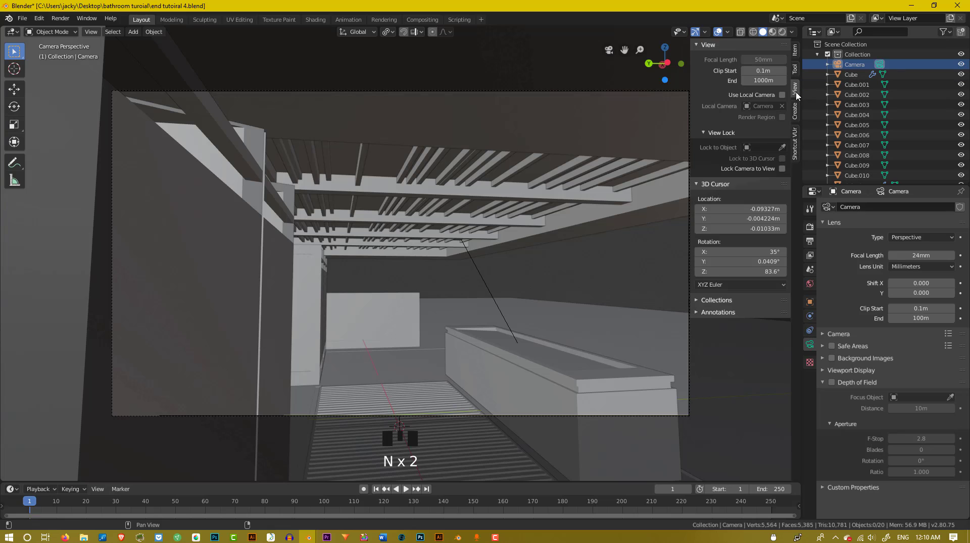
pyautogui.click(783, 170)
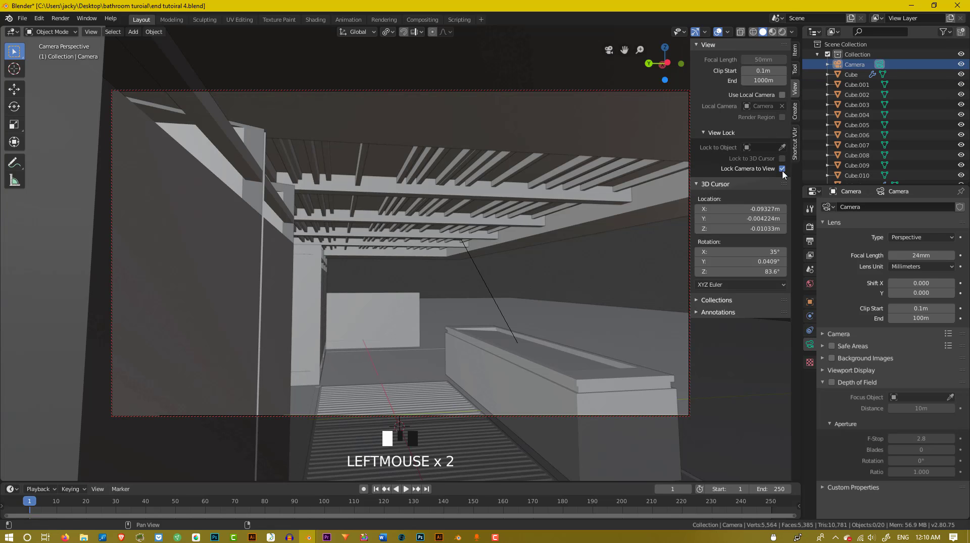
pyautogui.scroll(1, 660, 208)
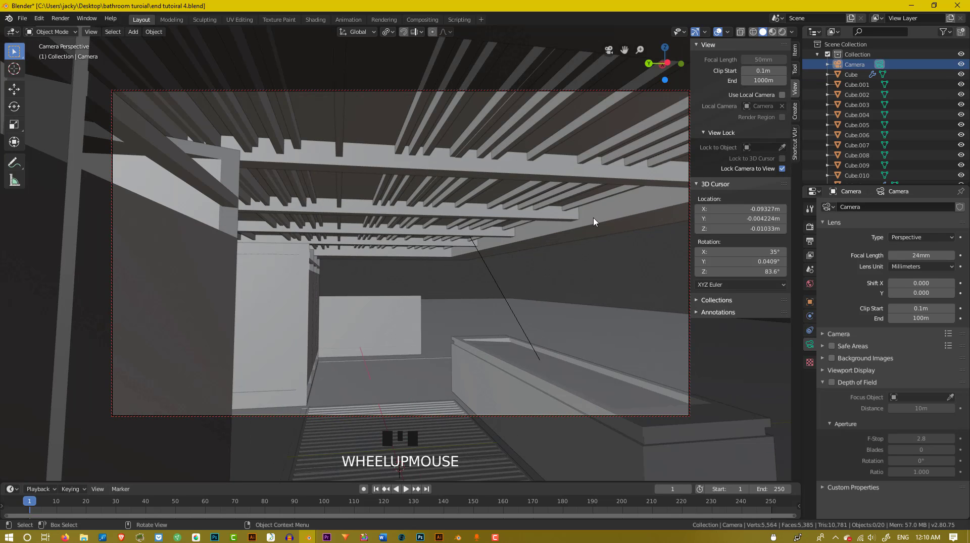
pyautogui.moveTo(590, 219); pyautogui.dragTo(574, 222, button='middle')
# - Unhide the hidden wall and select the camera by its frame
pyautogui.hotkey('alt', 'h')
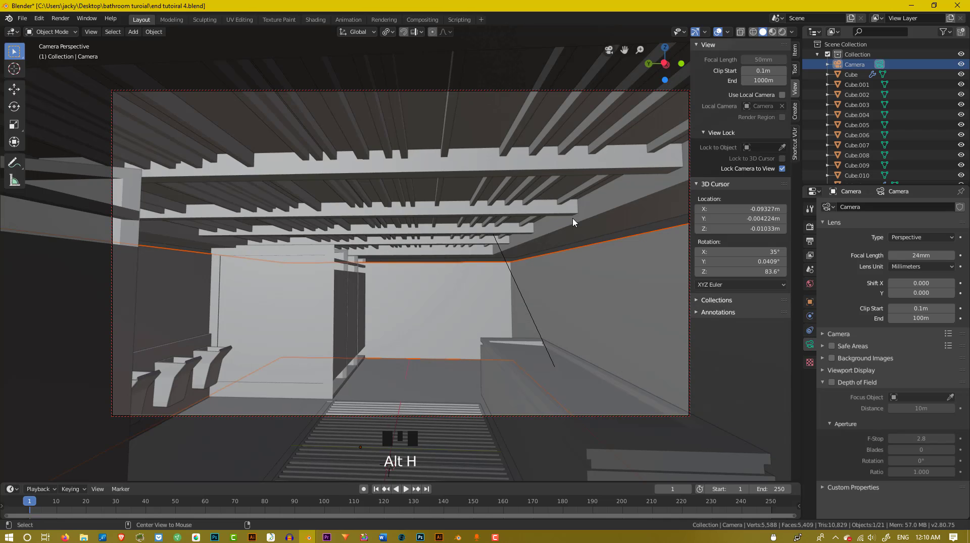
pyautogui.click(613, 213)
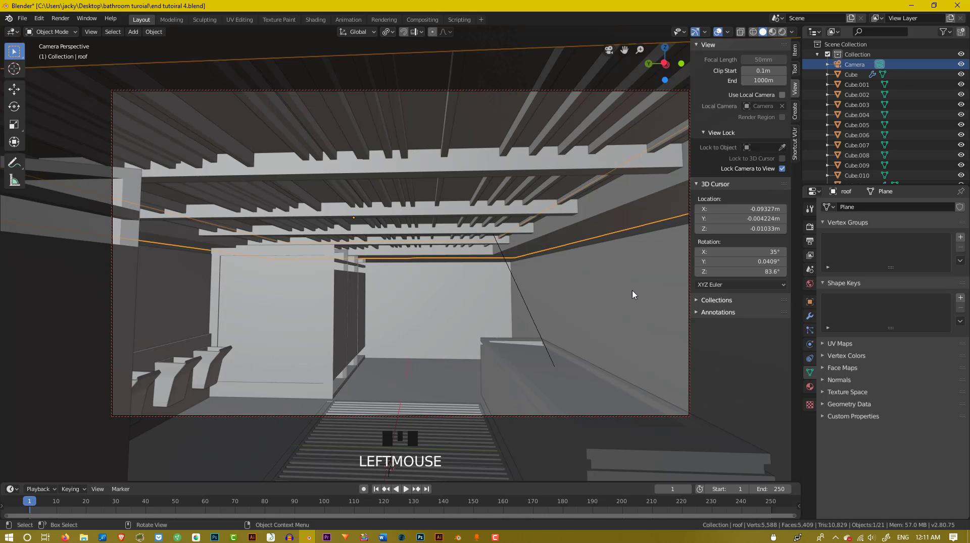
pyautogui.doubleClick(688, 312)
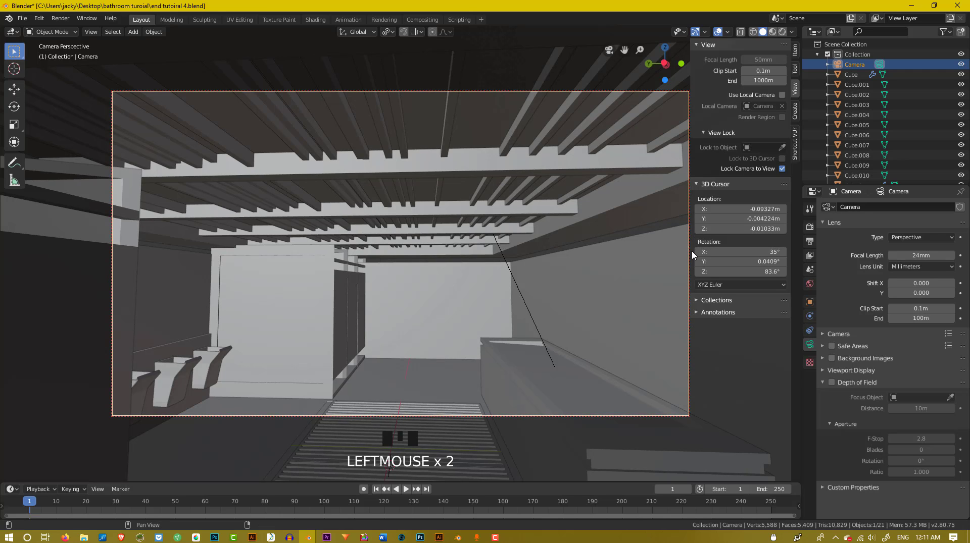
# - Rotate and move the camera freely to a low interior view looking up at the slatted ceiling, wall fixtures and far wall
pyautogui.press('r')
pyautogui.press('r')
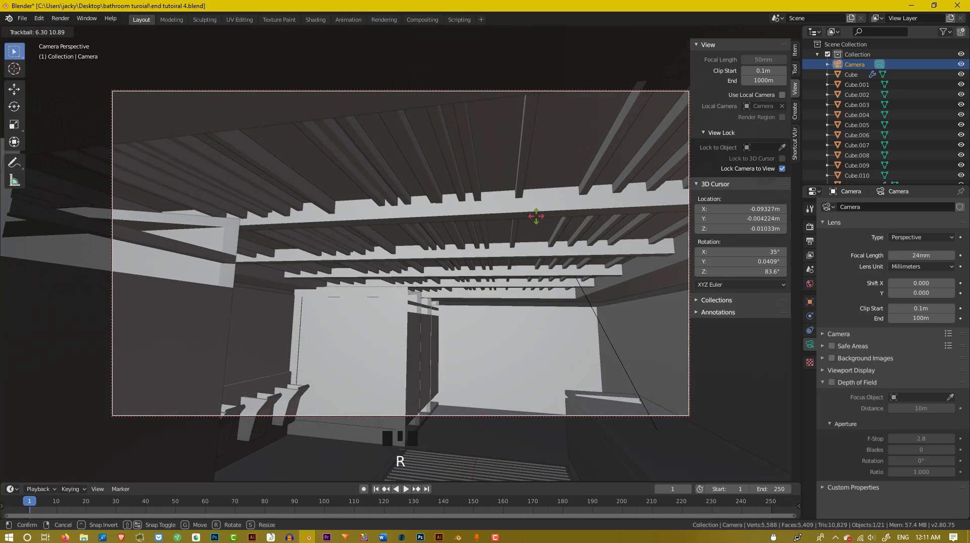
pyautogui.click(539, 221)
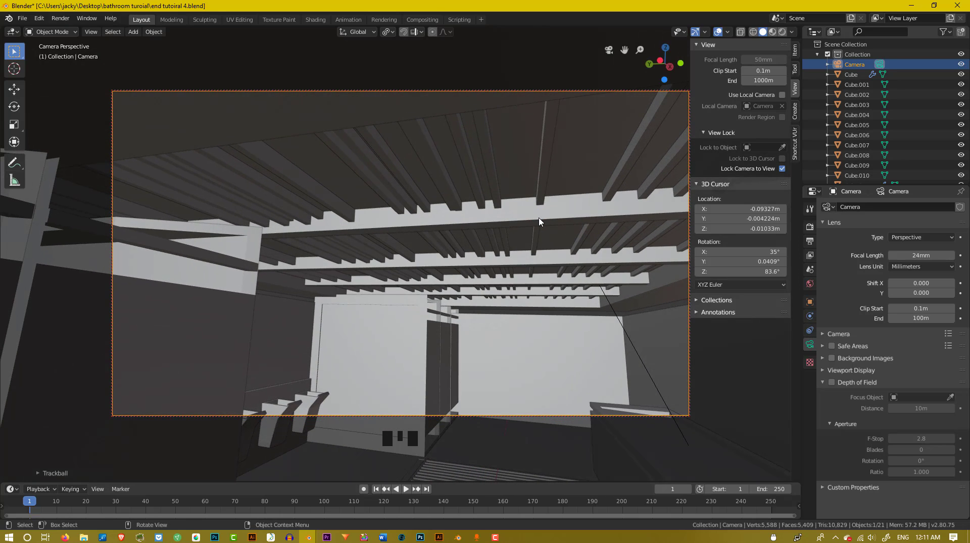
pyautogui.press('g')
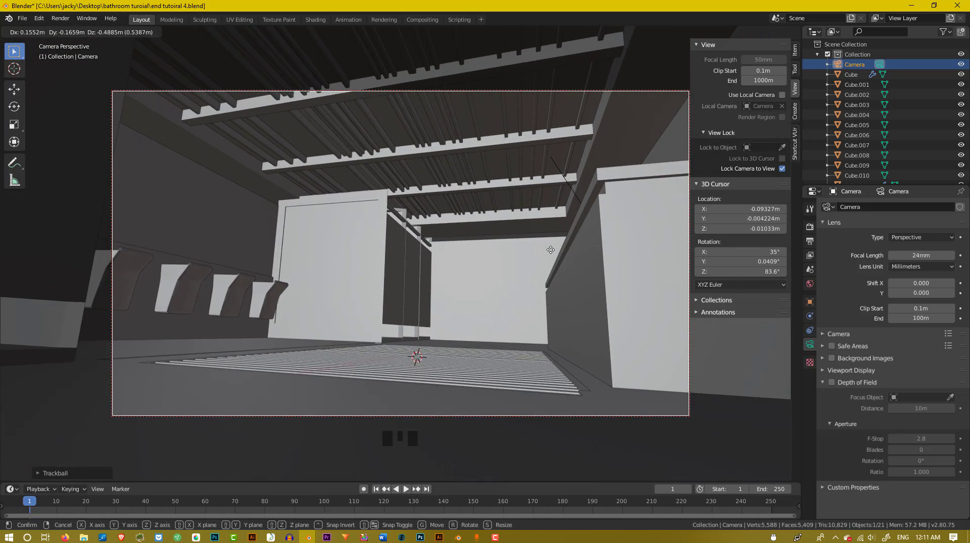
pyautogui.click(551, 252)
pyautogui.press('g')
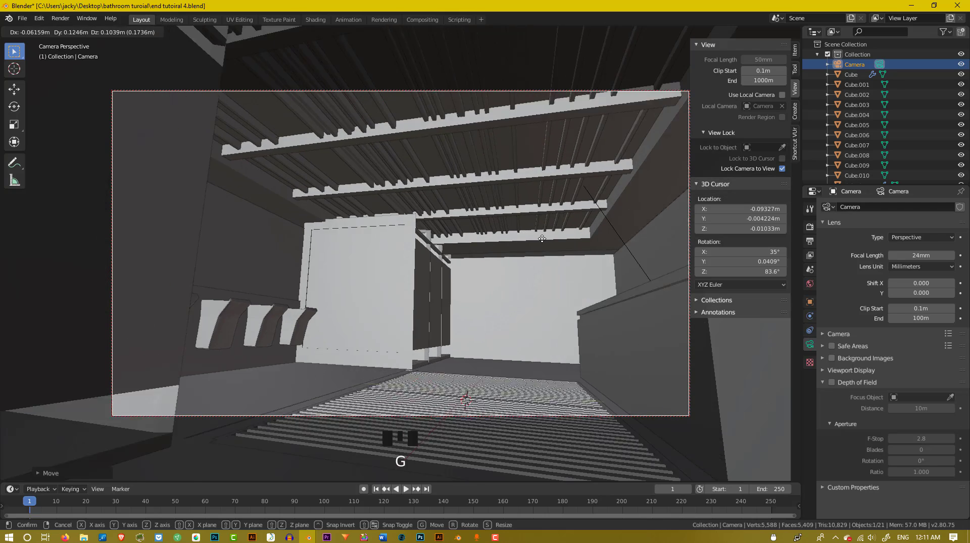
pyautogui.press('r')
pyautogui.press('r')
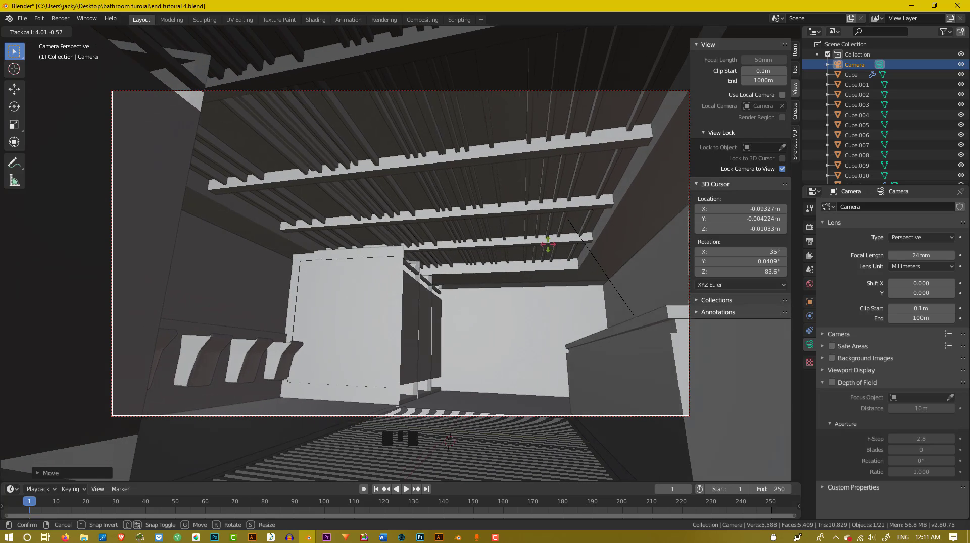
pyautogui.click(548, 245)
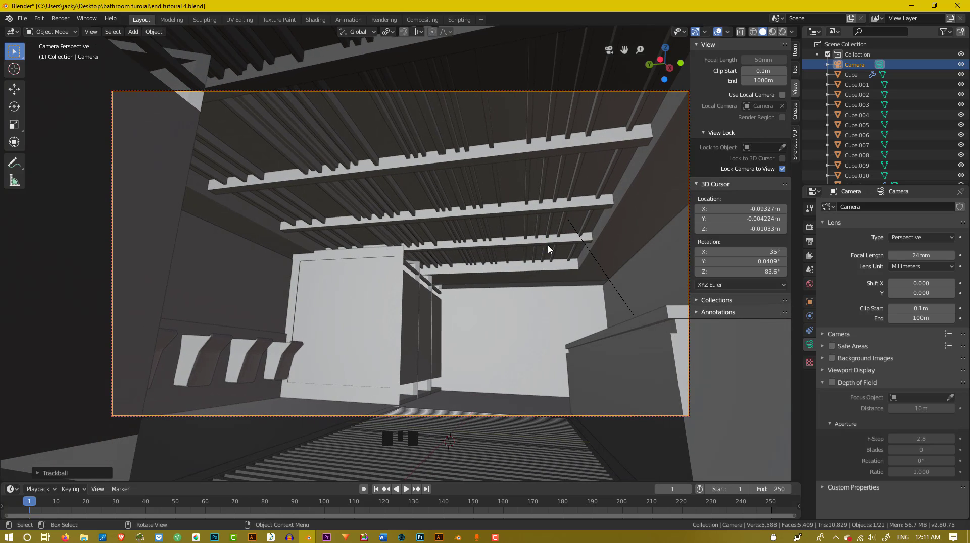
# - Check the camera's placement from outside the bathroom and preview its view in rendered shading
pyautogui.press('KP_0')
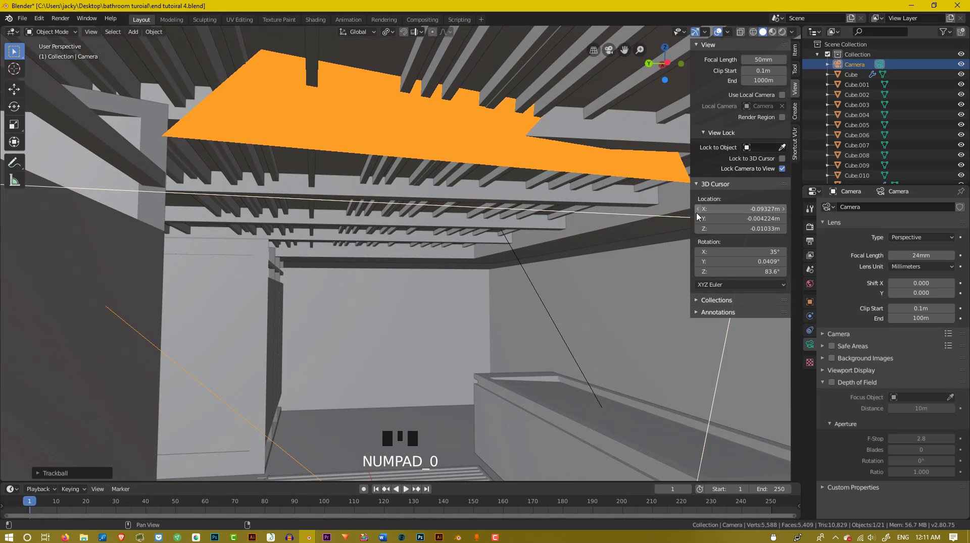
pyautogui.scroll(-2, 611, 229)
pyautogui.press('KP_0')
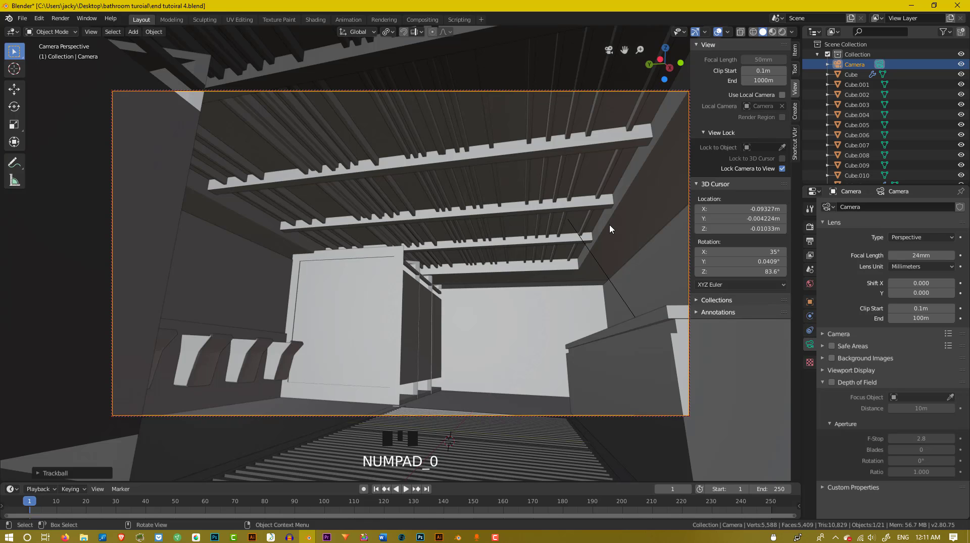
pyautogui.press('KP_0')
pyautogui.scroll(-4, 609, 225)
pyautogui.moveTo(597, 234); pyautogui.dragTo(395, 324, button='middle')
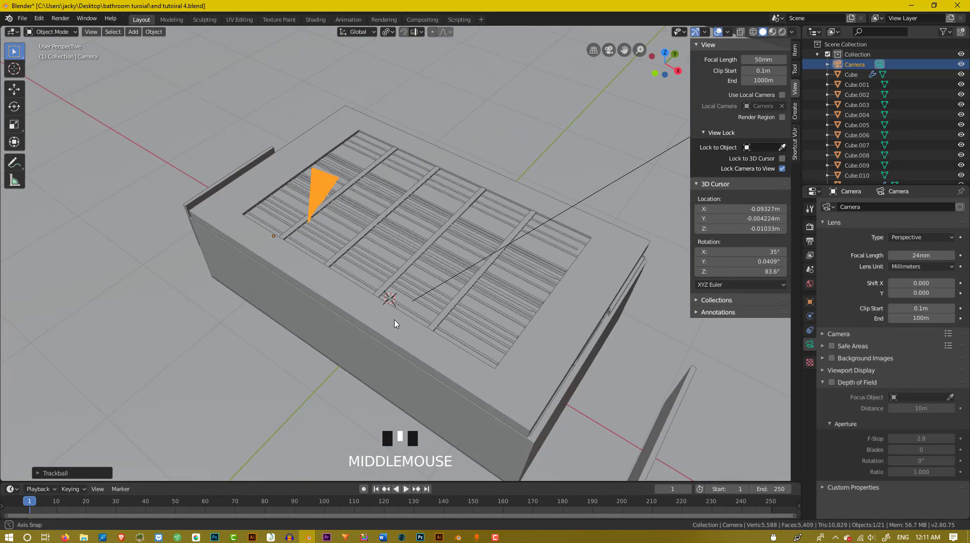
pyautogui.press('KP_0')
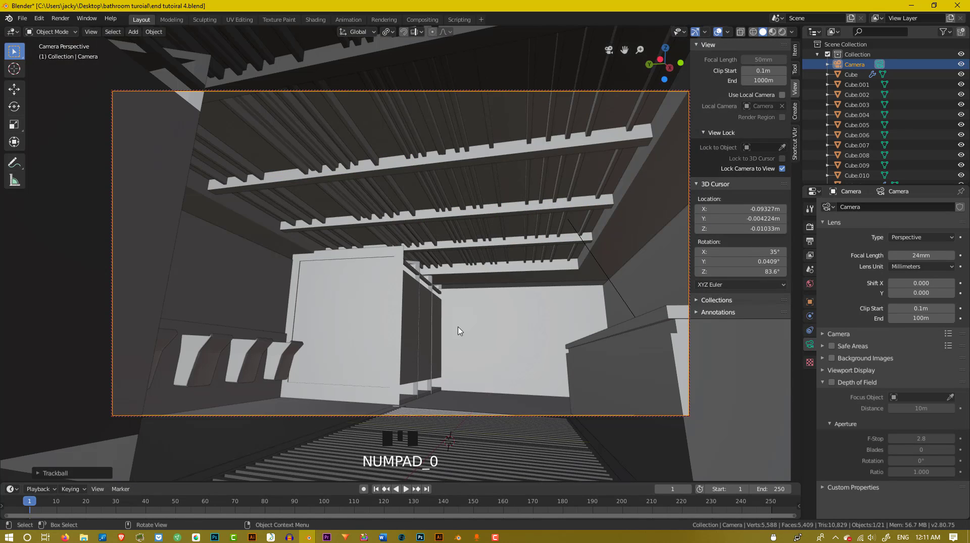
pyautogui.click(782, 31)
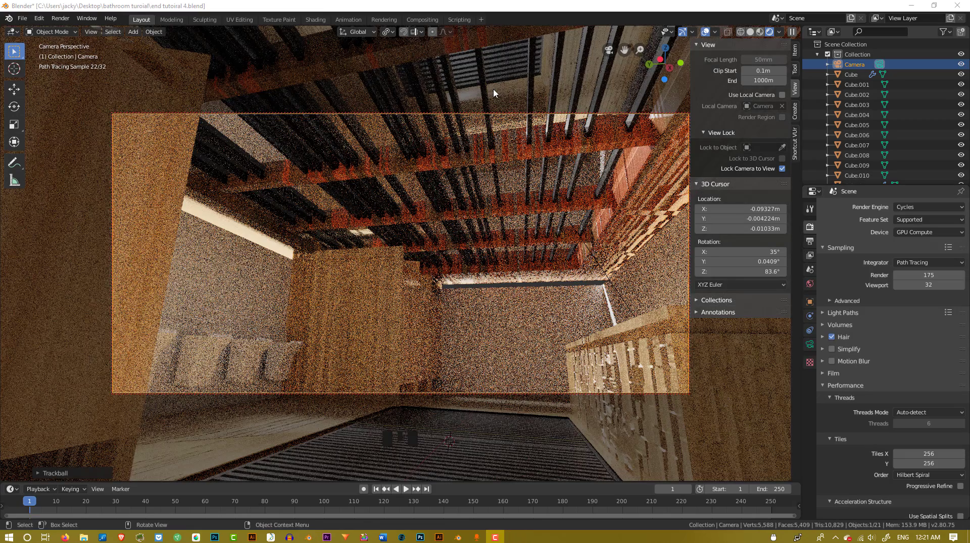
# - Return to solid shading, leave the camera view and hide the wall object to expose the bathroom interior
pyautogui.click(749, 32)
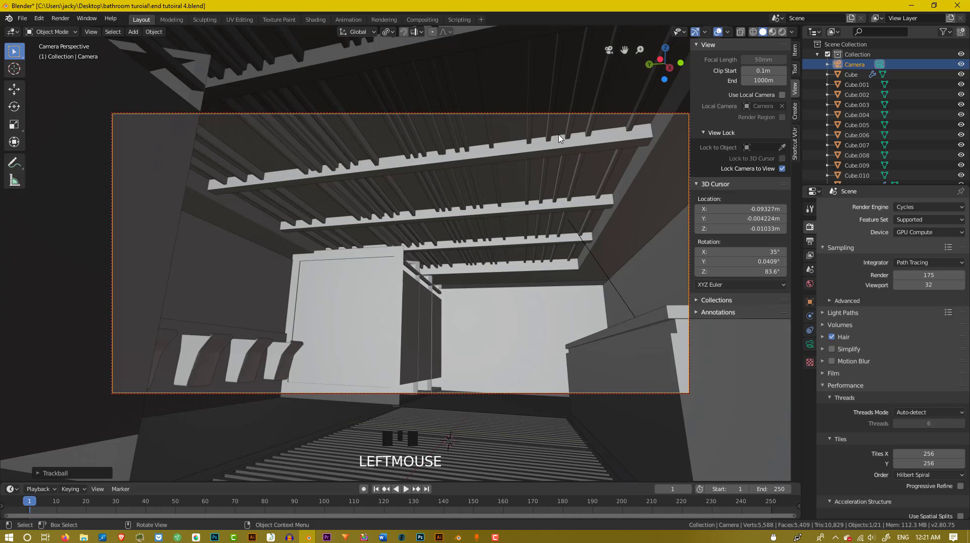
pyautogui.press('KP_0')
pyautogui.scroll(-3, 558, 141)
pyautogui.moveTo(559, 145); pyautogui.dragTo(515, 324, button='middle')
pyautogui.scroll(5, 505, 150)
pyautogui.click(515, 327)
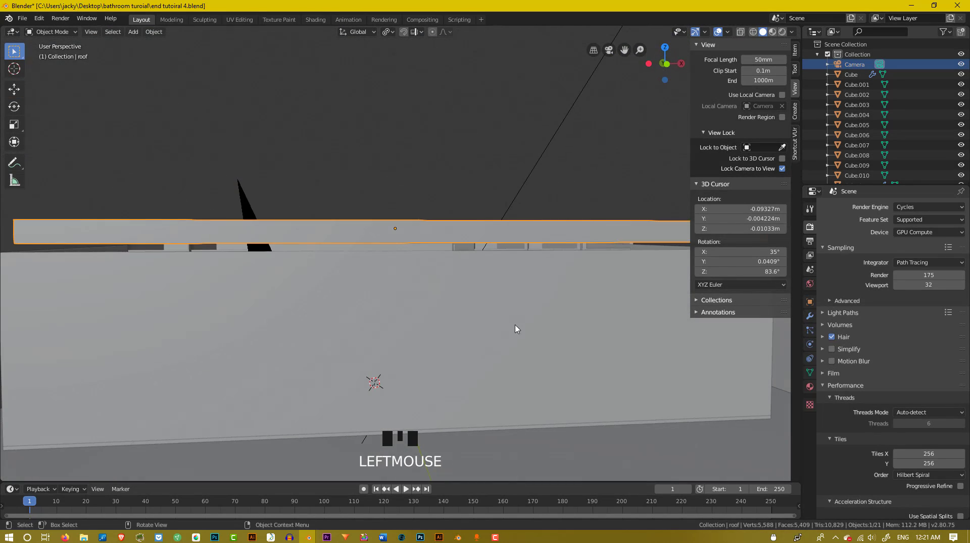
pyautogui.click(511, 322)
pyautogui.click(512, 323)
pyautogui.press('h')
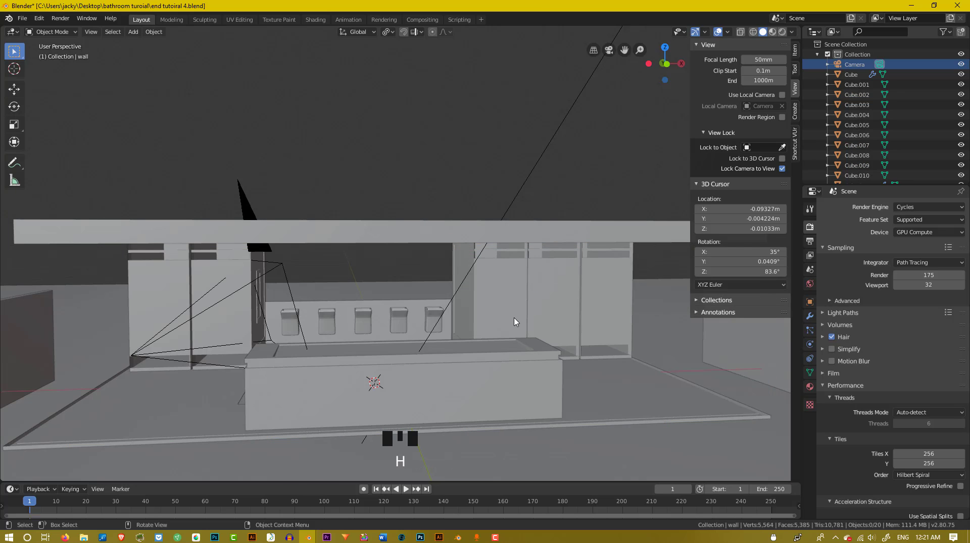
# - Place the 3D cursor on the underside of a ceiling beam and add a mesh circle there
pyautogui.scroll(1, 515, 323)
pyautogui.moveTo(515, 323); pyautogui.dragTo(495, 305, button='middle')
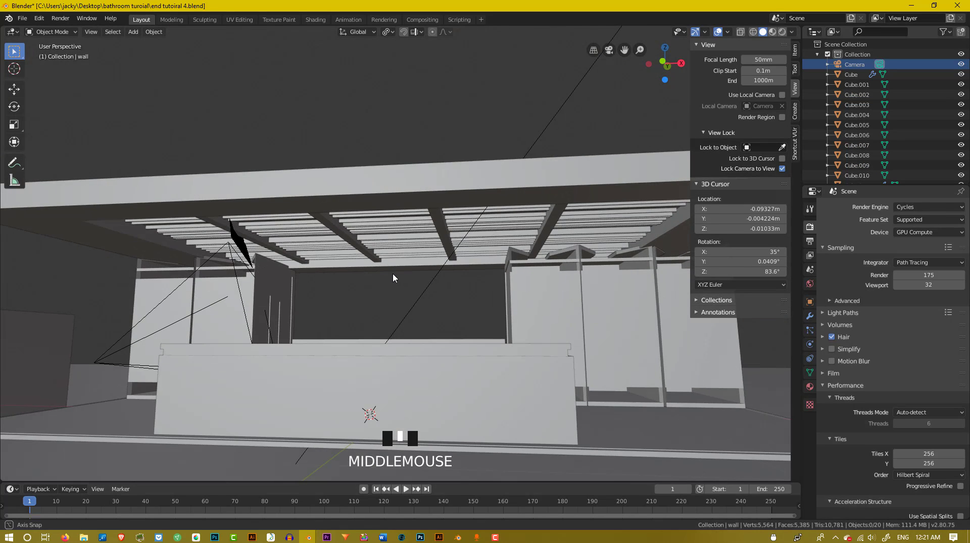
pyautogui.moveTo(394, 277)
pyautogui.mouseDown(button='middle')
pyautogui.moveTo(401, 301)
pyautogui.moveTo(404, 273)
pyautogui.mouseUp(button='middle')
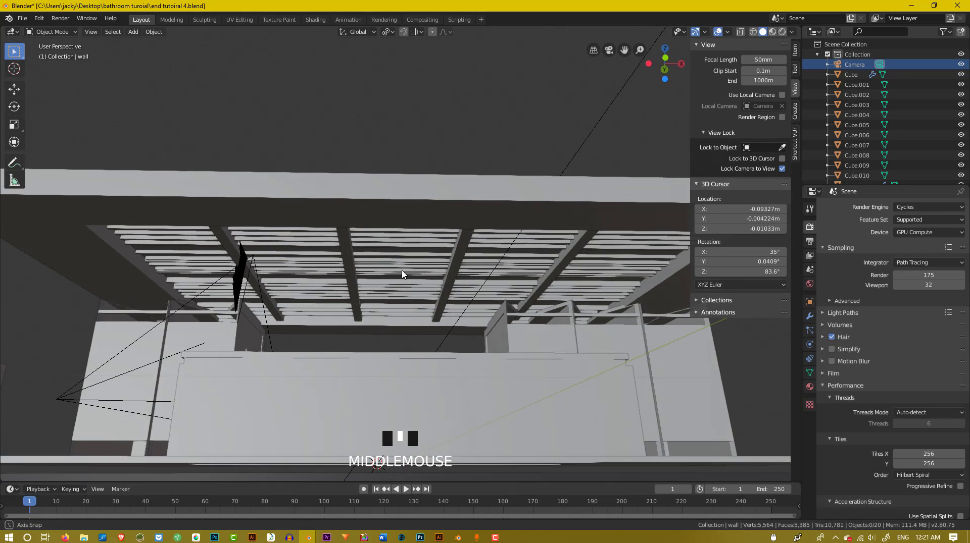
pyautogui.keyDown('shift'); pyautogui.rightClick(343, 246); pyautogui.keyUp('shift')
pyautogui.scroll(2, 344, 246)
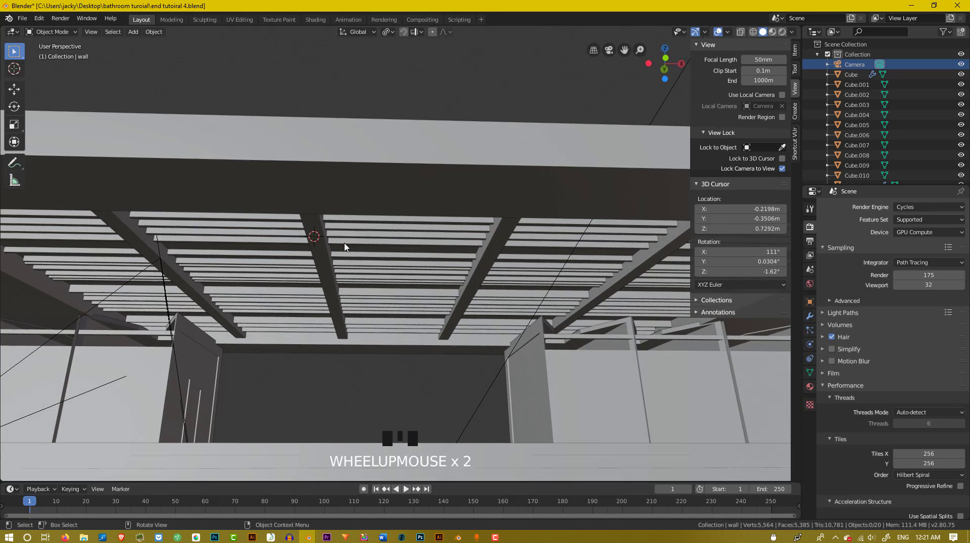
pyautogui.hotkey('shift', 'a')
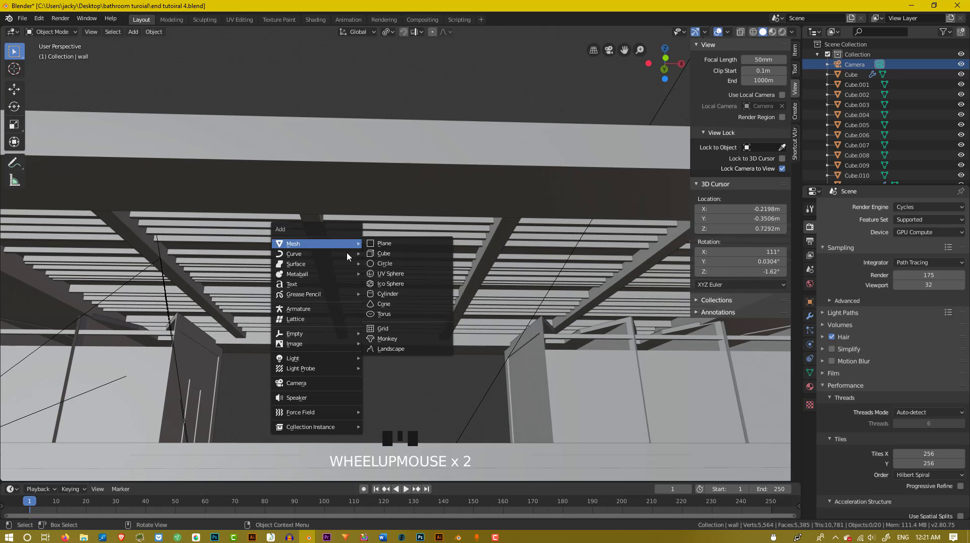
pyautogui.click(380, 263)
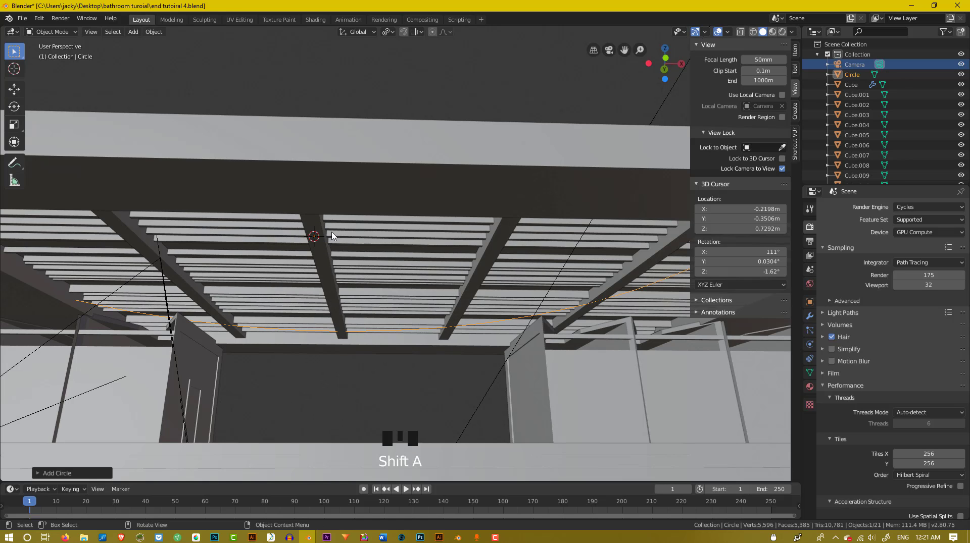
# - Scale the new circle down in two passes until it is about as wide as the ceiling beam it sits under
pyautogui.moveTo(332, 236); pyautogui.dragTo(353, 273, button='middle')
pyautogui.scroll(-5, 352, 273)
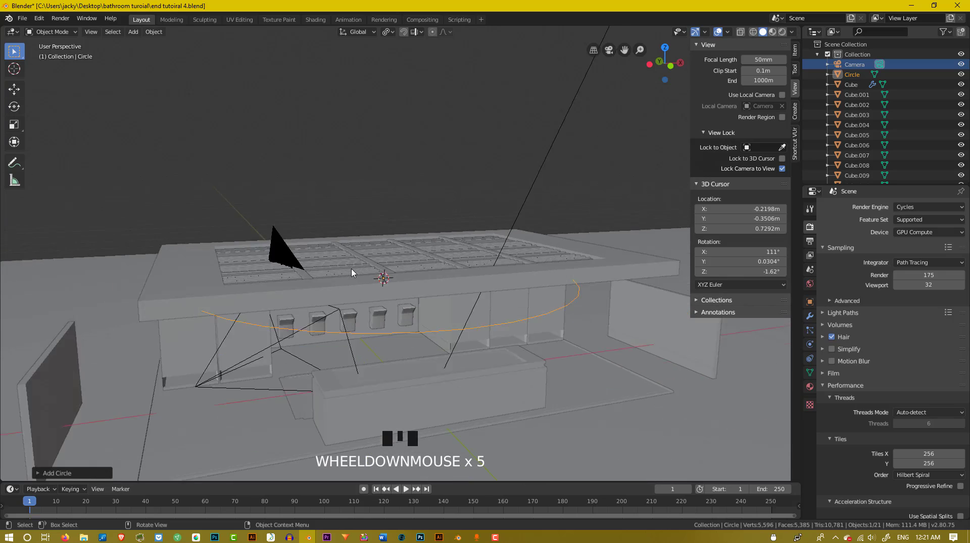
pyautogui.scroll(5, 352, 273)
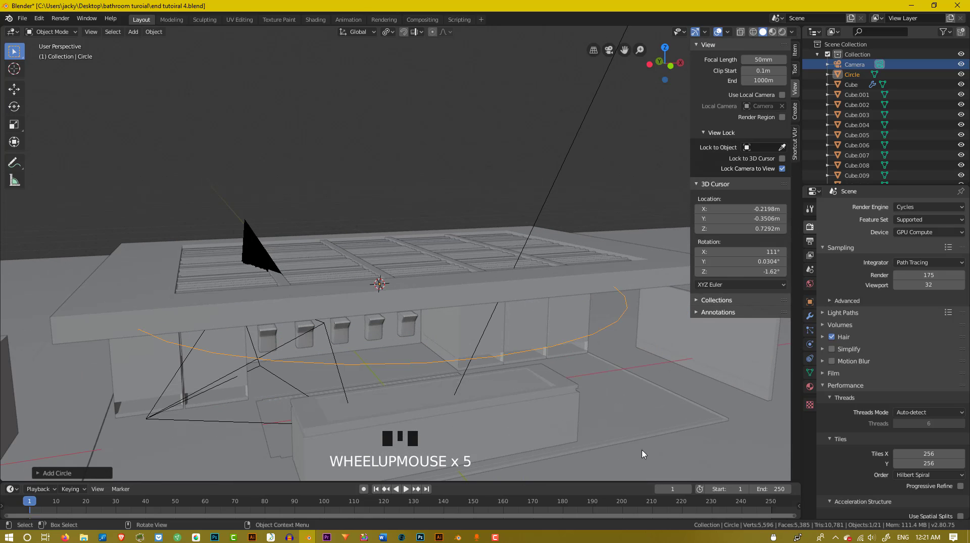
pyautogui.press('s')
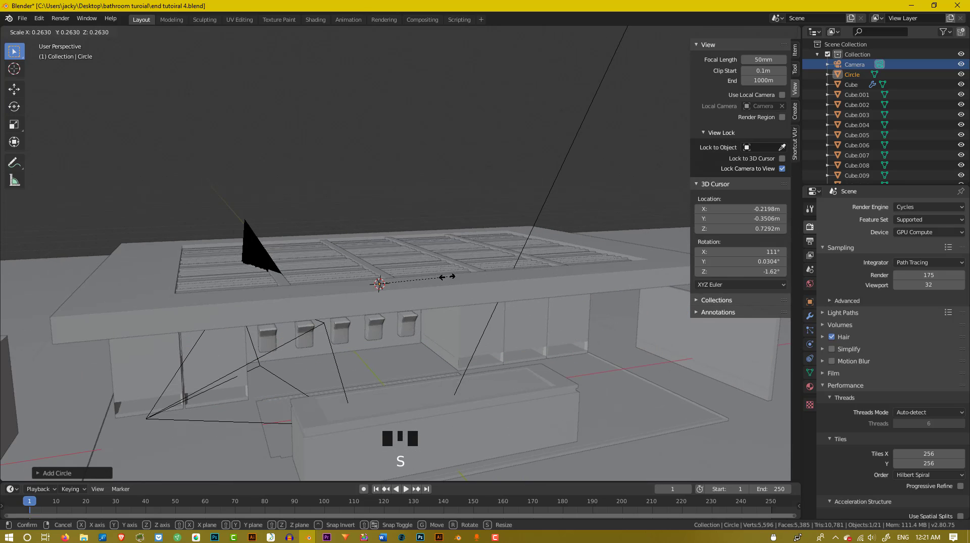
pyautogui.click(383, 283)
pyautogui.scroll(4, 389, 284)
pyautogui.moveTo(392, 286); pyautogui.dragTo(373, 257, button='middle')
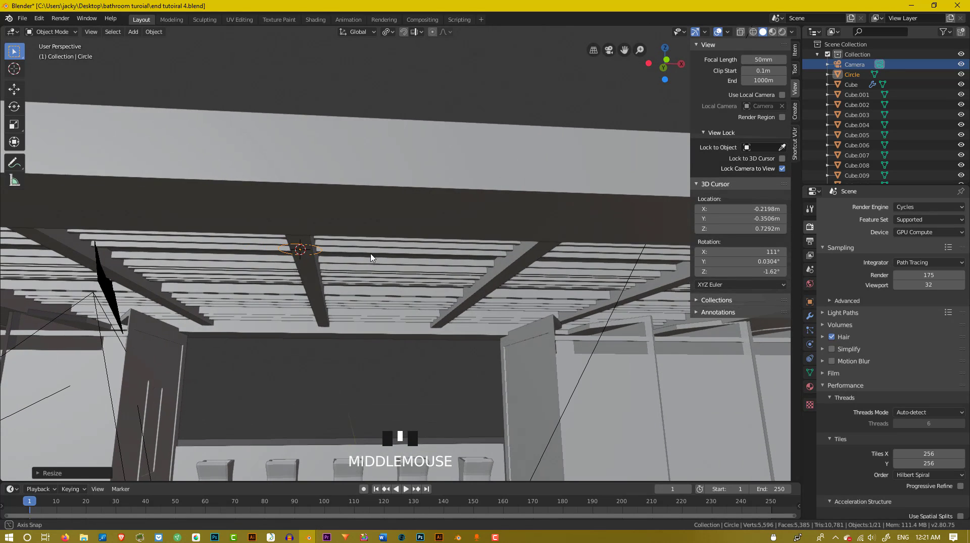
pyautogui.press('s')
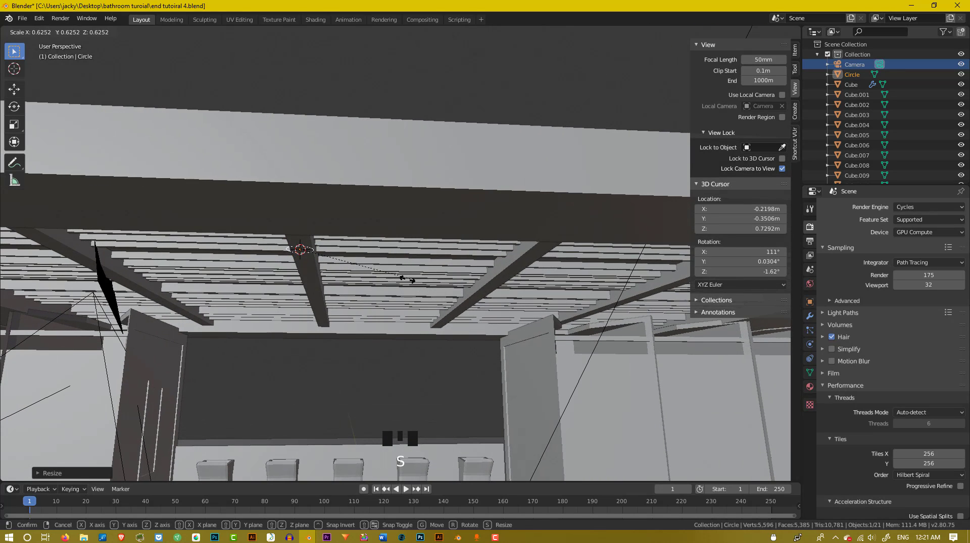
pyautogui.click(368, 283)
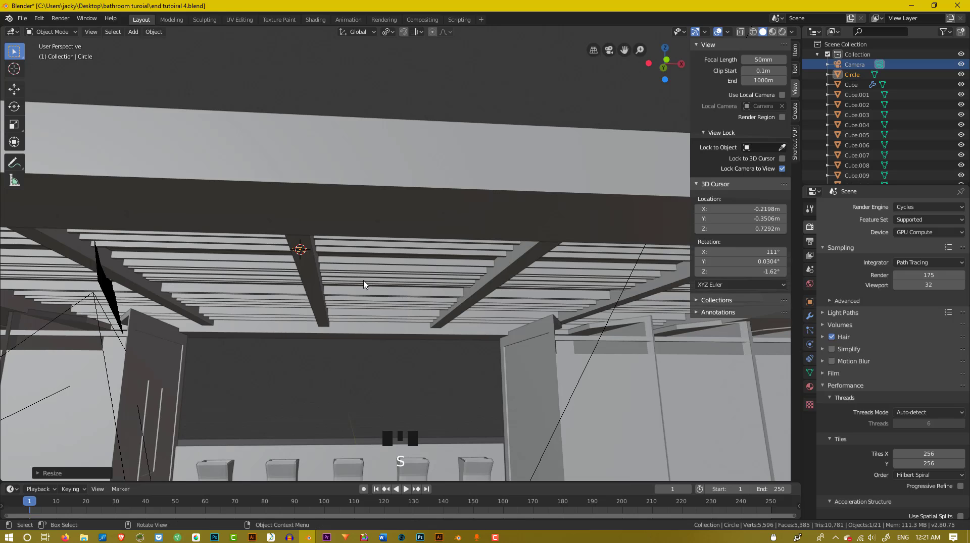
# - Enter Edit Mode on the circle and fill it with a face
pyautogui.press('Tab')
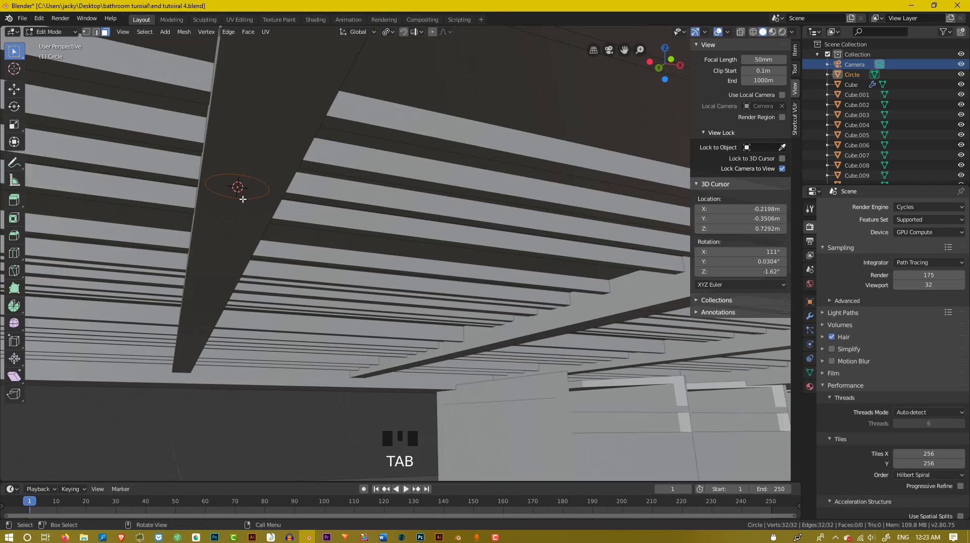
pyautogui.press('f')
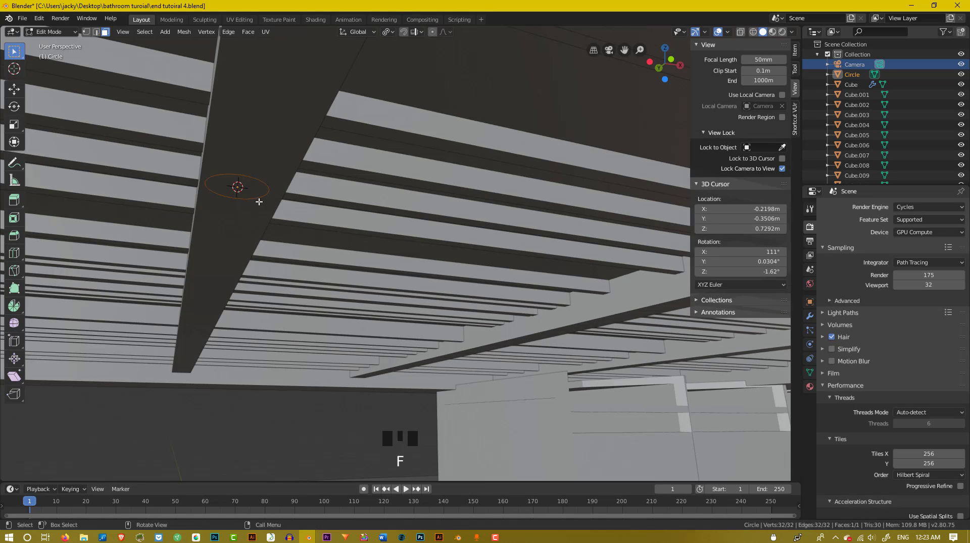
pyautogui.moveTo(259, 202); pyautogui.dragTo(308, 192, button='middle')
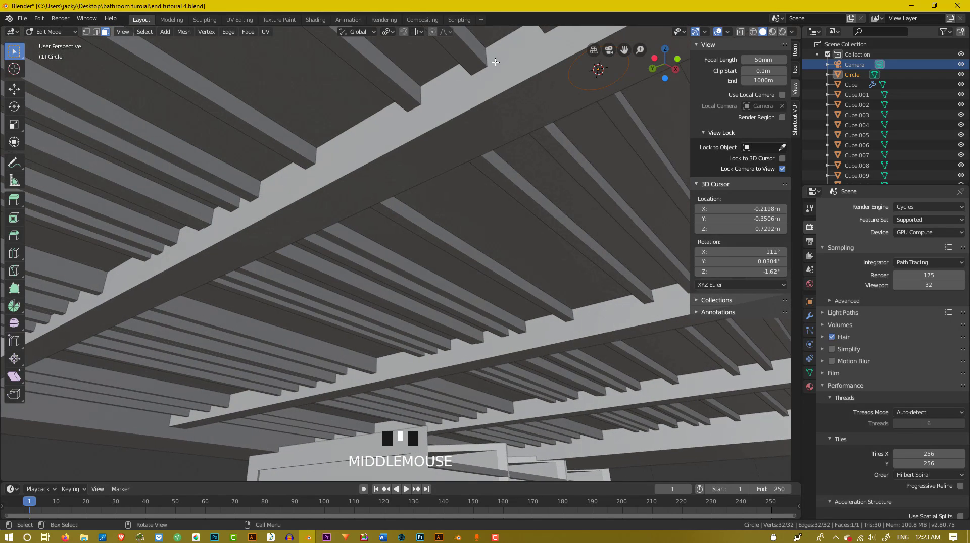
# - Select the circle's face and extrude it straight down about 0.4 m to form a hanging rod
pyautogui.click(582, 81)
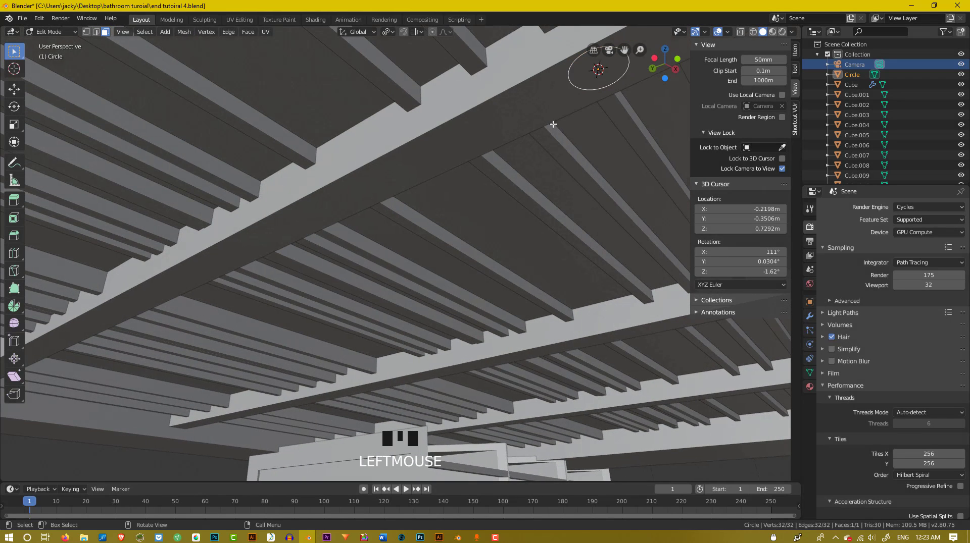
pyautogui.moveTo(553, 124); pyautogui.dragTo(541, 151, button='middle')
pyautogui.scroll(-3, 559, 162)
pyautogui.scroll(-3, 449, 331)
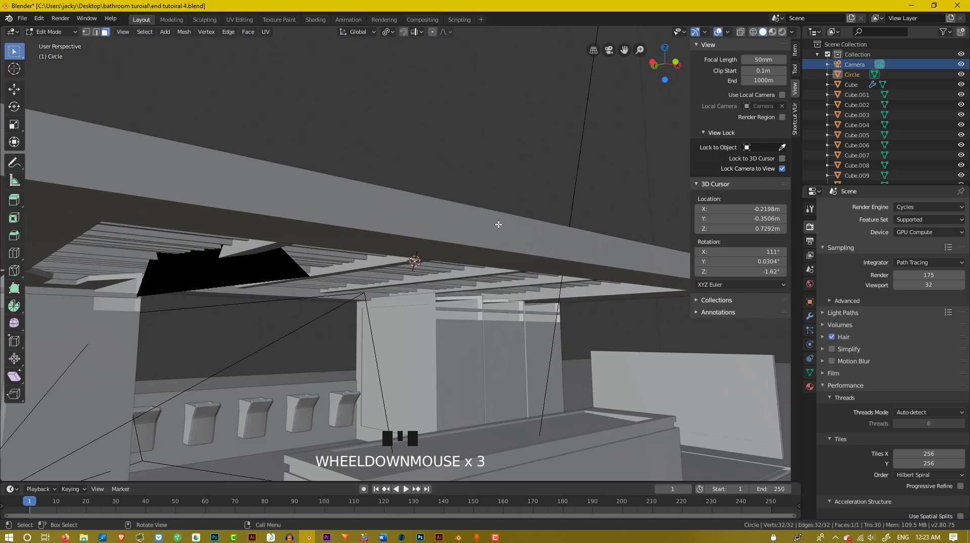
pyautogui.press('e')
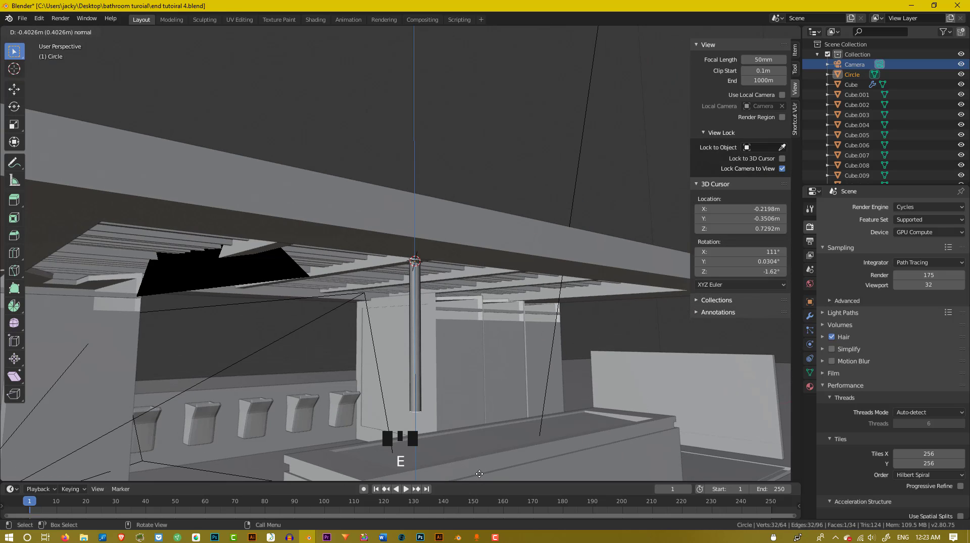
pyautogui.click(444, 445)
# - Select the whole rod and scale it much thinner with Z locked to keep its length
pyautogui.moveTo(444, 444); pyautogui.dragTo(440, 454, button='middle')
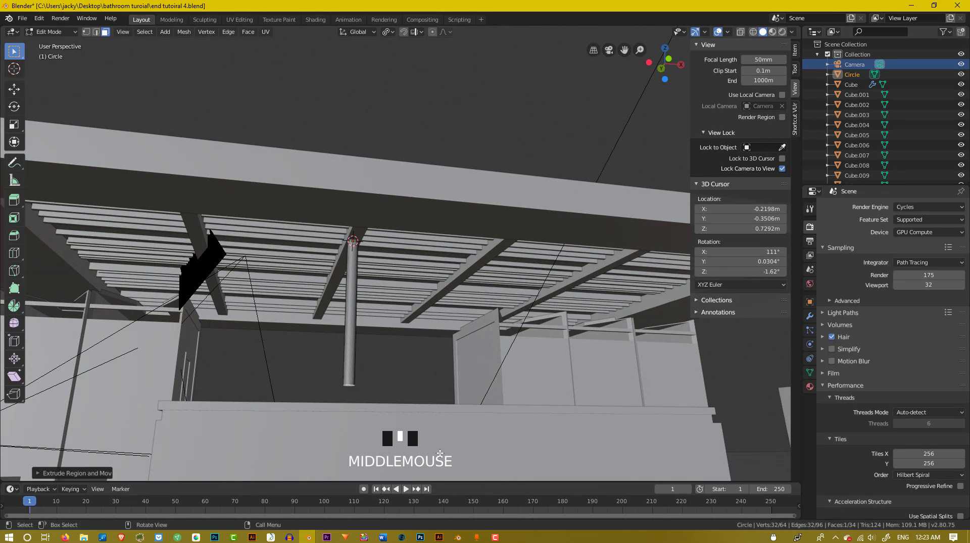
pyautogui.press('a')
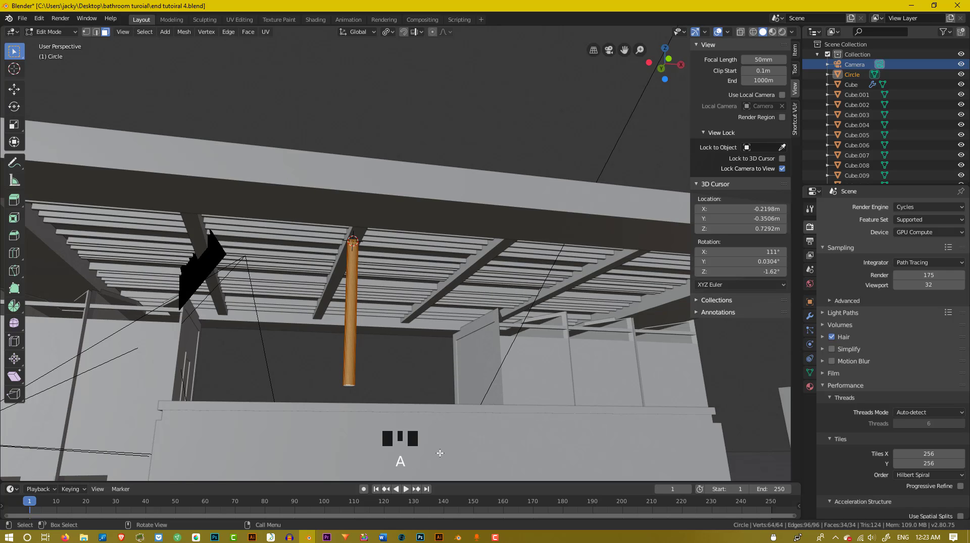
pyautogui.press('s')
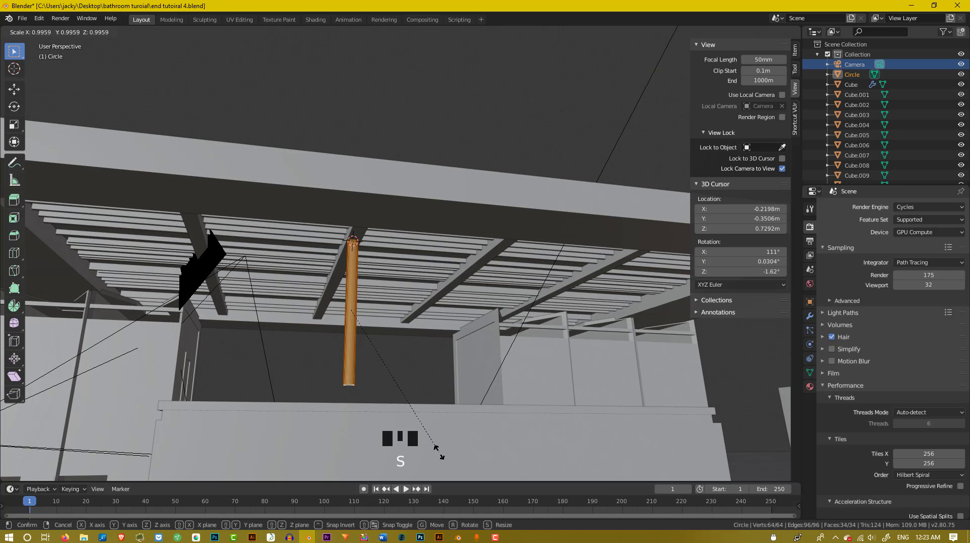
pyautogui.hotkey('shift', 'z')
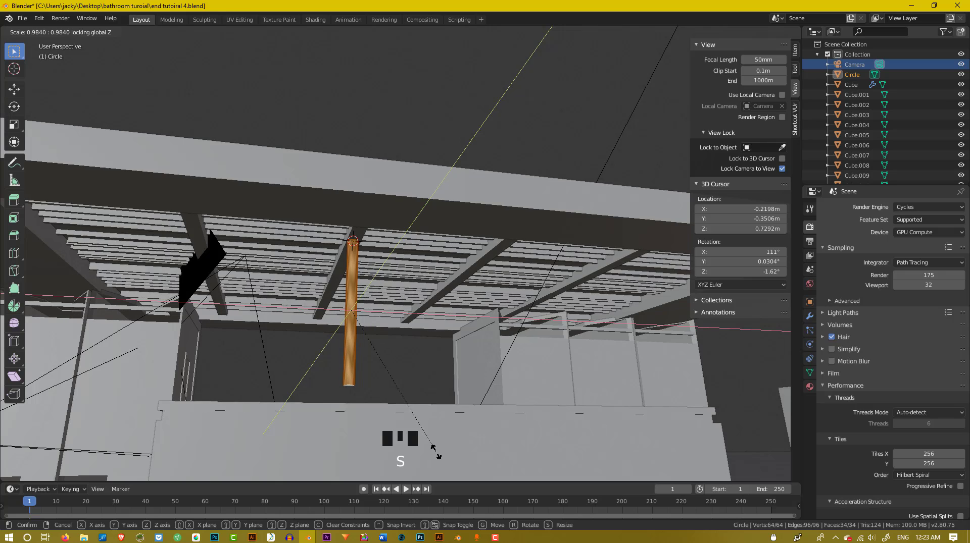
pyautogui.click(342, 358)
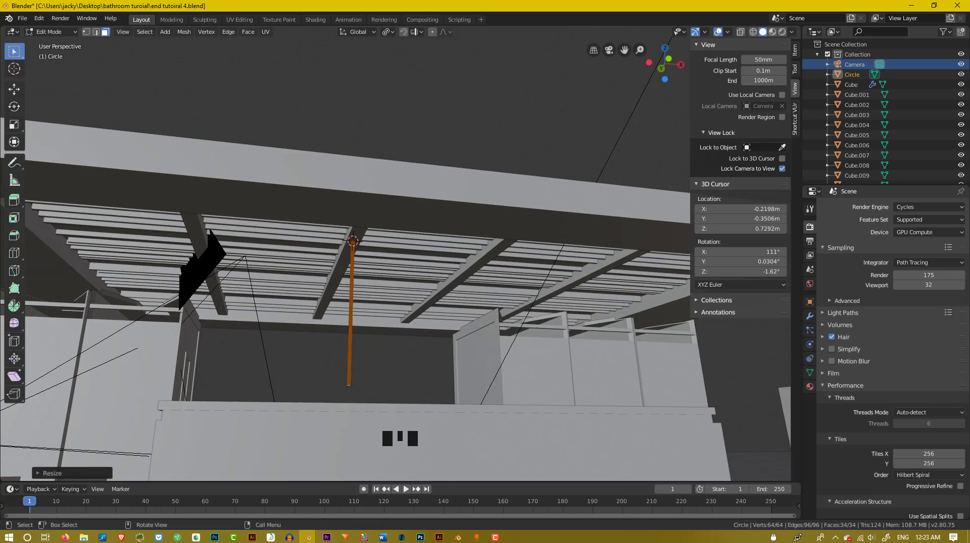
pyautogui.moveTo(343, 358); pyautogui.dragTo(379, 387, button='middle')
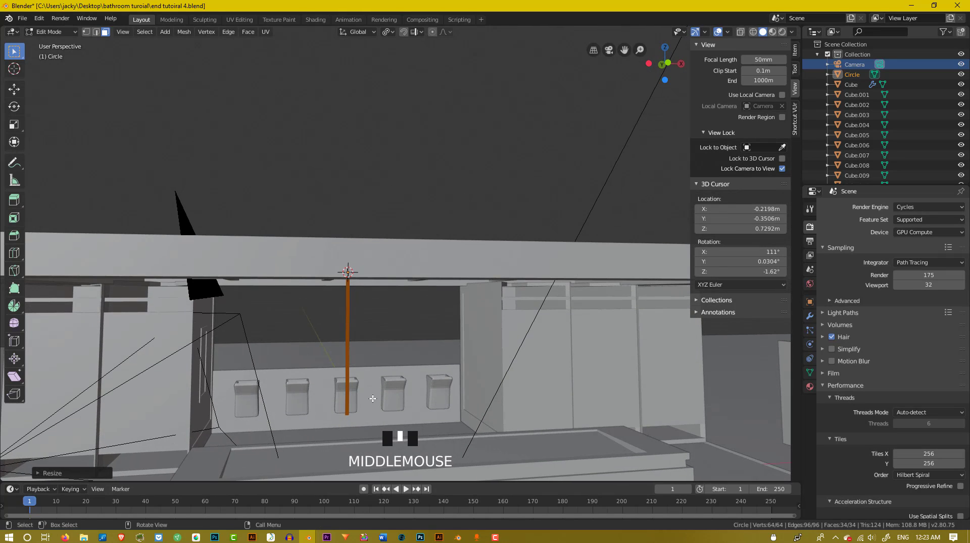
# - Select the rod's bottom end face, extrude it in place and scale the new face outward into a wider disc
pyautogui.keyDown('shift'); pyautogui.moveTo(378, 353); pyautogui.dragTo(392, 309, button='middle'); pyautogui.keyUp('shift')
pyautogui.scroll(2, 396, 323)
pyautogui.scroll(3, 387, 372)
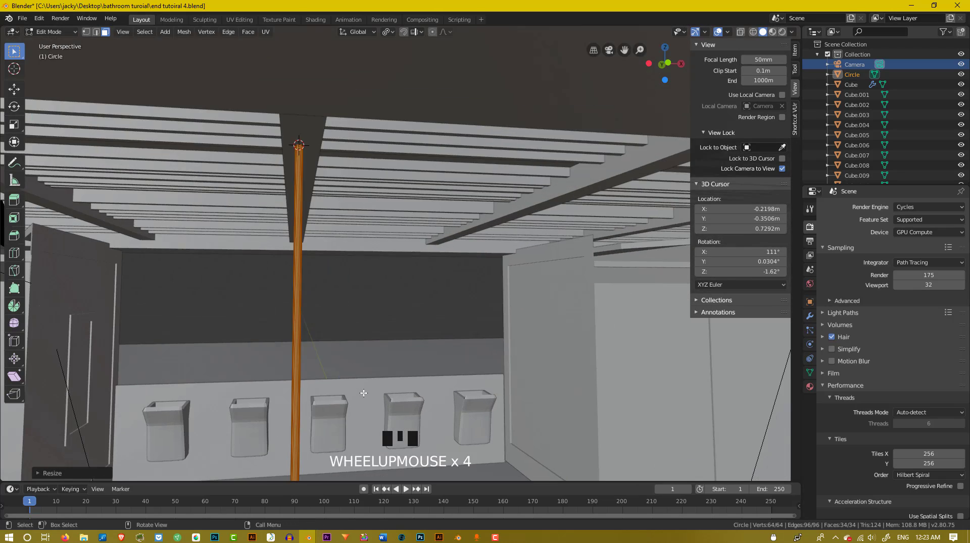
pyautogui.moveTo(387, 372)
pyautogui.mouseDown(button='middle')
pyautogui.moveTo(369, 362)
pyautogui.moveTo(368, 372)
pyautogui.mouseUp(button='middle')
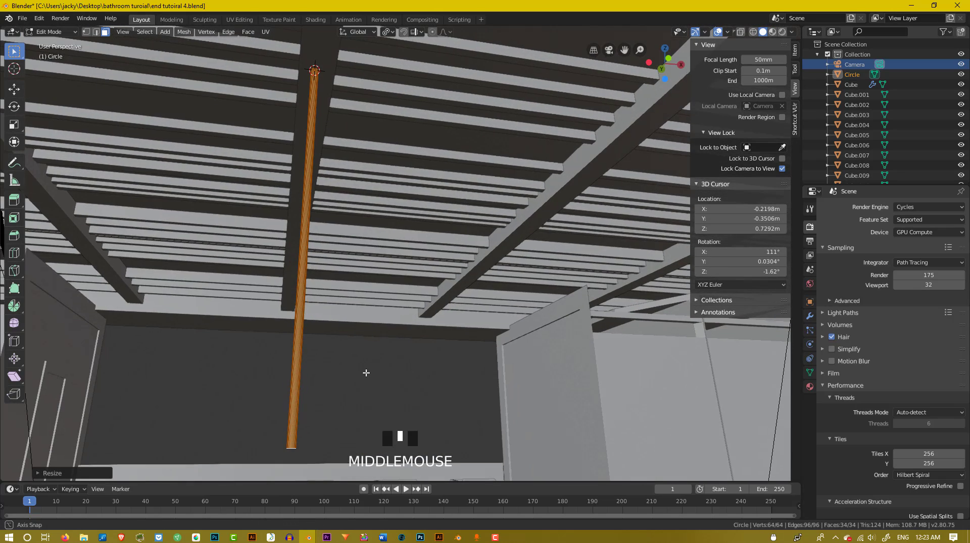
pyautogui.click(293, 449)
pyautogui.moveTo(294, 447); pyautogui.dragTo(309, 430, button='middle')
pyautogui.scroll(2, 302, 424)
pyautogui.click(312, 409)
pyautogui.scroll(-2, 310, 411)
pyautogui.scroll(-2, 309, 430)
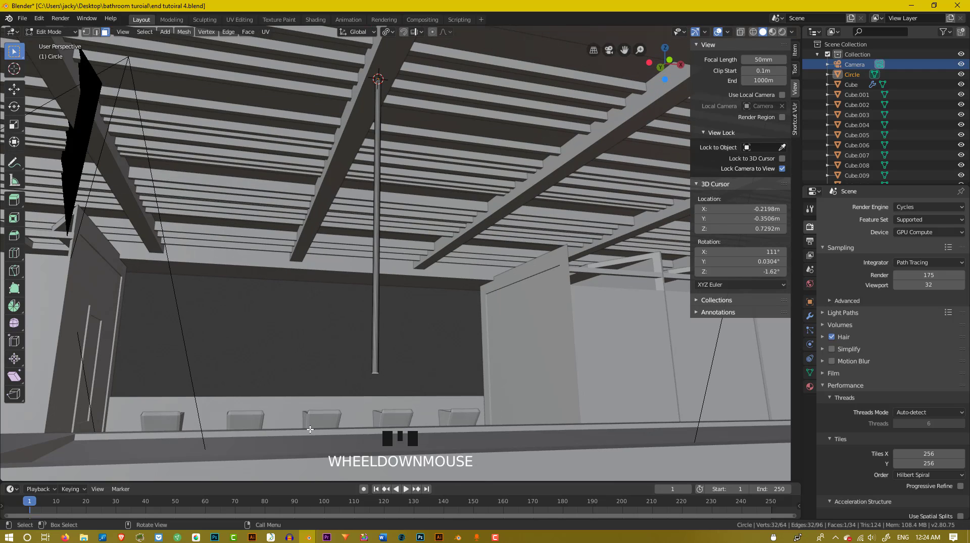
pyautogui.press('e')
pyautogui.press('s')
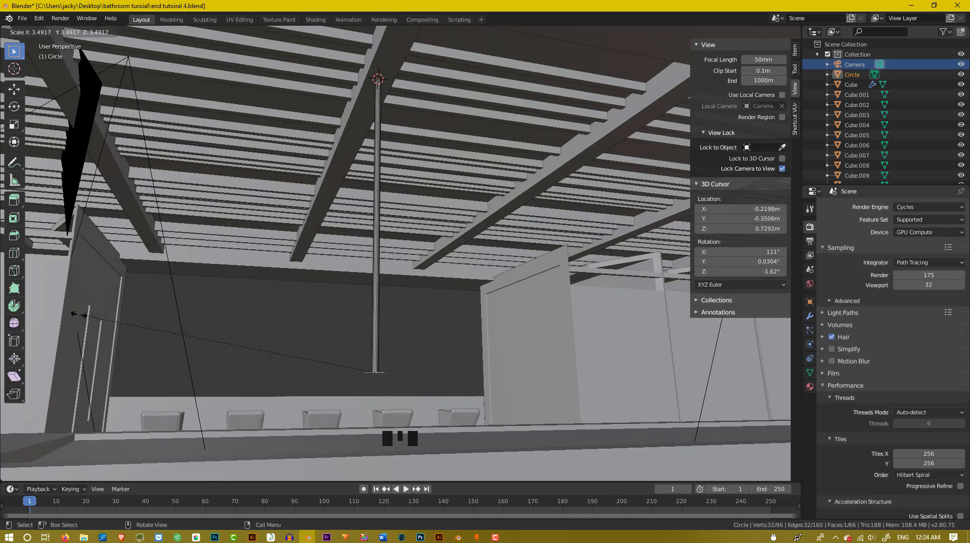
pyautogui.click(128, 319)
# - Extrude the widened face down about 0.05 m into a cylindrical lamp head and return to Object Mode
pyautogui.press('e')
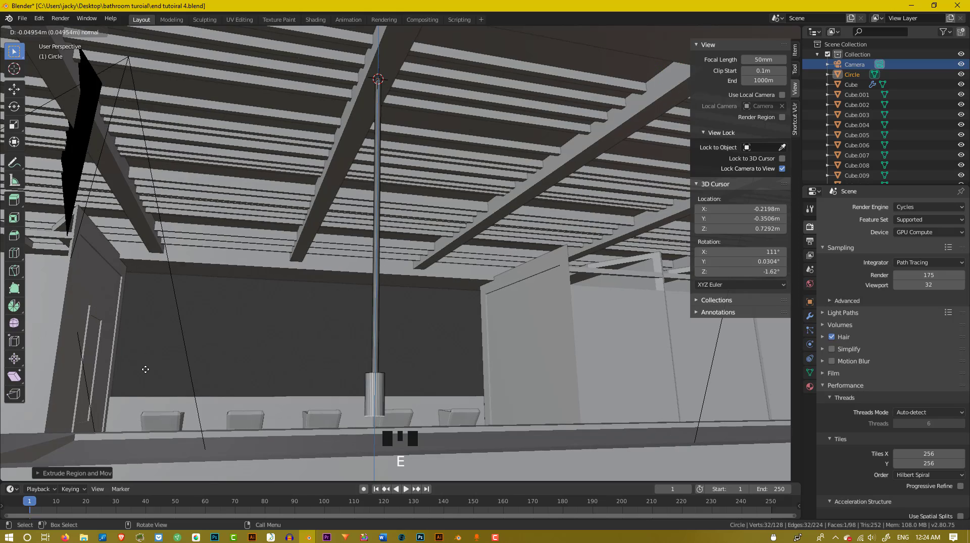
pyautogui.click(156, 362)
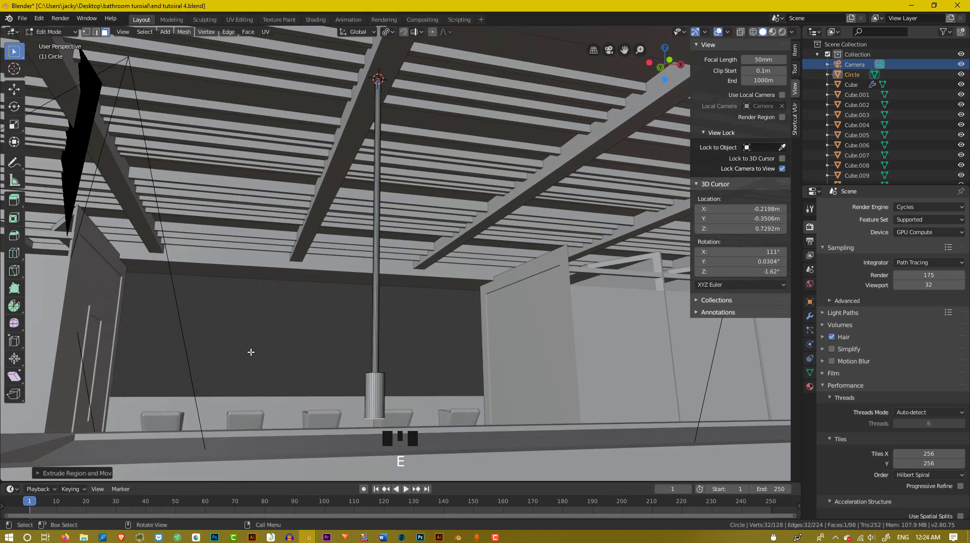
pyautogui.moveTo(249, 350); pyautogui.dragTo(269, 378, button='middle')
pyautogui.press('Tab')
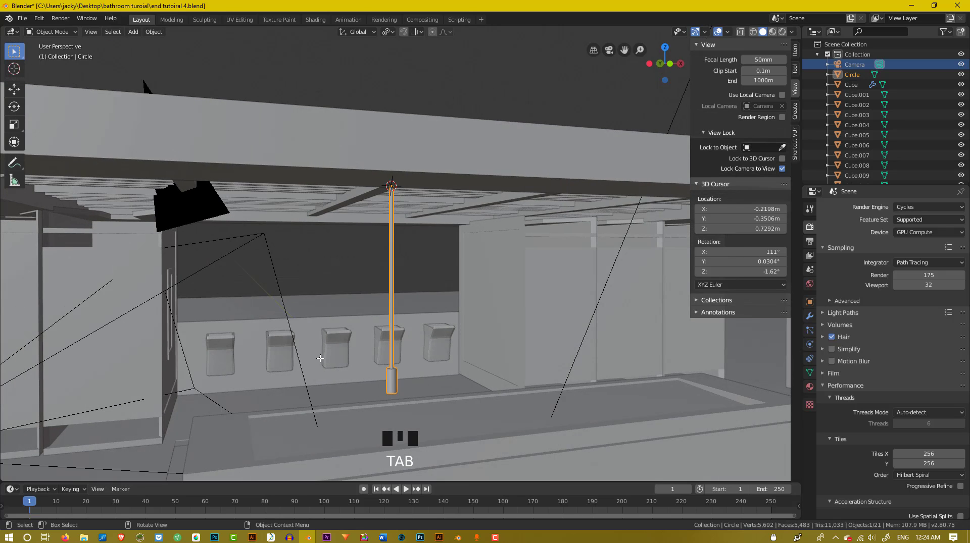
# - Duplicate the pendant lamp along the X axis to the next ceiling beam
pyautogui.moveTo(357, 319)
pyautogui.mouseDown(button='middle')
pyautogui.moveTo(359, 311)
pyautogui.moveTo(337, 311)
pyautogui.moveTo(348, 309)
pyautogui.mouseUp(button='middle')
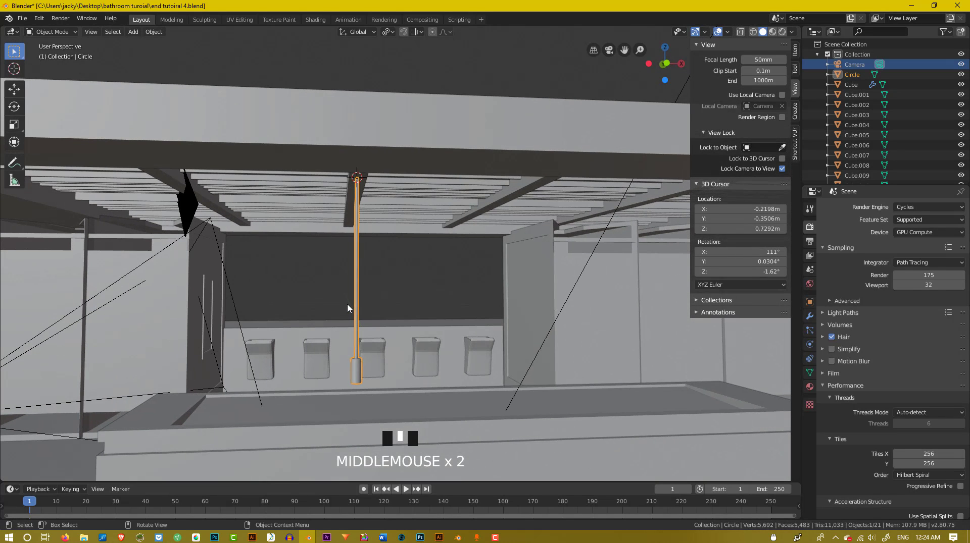
pyautogui.hotkey('shift', 'd')
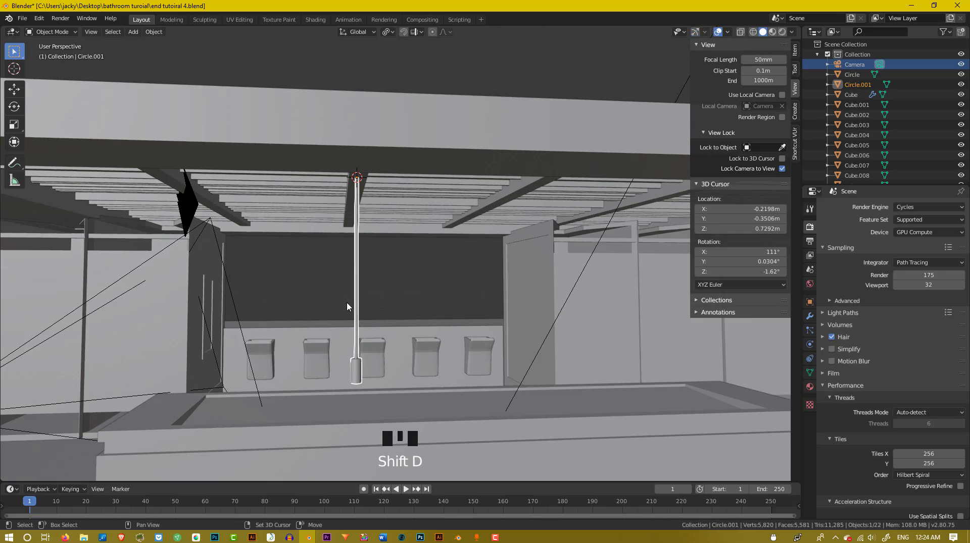
pyautogui.press('x')
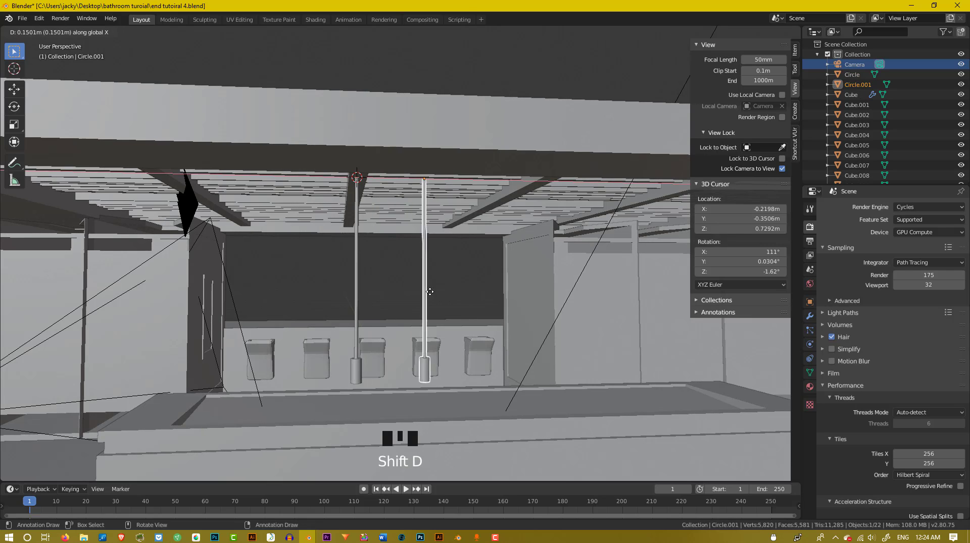
pyautogui.click(534, 312)
# - Select both pendant lamps and move them together along negative Y until they hang above the long counter
pyautogui.moveTo(530, 318); pyautogui.dragTo(392, 318, button='middle')
pyautogui.scroll(-3, 516, 316)
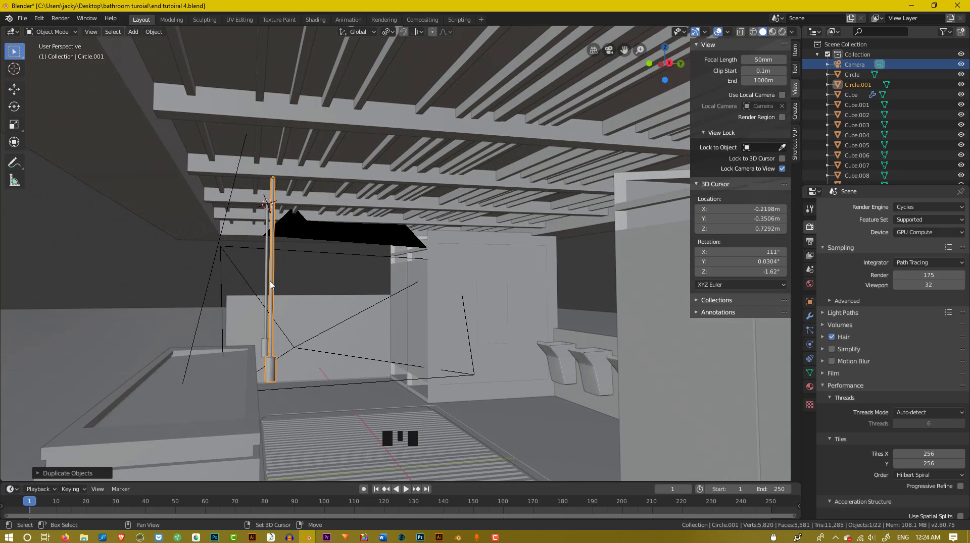
pyautogui.keyDown('shift'); pyautogui.click(267, 285); pyautogui.keyUp('shift')
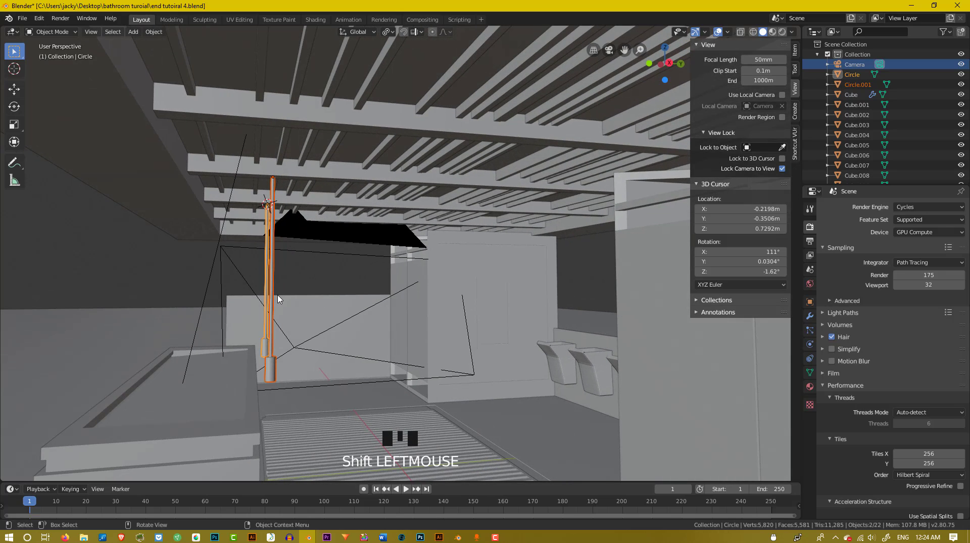
pyautogui.press('g')
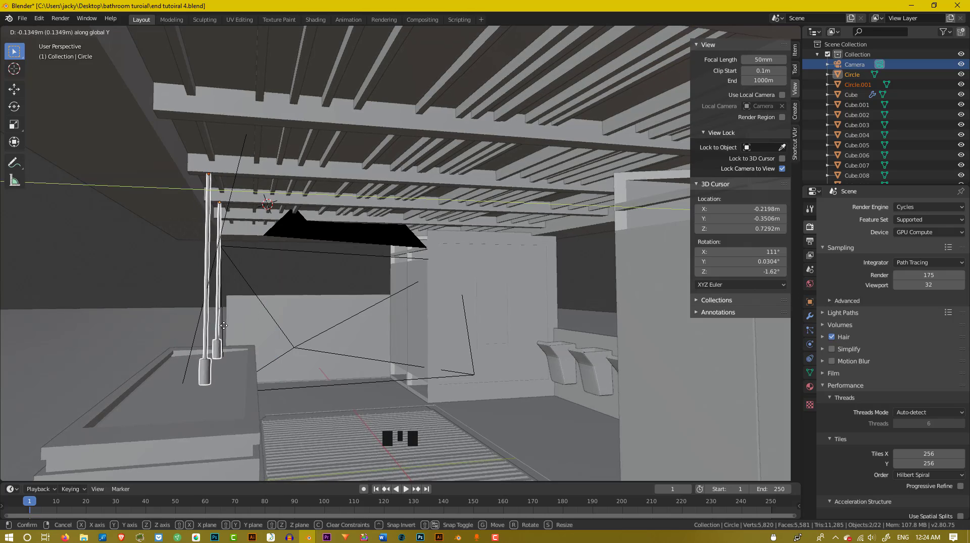
pyautogui.click(236, 337)
pyautogui.moveTo(236, 337); pyautogui.dragTo(342, 342, button='middle')
pyautogui.scroll(-4, 359, 347)
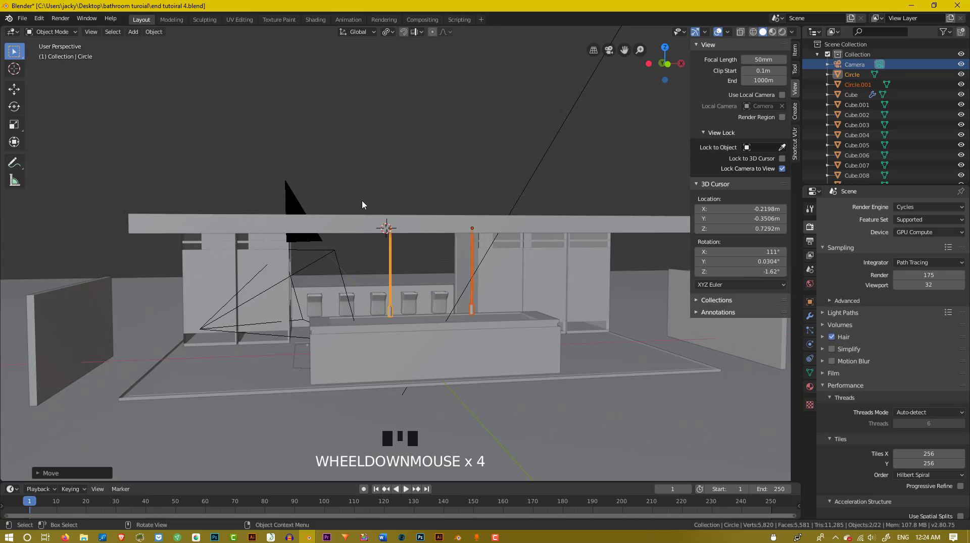
# - Select the original pendant lamp above the counter and give it a new material
pyautogui.click(402, 200)
pyautogui.moveTo(402, 200); pyautogui.dragTo(428, 292, button='middle')
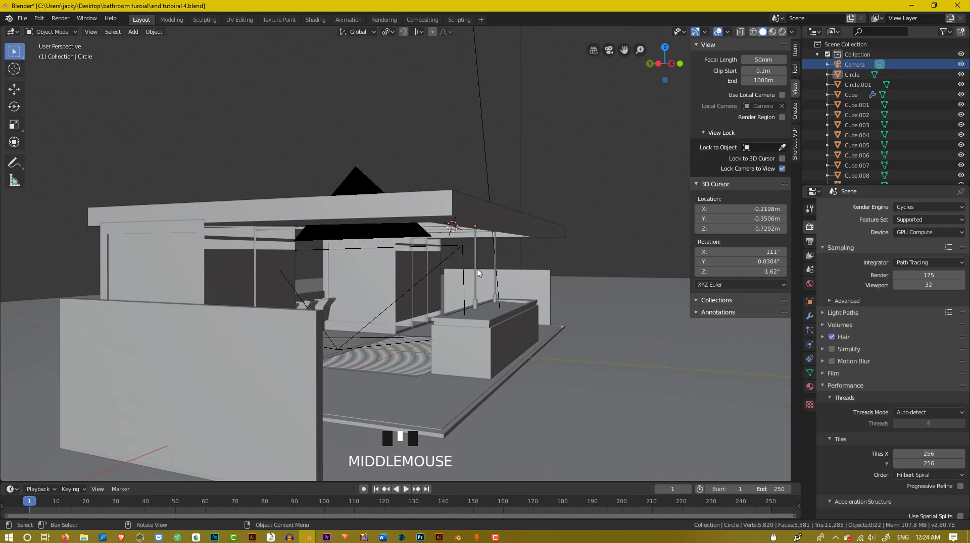
pyautogui.moveTo(478, 273); pyautogui.dragTo(422, 275, button='middle')
pyautogui.scroll(3, 423, 276)
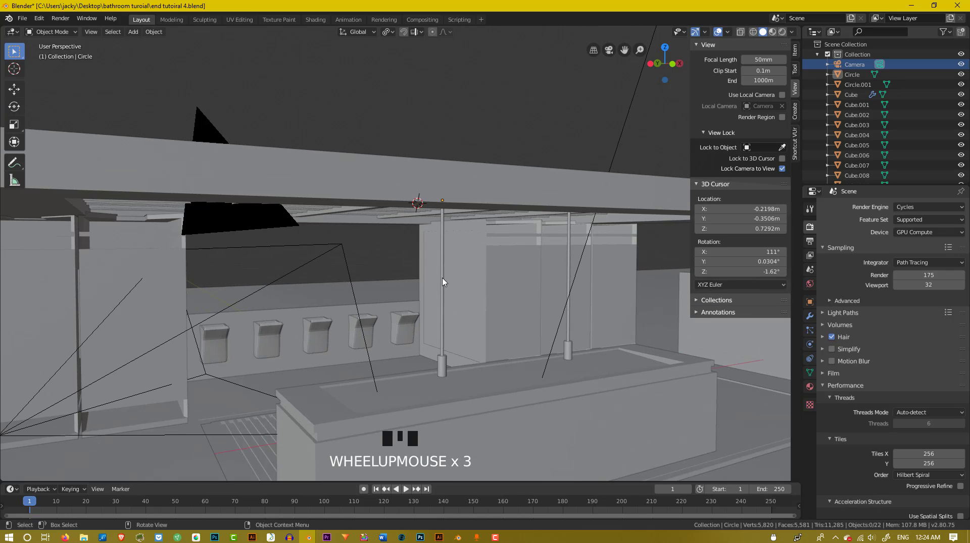
pyautogui.click(442, 281)
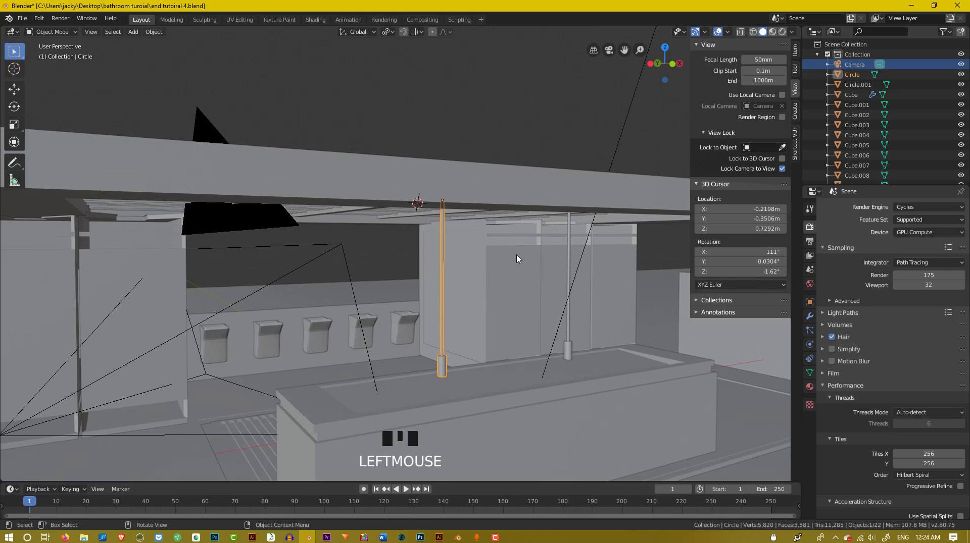
pyautogui.click(809, 387)
pyautogui.click(865, 241)
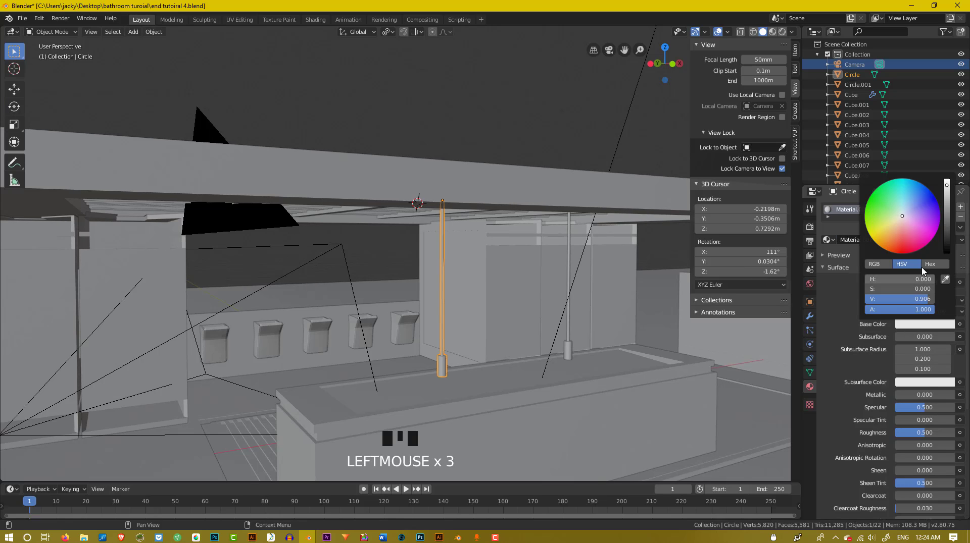
# - Set the lamp material's base color to black and its metallic value to 1.000
pyautogui.click(924, 324)
pyautogui.moveTo(944, 227); pyautogui.dragTo(945, 254)
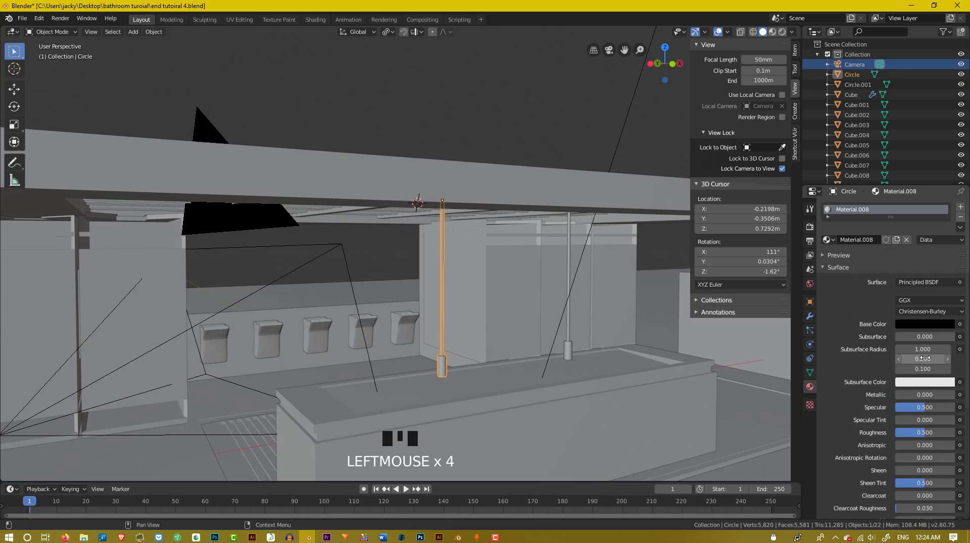
pyautogui.moveTo(914, 395); pyautogui.dragTo(955, 395)
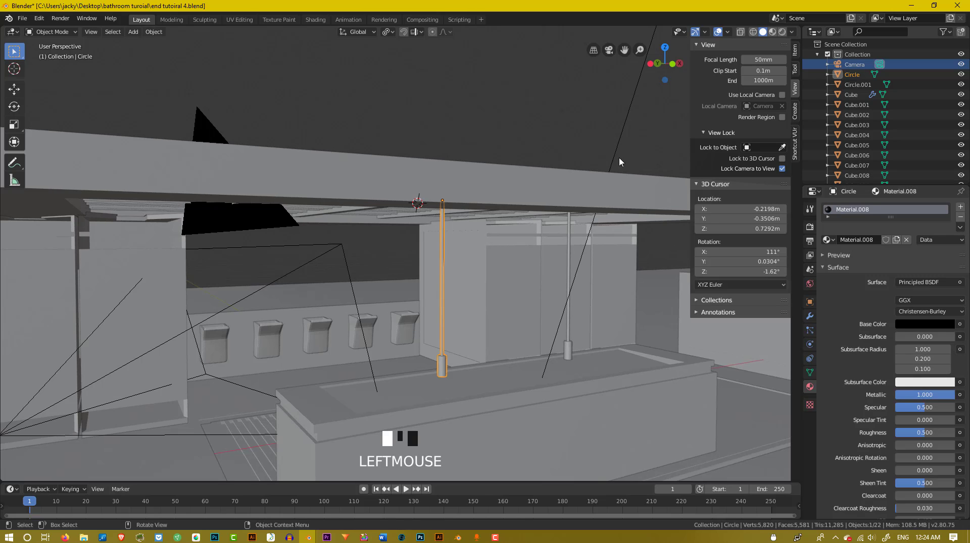
# - Assign the existing Material.008 to the second pendant lamp
pyautogui.doubleClick(569, 255)
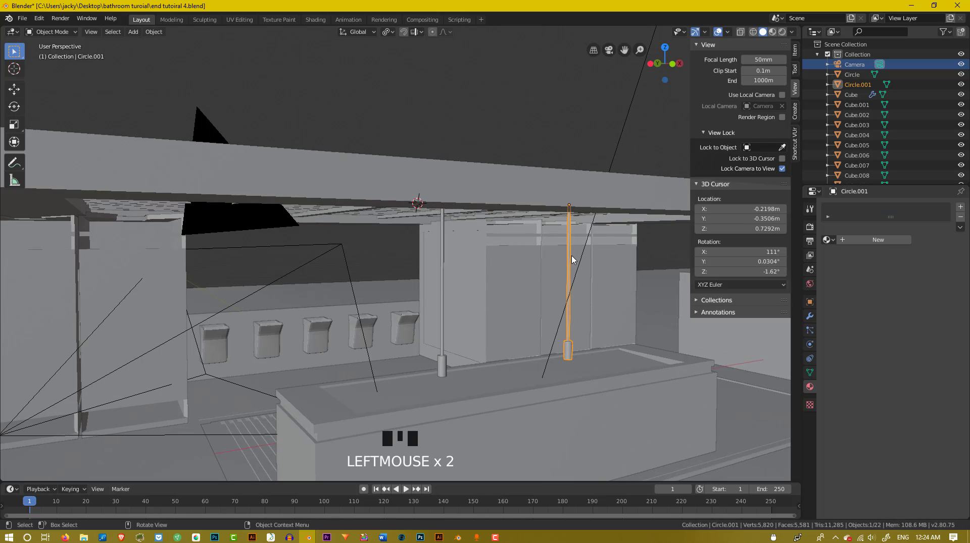
pyautogui.click(829, 240)
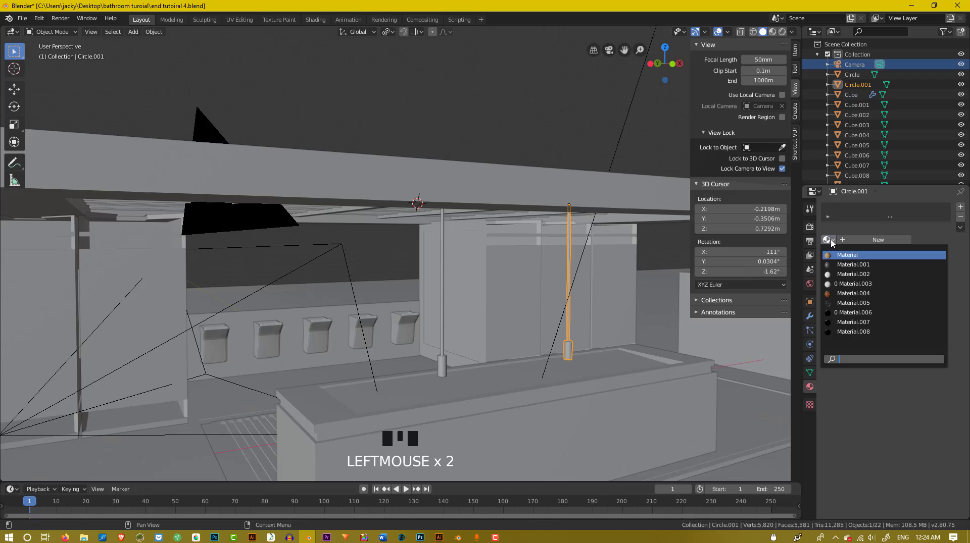
pyautogui.click(874, 334)
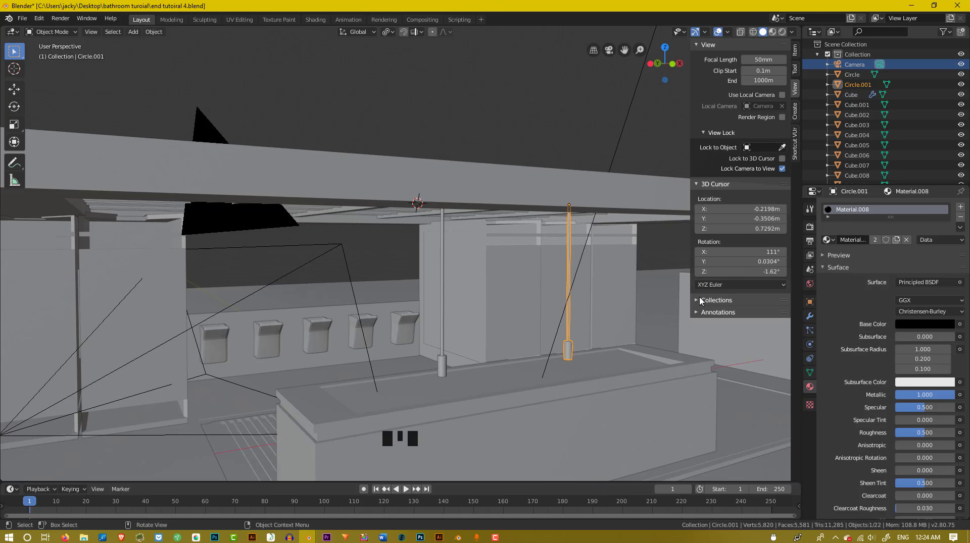
# - Show the scene in rendered shading through the camera and unhide all hidden objects
pyautogui.click(782, 31)
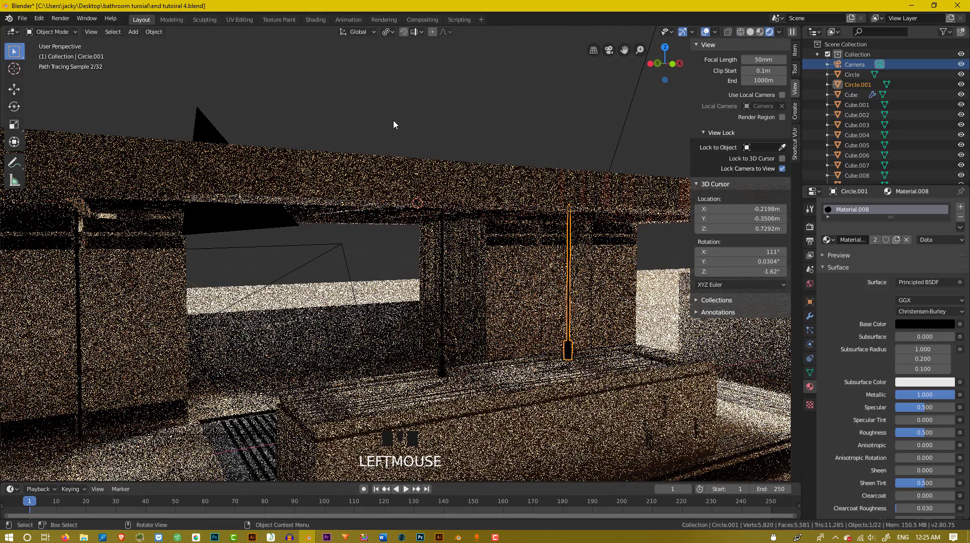
pyautogui.click(394, 123)
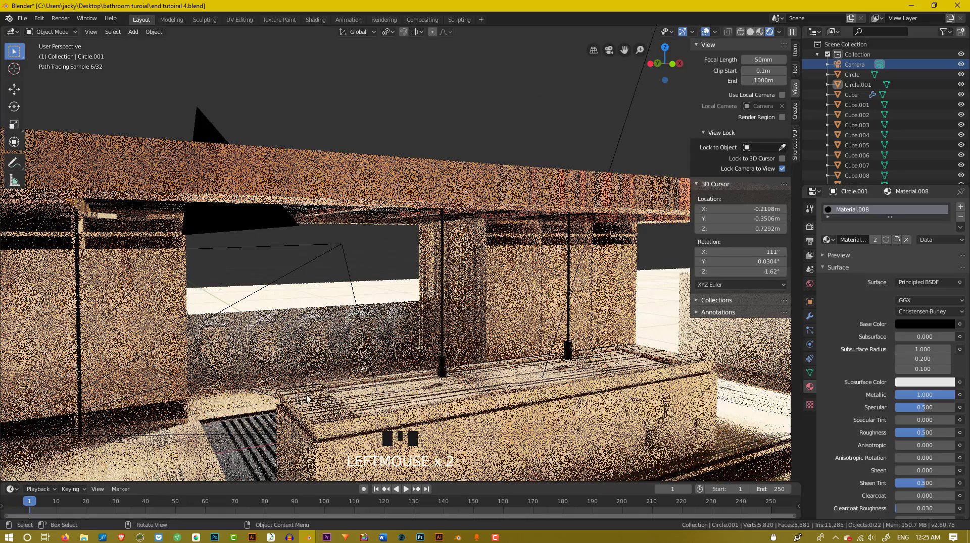
pyautogui.scroll(-5, 306, 353)
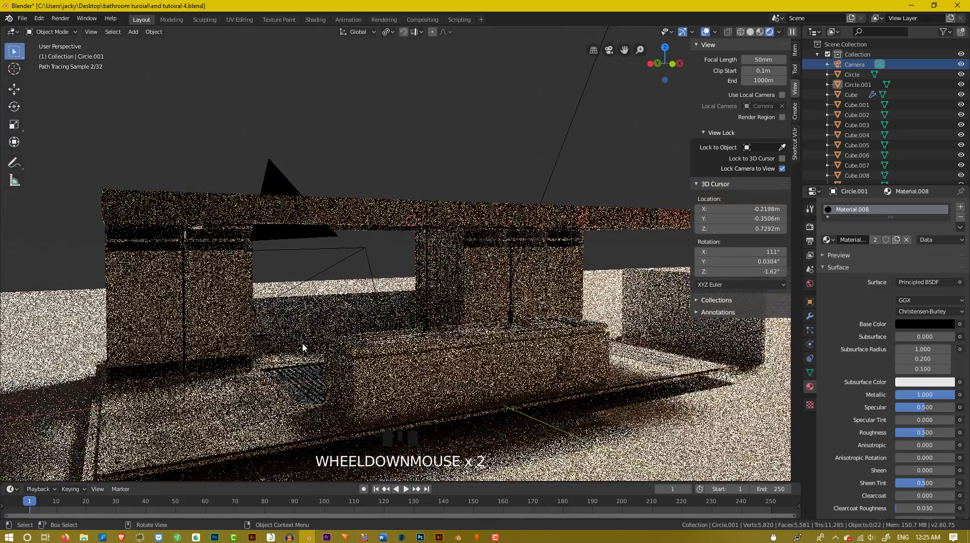
pyautogui.press('KP_0')
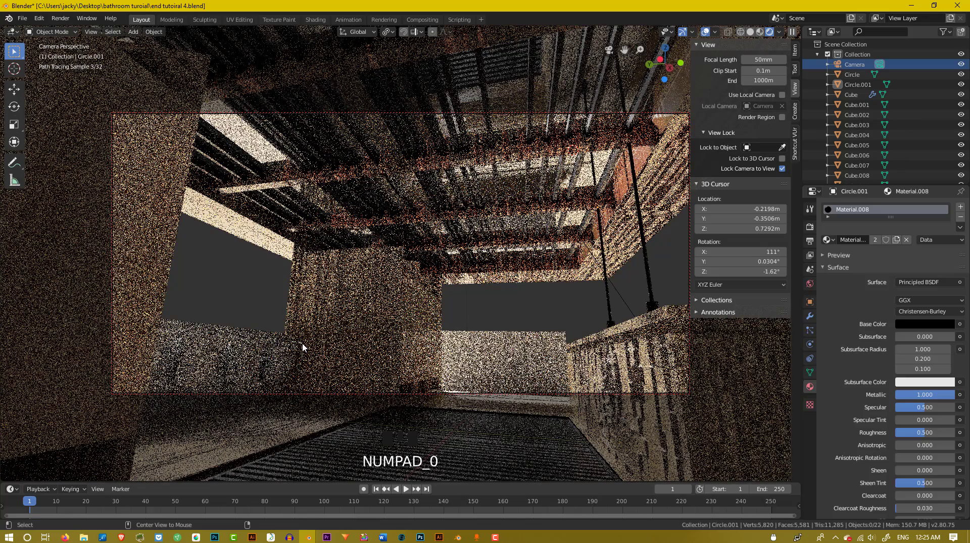
pyautogui.hotkey('alt', 'h')
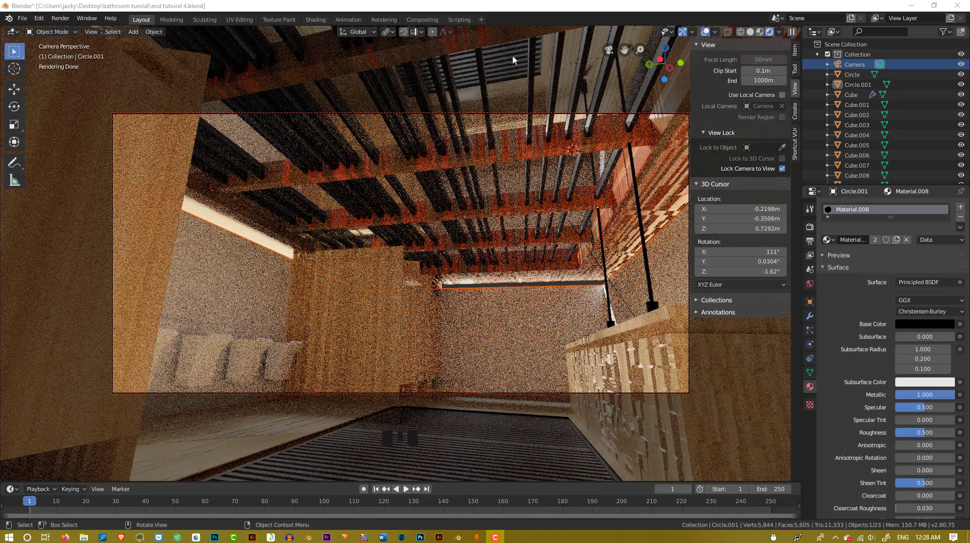
# - Render the final image from the camera and fit the whole frame in view
pyautogui.click(61, 19)
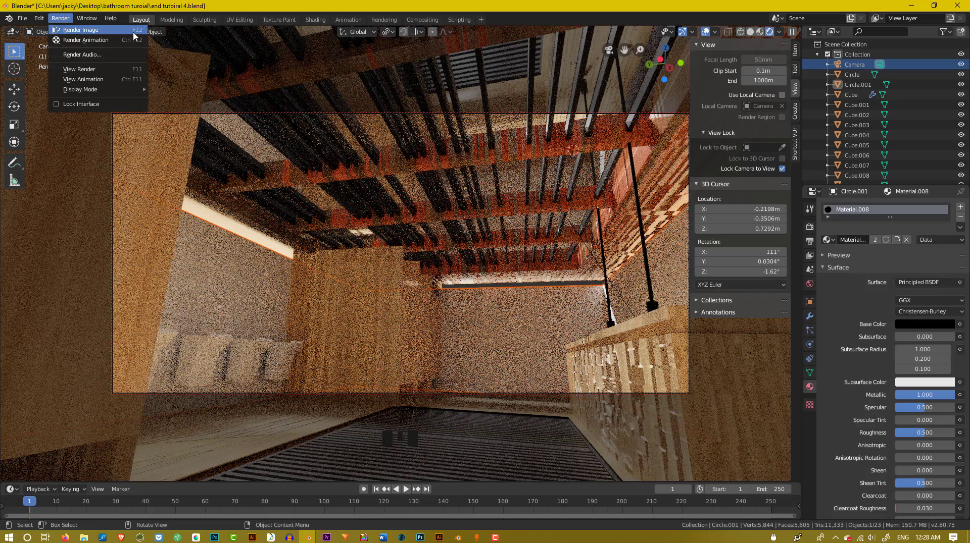
pyautogui.press('F12')
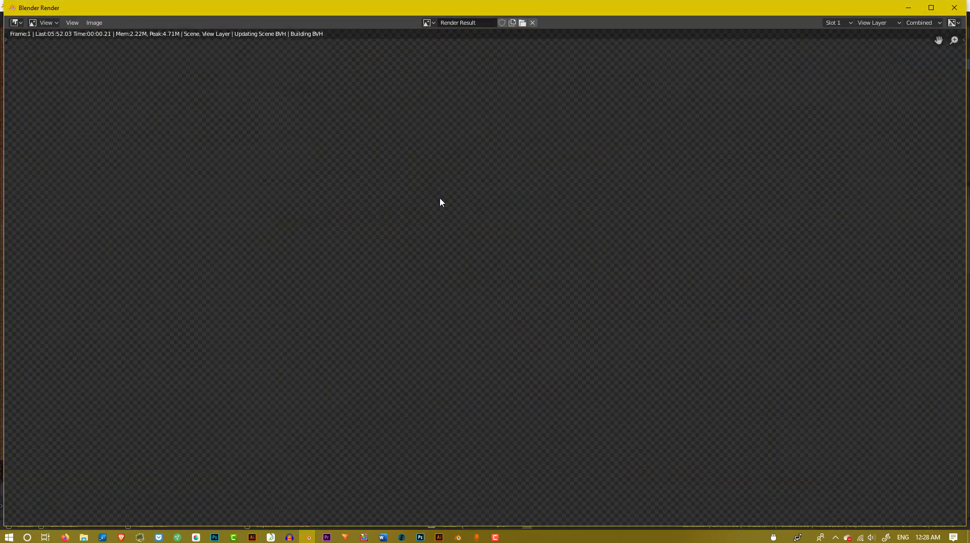
pyautogui.scroll(-3, 380, 203)
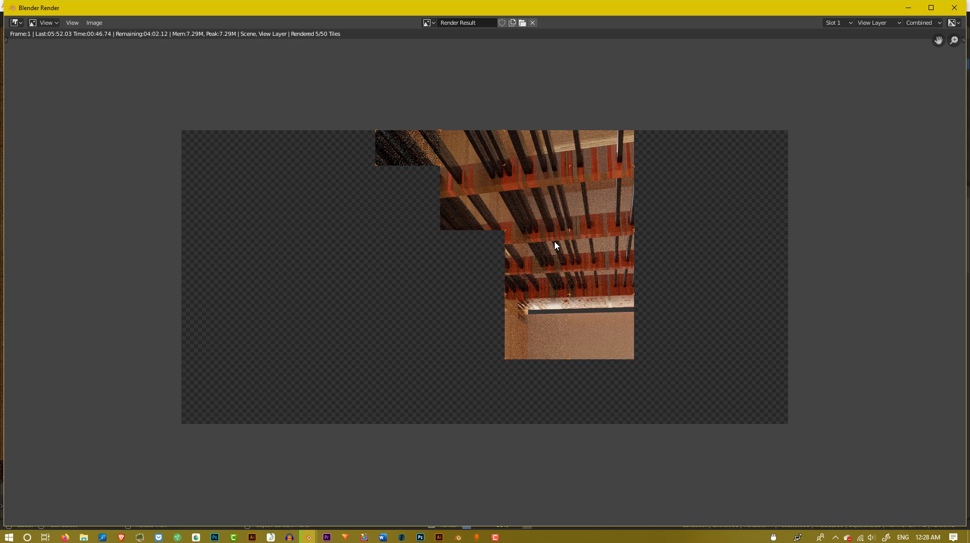
pyautogui.scroll(1, 555, 246)
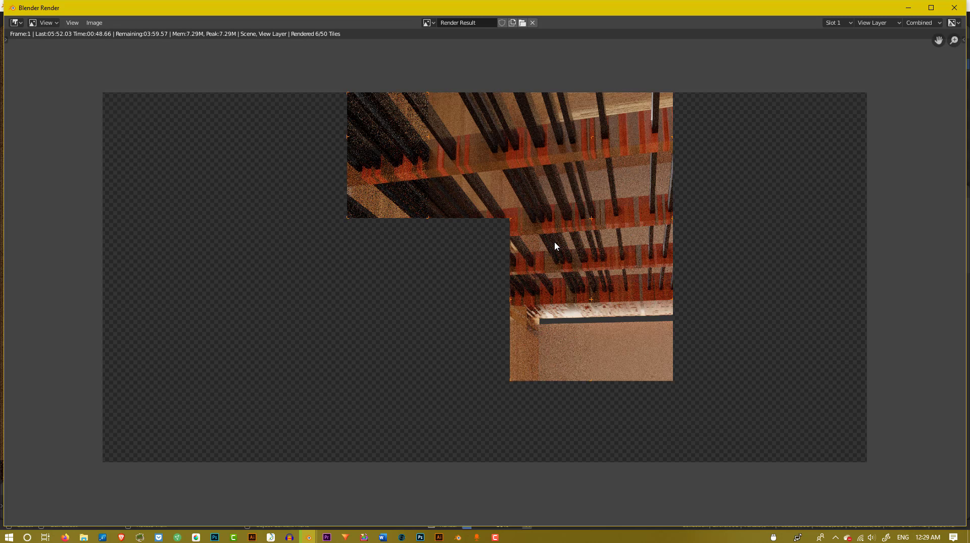